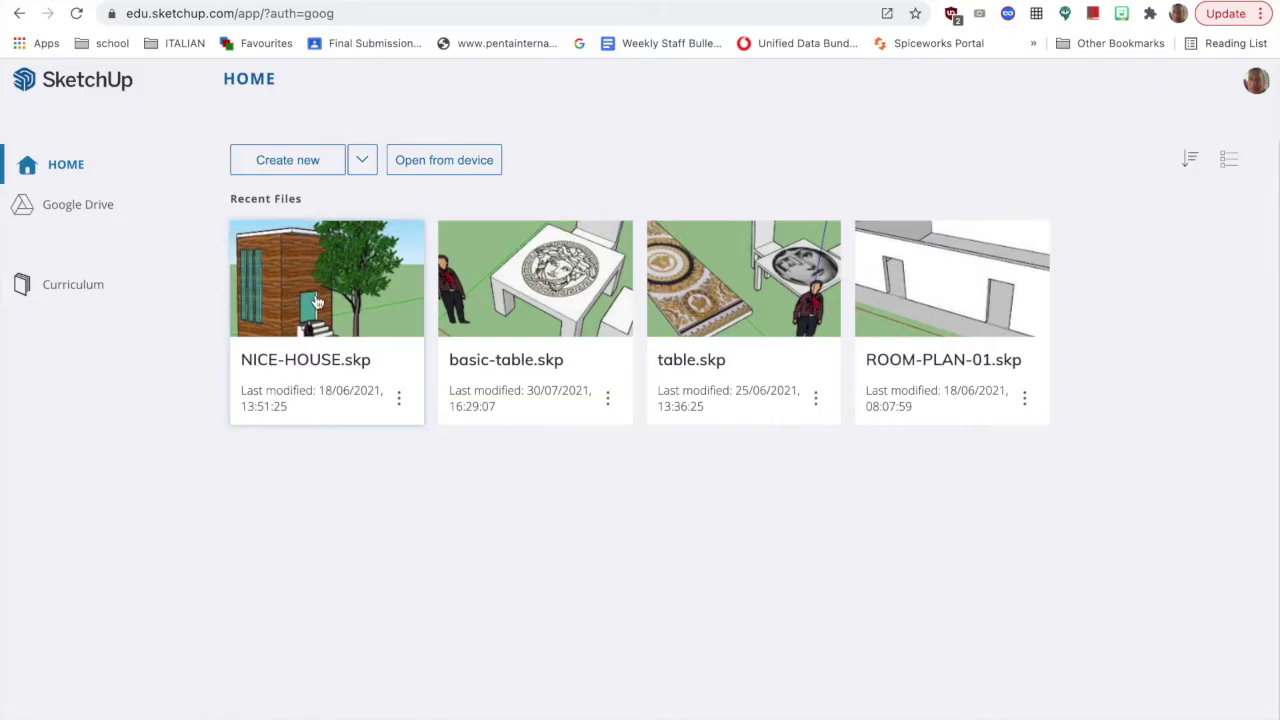
# Open NICE-HOUSE.skp from the Home page and orbit around the house and tree
pyautogui.click(316, 302)
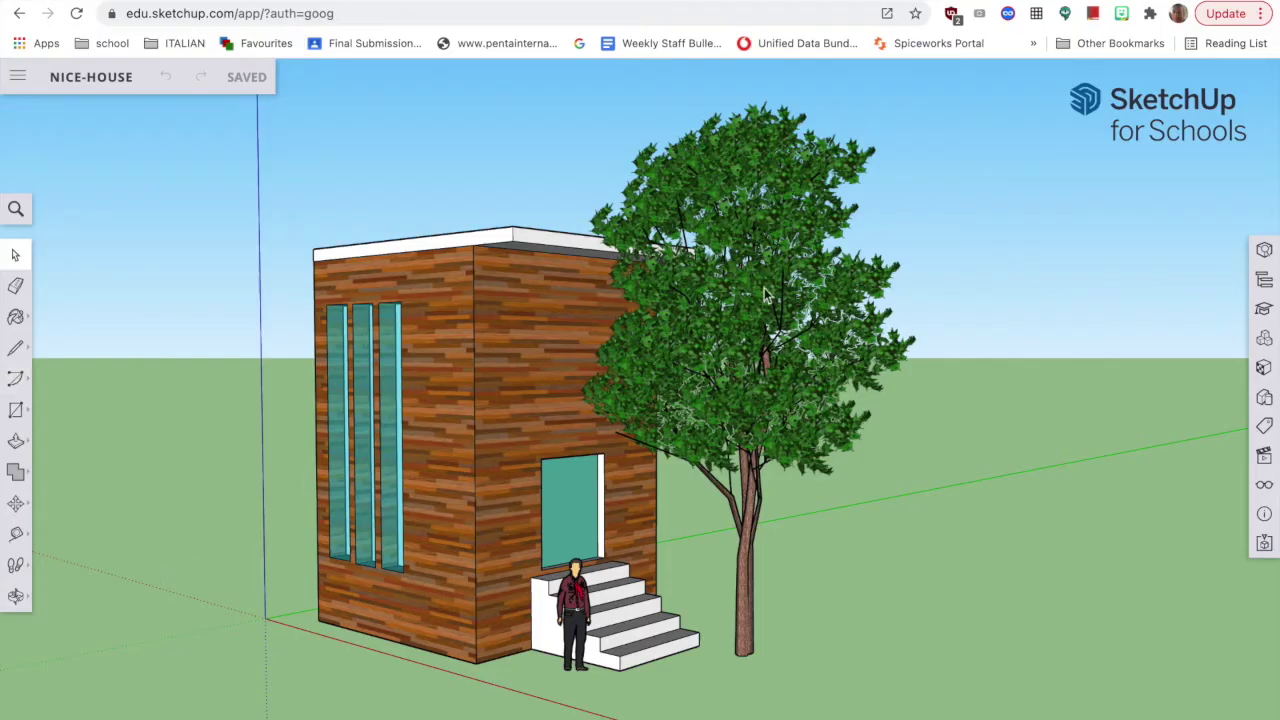
pyautogui.click(15, 596)
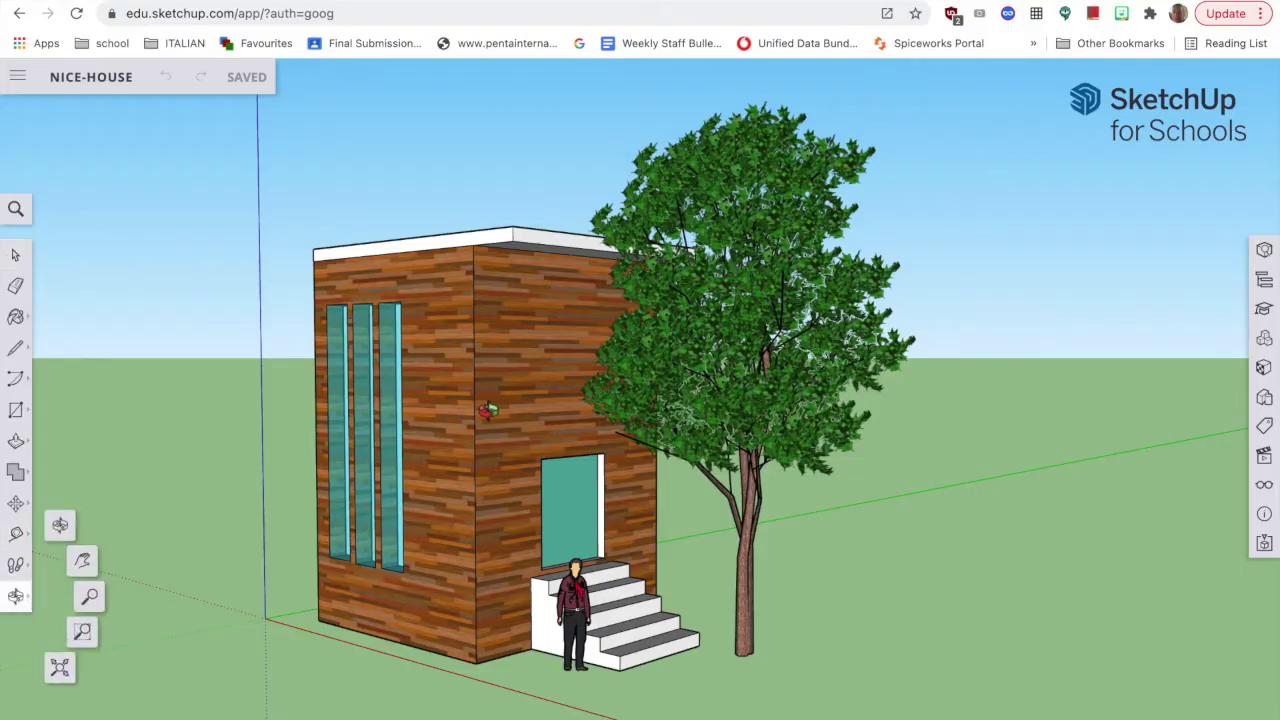
pyautogui.moveTo(507, 413); pyautogui.dragTo(505, 467)
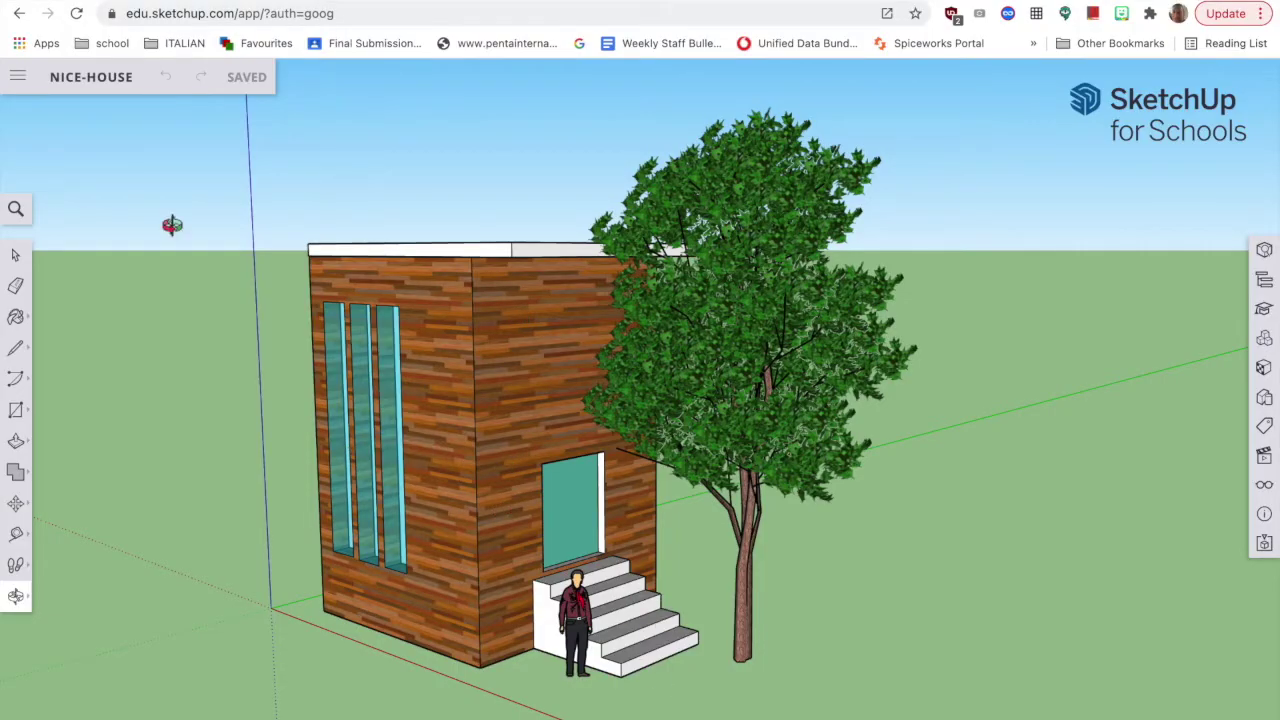
pyautogui.click(18, 78)
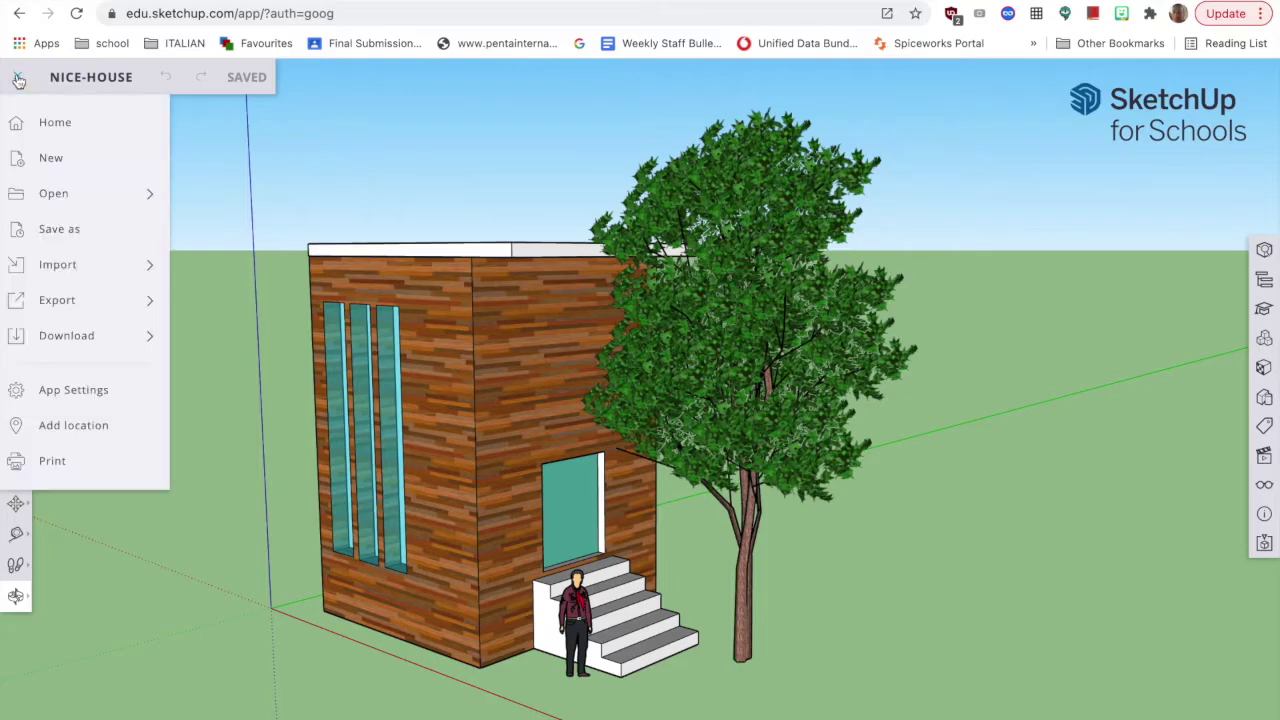
# Create a new untitled model and draw a flat rectangle on the ground beside the figure
pyautogui.click(50, 159)
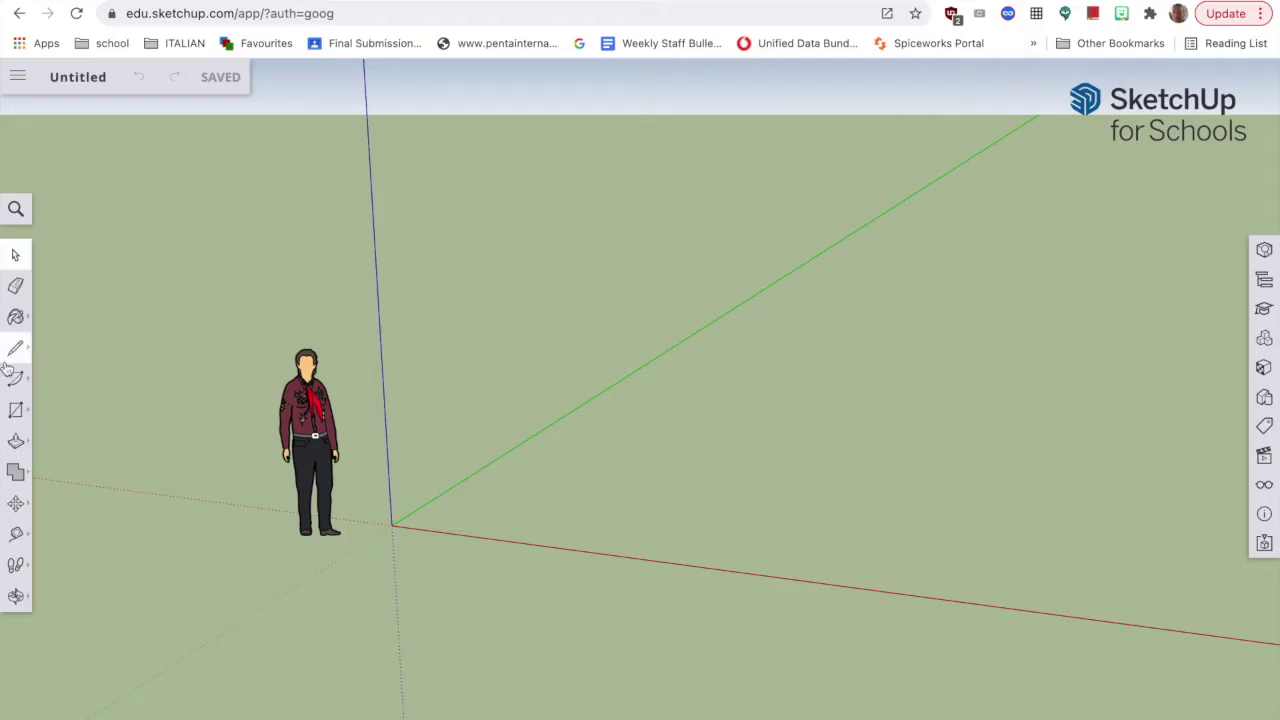
pyautogui.click(16, 410)
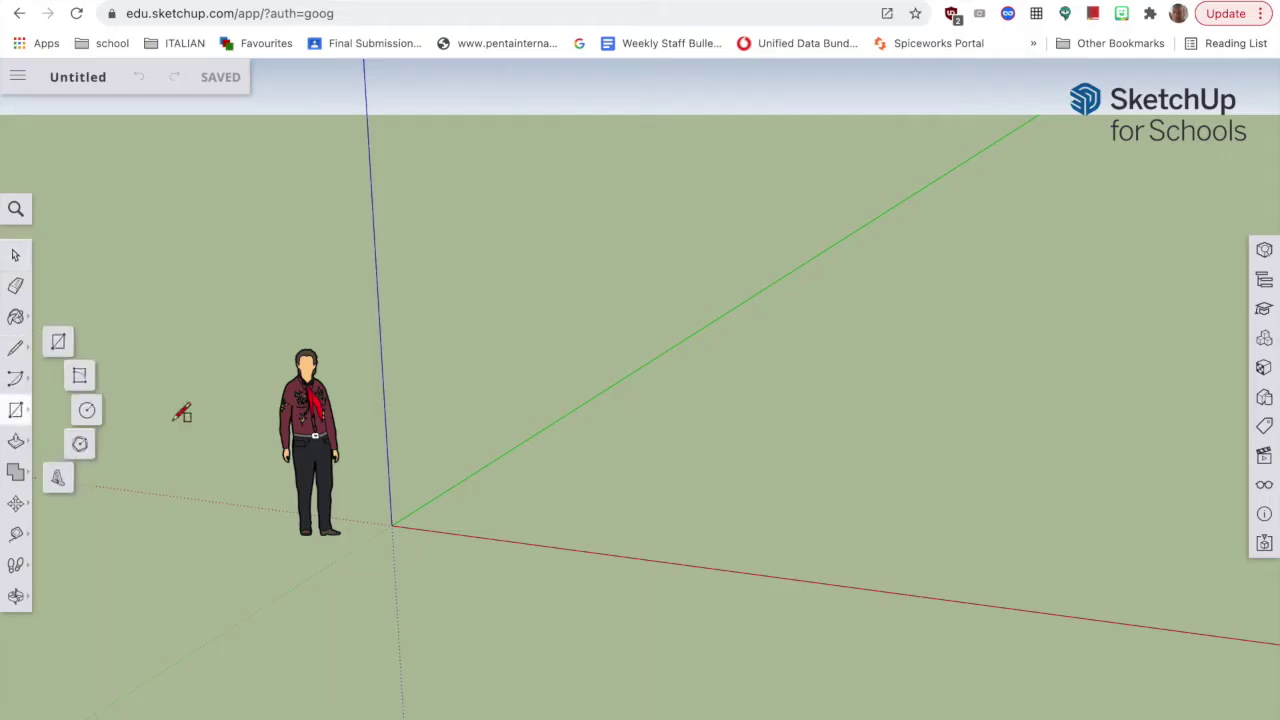
pyautogui.click(60, 338)
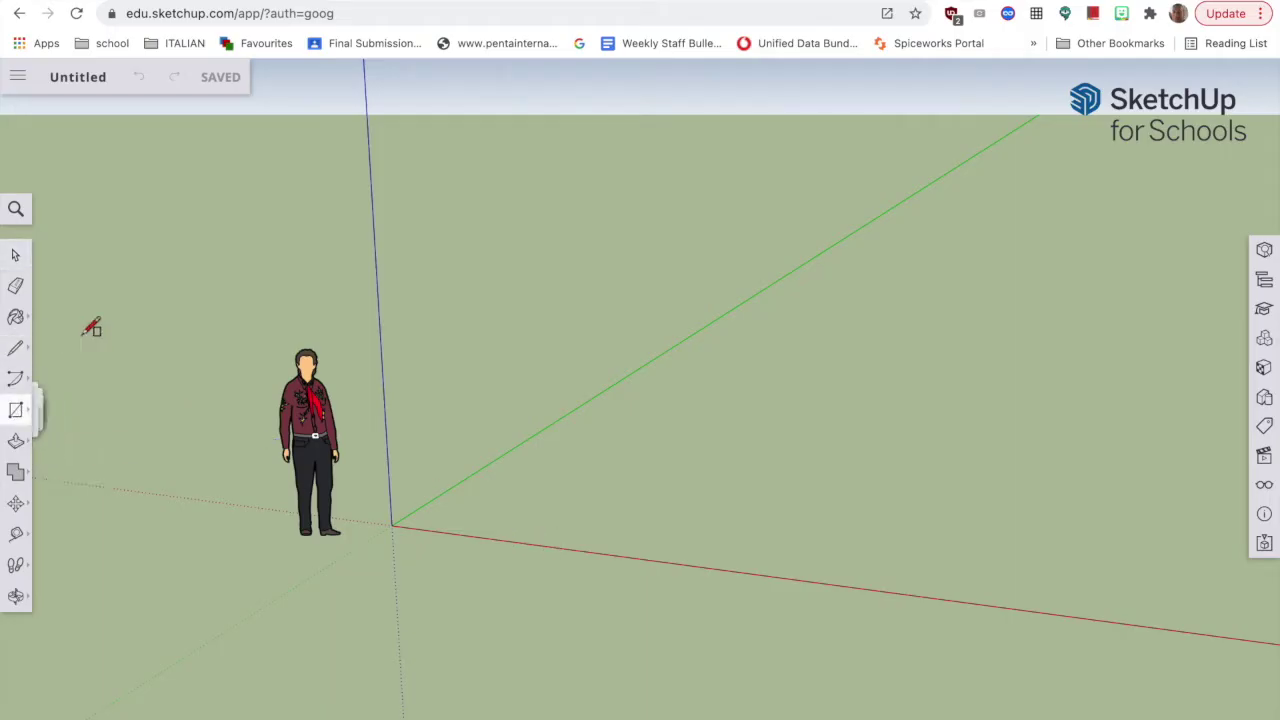
pyautogui.click(500, 507)
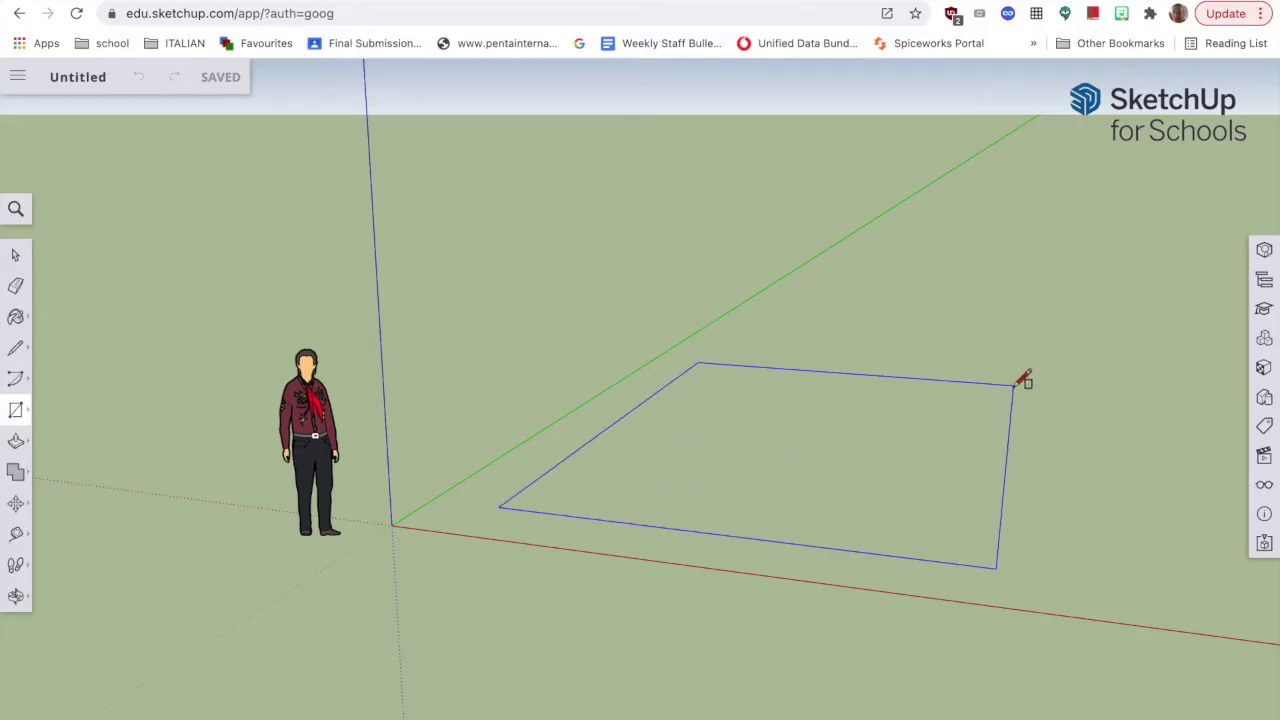
pyautogui.click(990, 382)
pyautogui.press('o')
pyautogui.moveTo(539, 275); pyautogui.dragTo(430, 470)
pyautogui.click(18, 262)
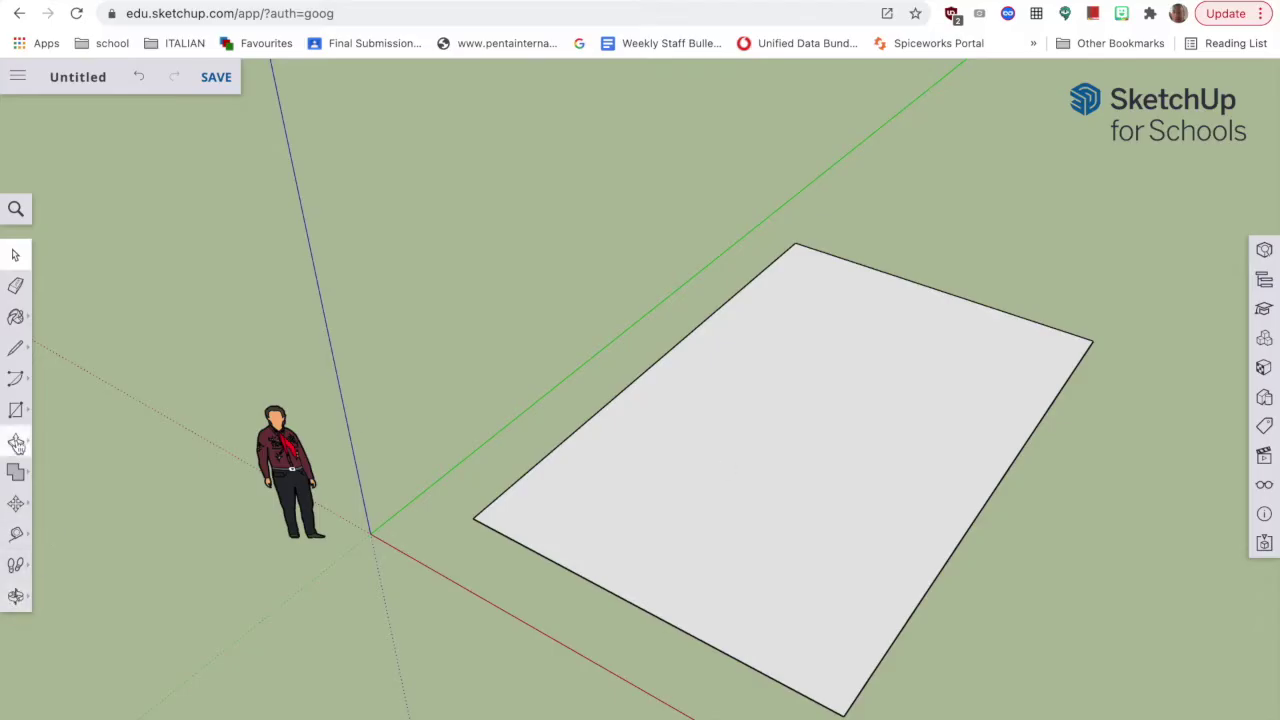
pyautogui.click(16, 441)
# Push/Pull the ground rectangle upward into a box
pyautogui.scroll(-3, 508, 354)
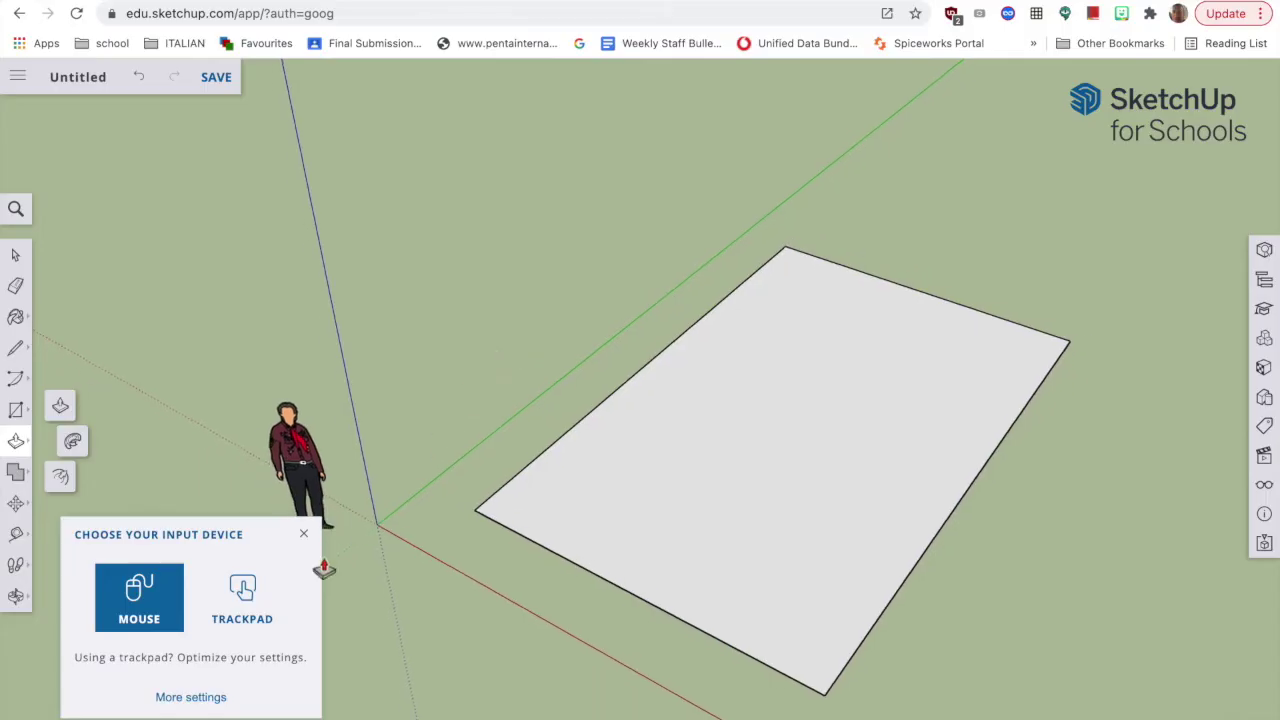
pyautogui.scroll(-4, 555, 532)
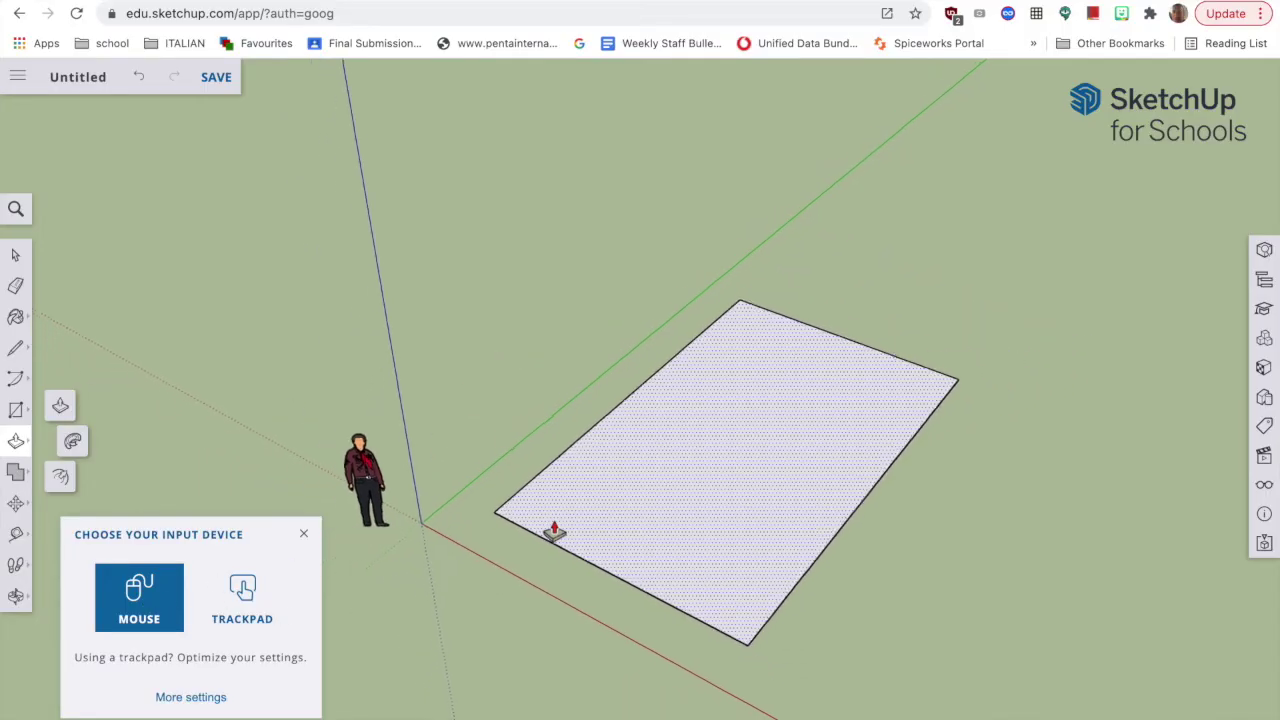
pyautogui.scroll(-2, 555, 532)
pyautogui.scroll(-3, 735, 490)
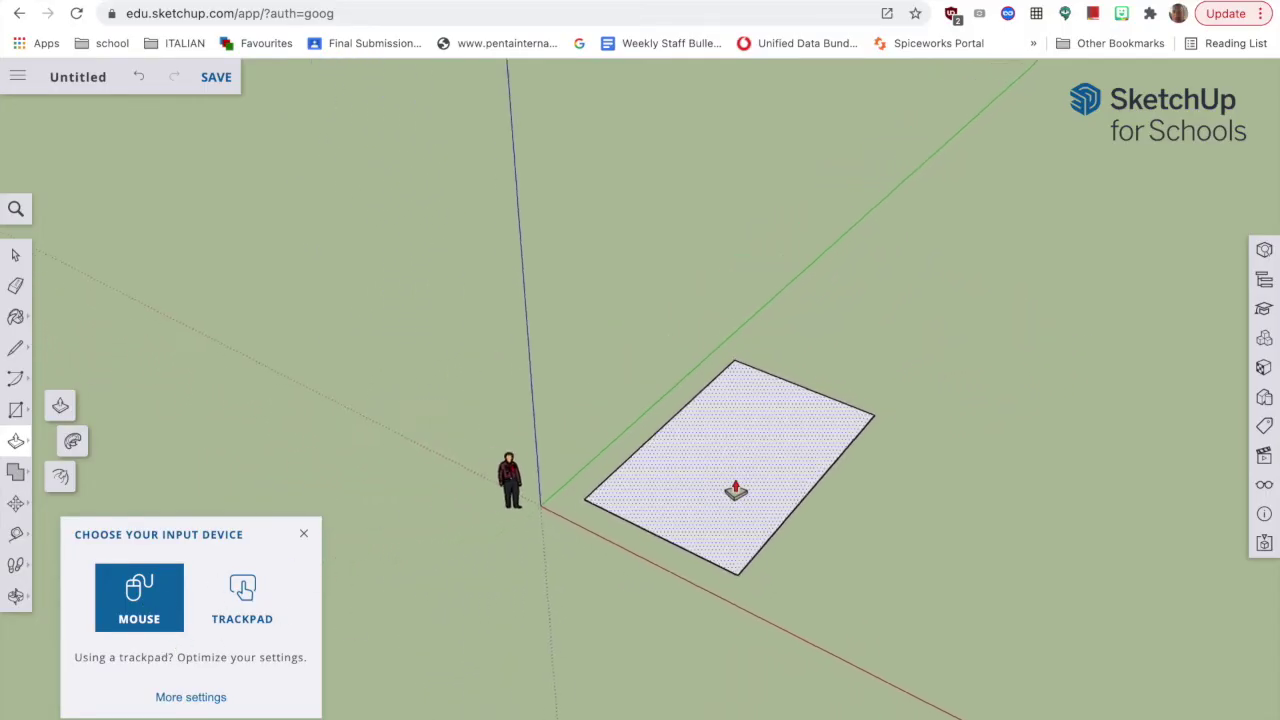
pyautogui.scroll(-4, 735, 490)
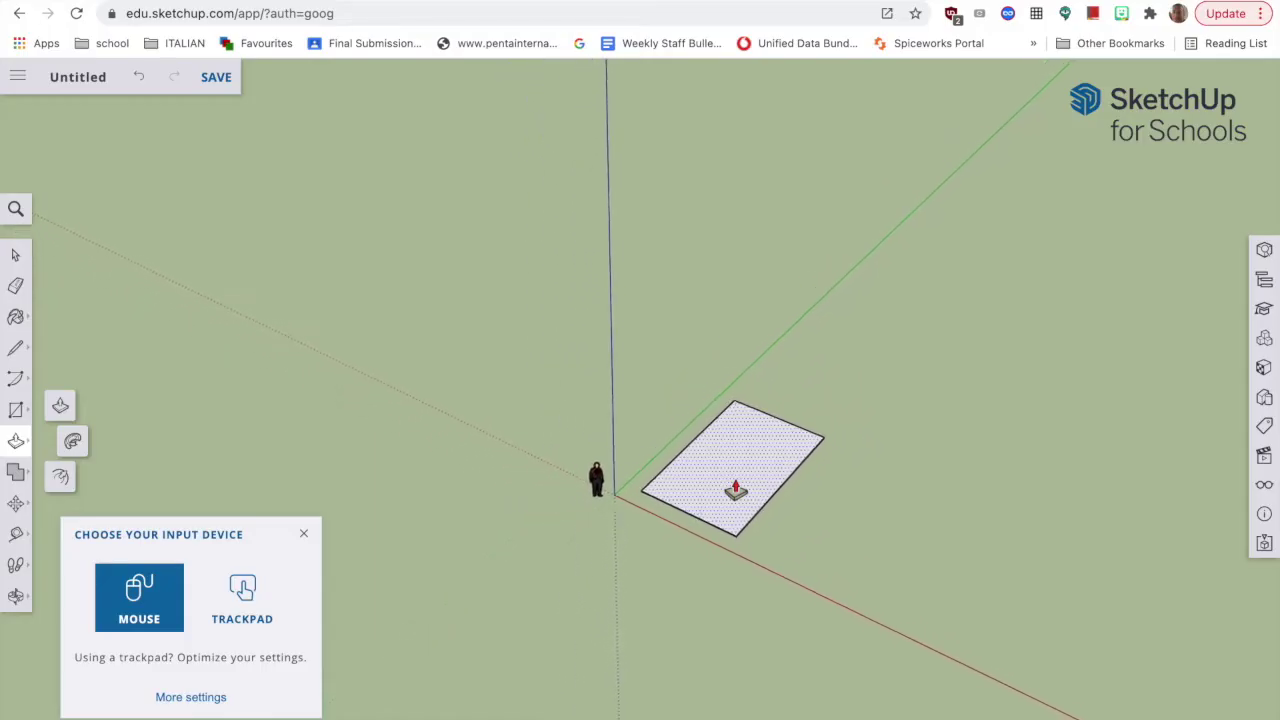
pyautogui.scroll(4, 735, 490)
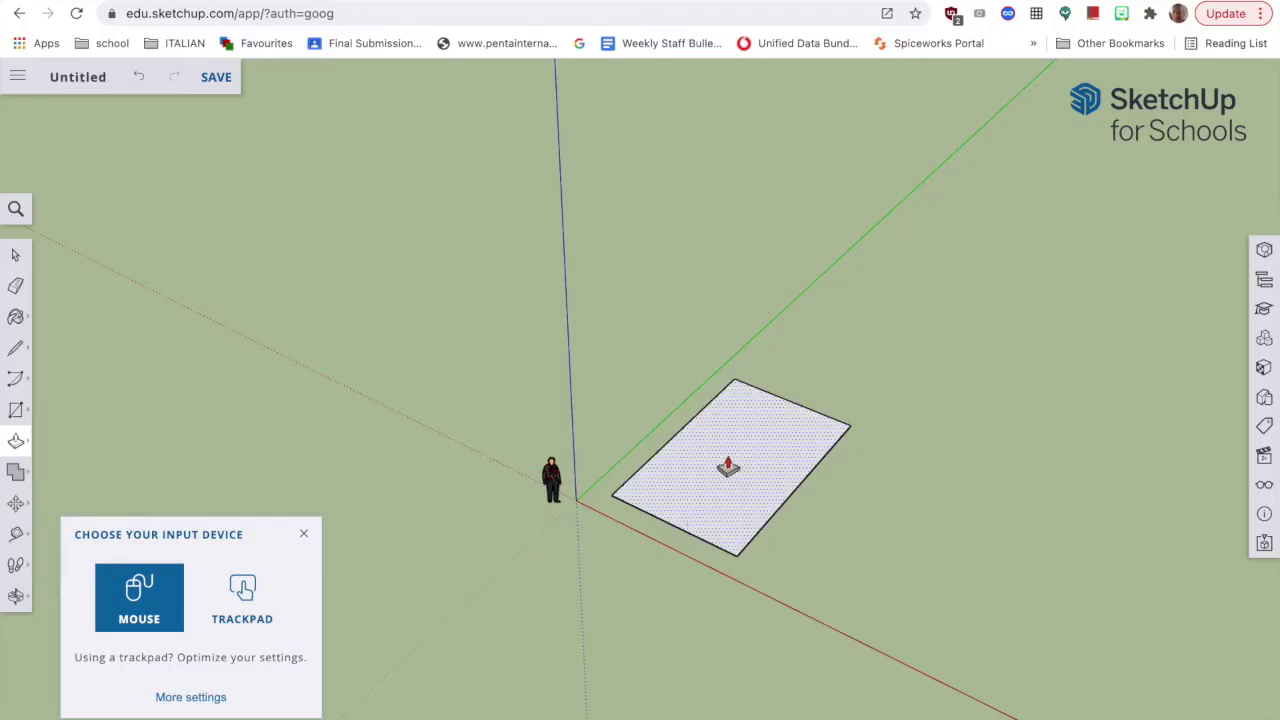
pyautogui.moveTo(723, 466); pyautogui.dragTo(702, 314)
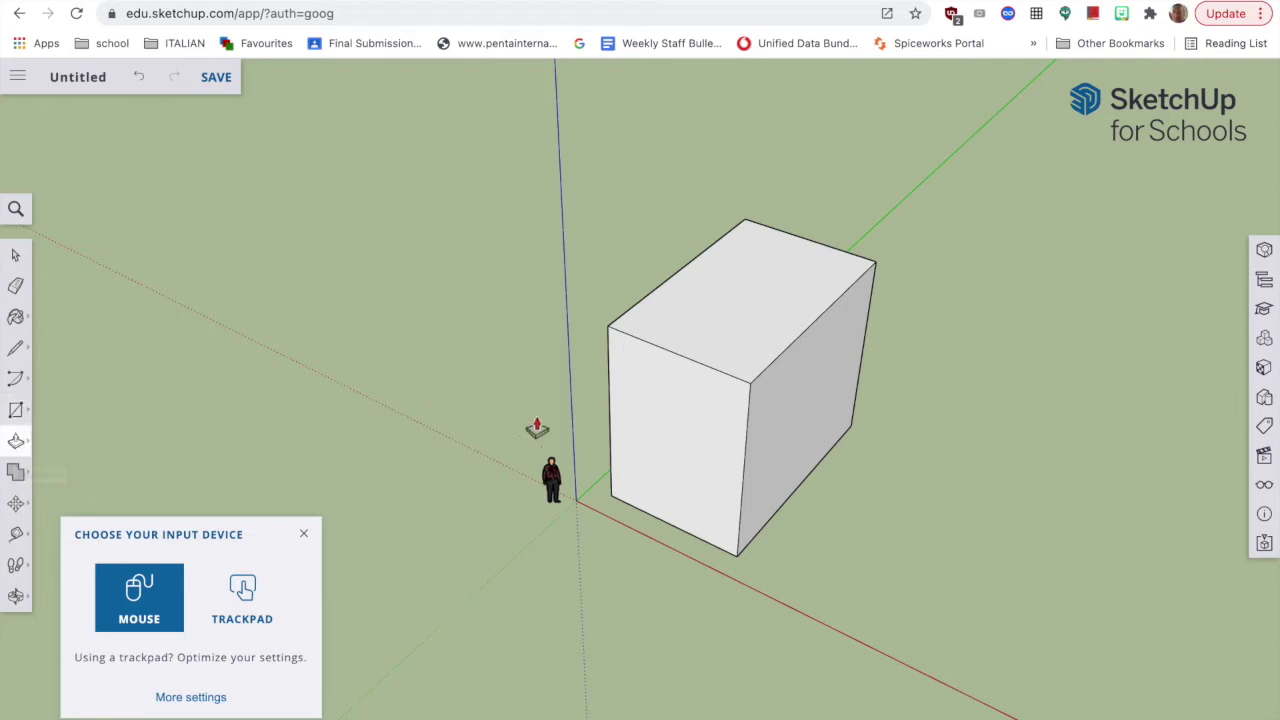
# Resize the box: lengthen its front, make it taller and thinner, then lower its top slightly
pyautogui.moveTo(663, 472); pyautogui.dragTo(730, 452)
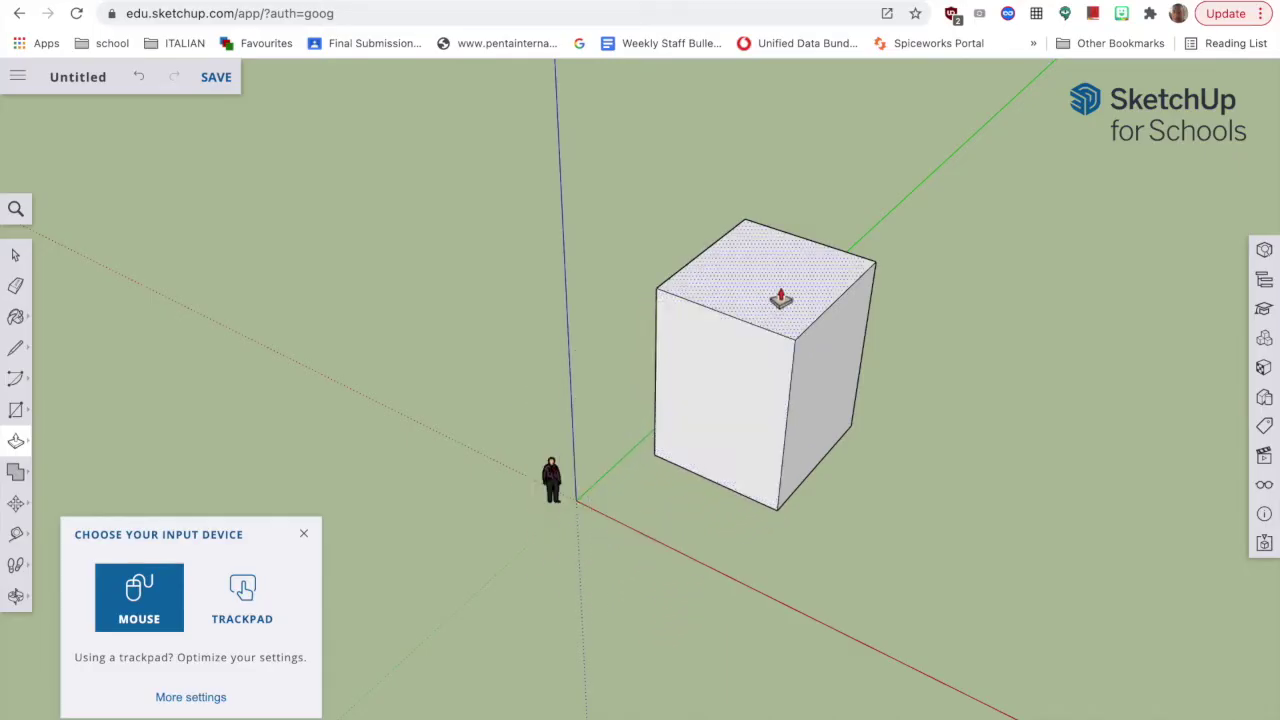
pyautogui.moveTo(776, 240); pyautogui.dragTo(790, 270)
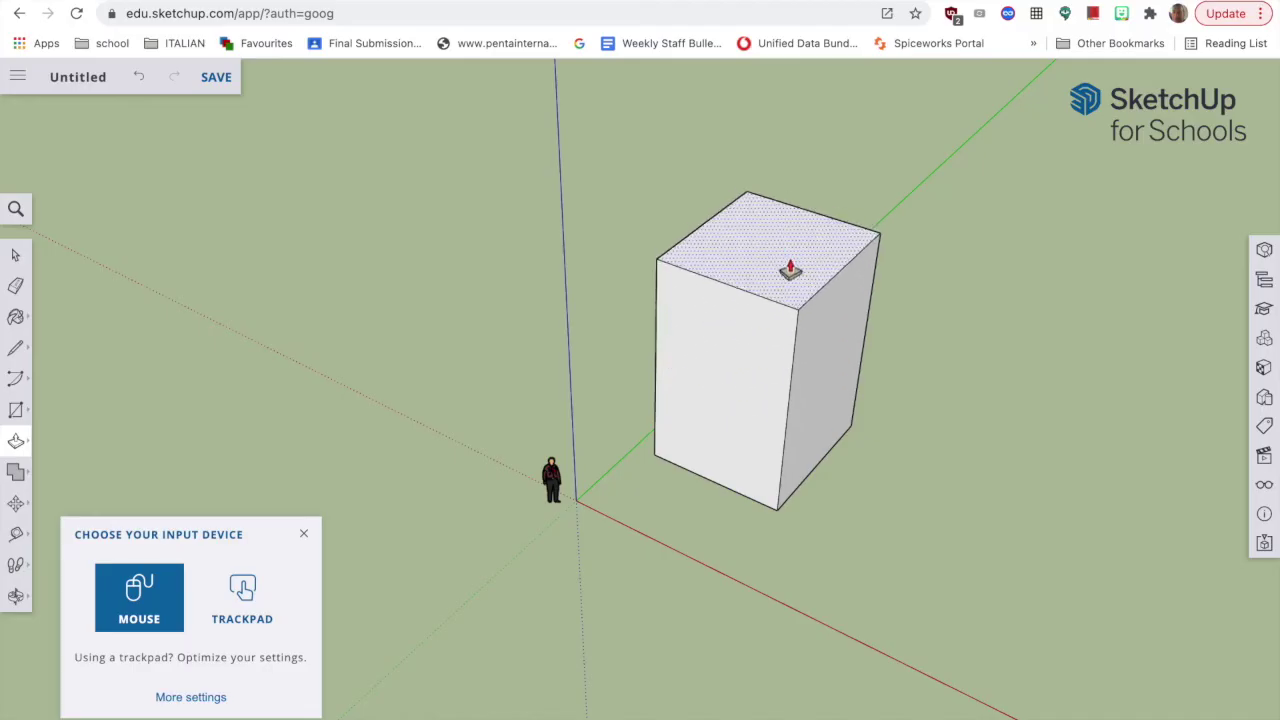
pyautogui.moveTo(822, 325); pyautogui.dragTo(815, 356)
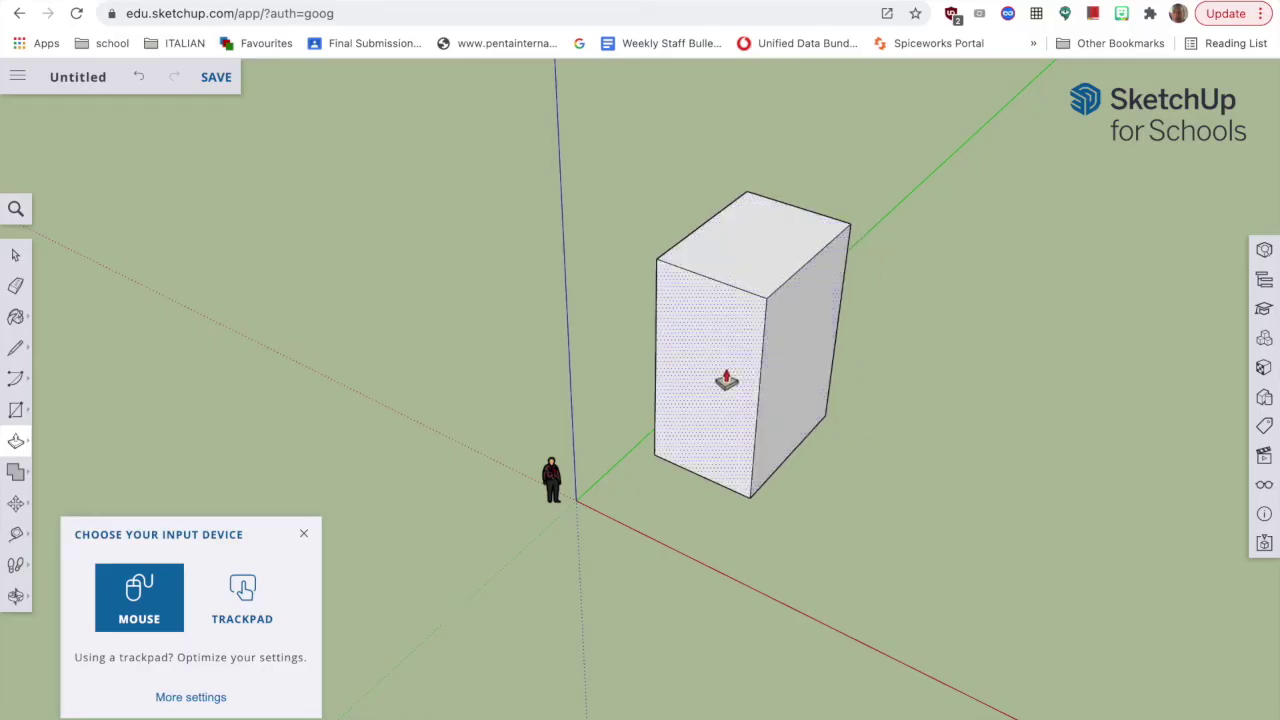
pyautogui.moveTo(757, 254); pyautogui.dragTo(762, 292)
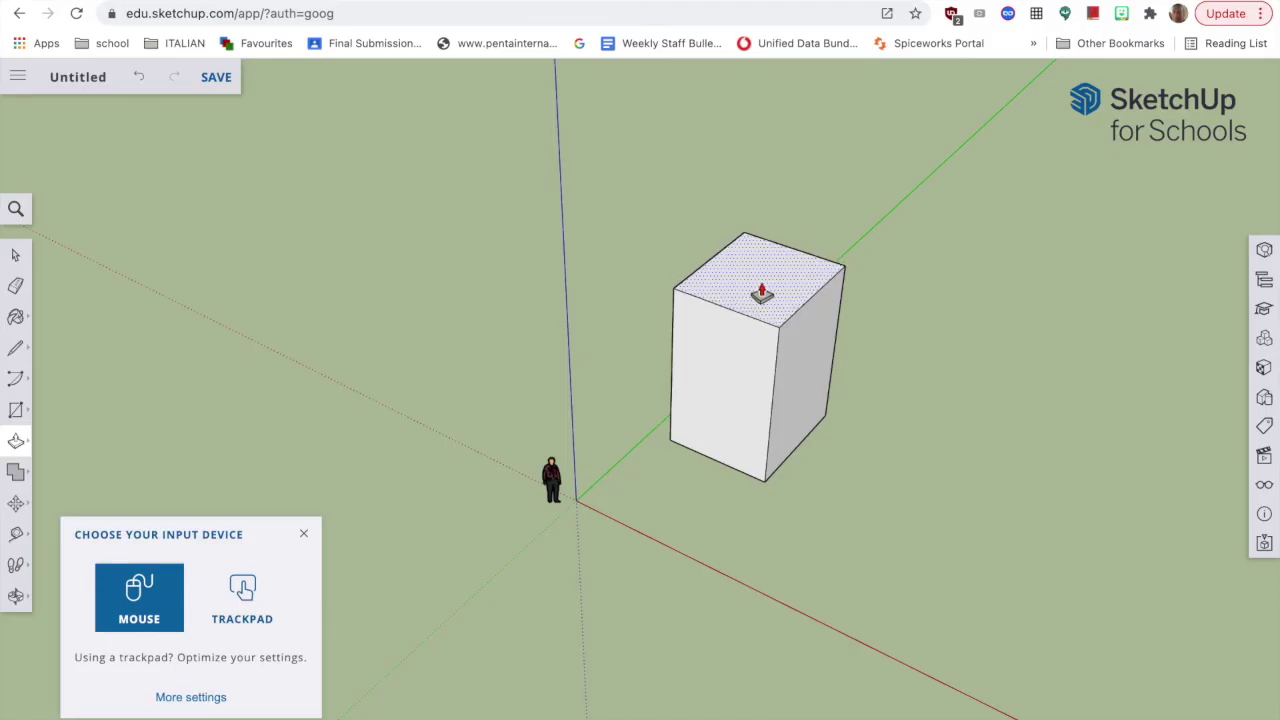
pyautogui.click(16, 597)
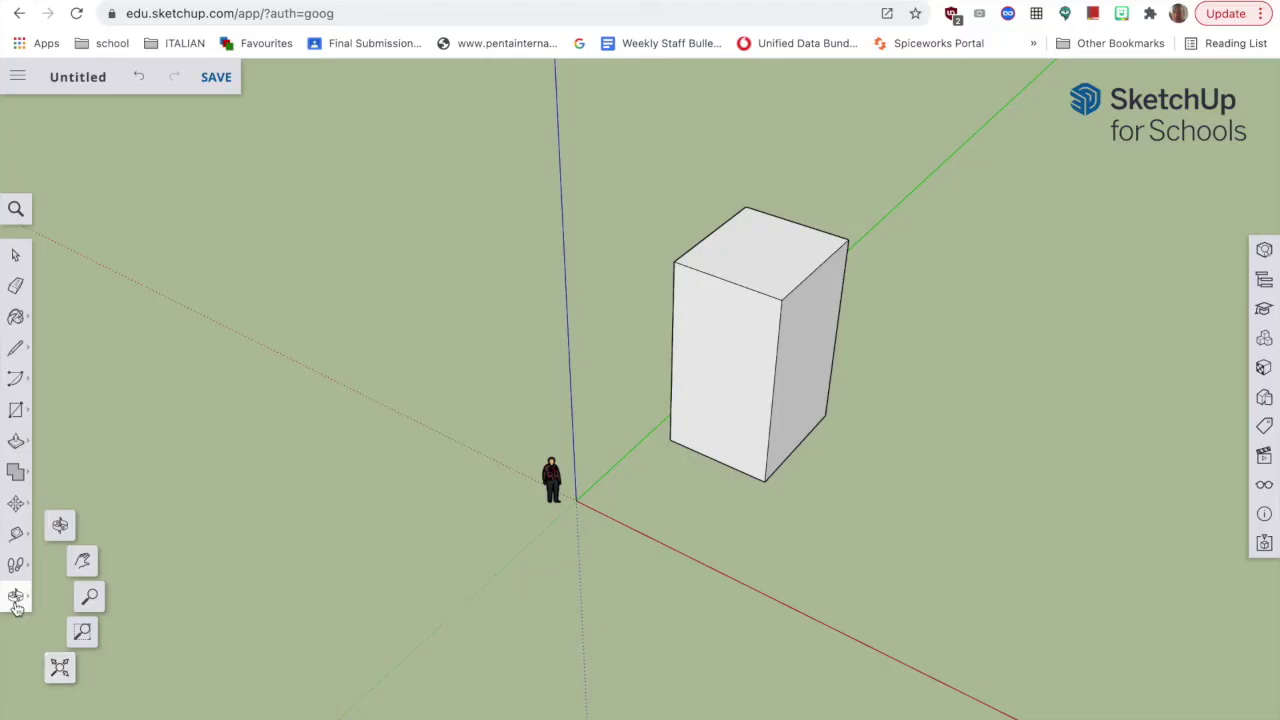
# Zoom Extents to frame the tall box and the figure in the view
pyautogui.click(60, 667)
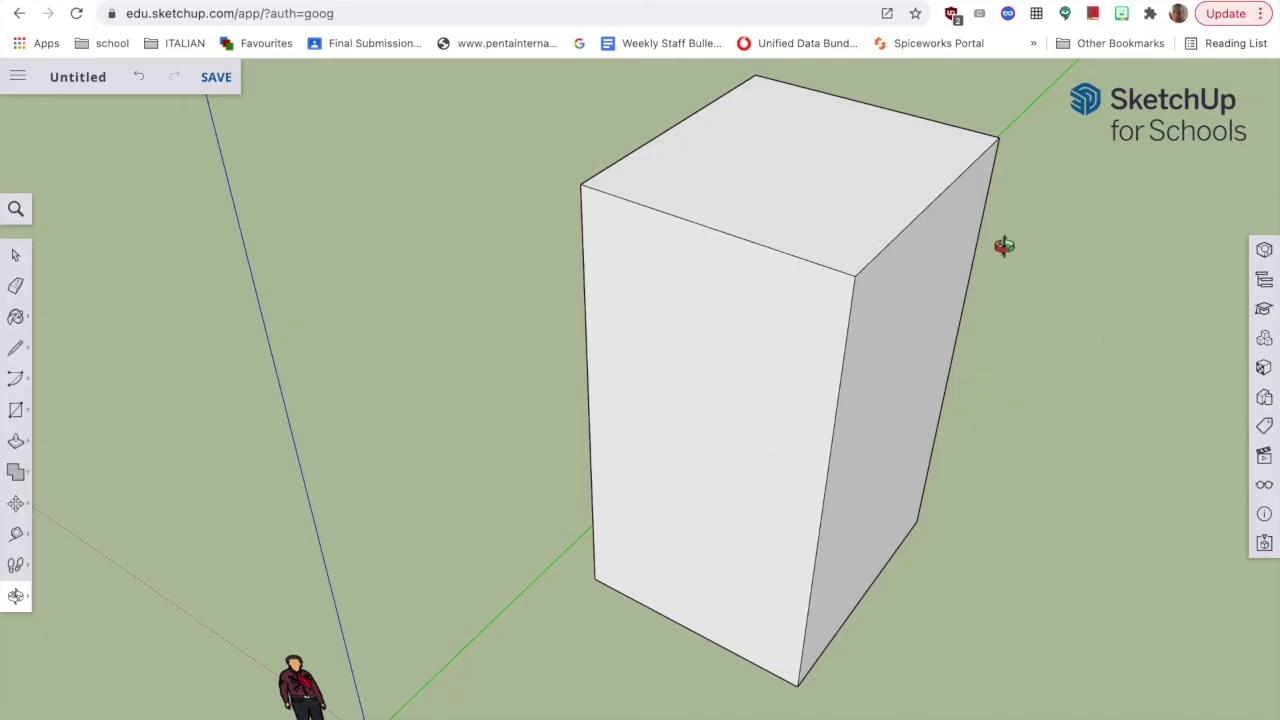
pyautogui.click(15, 600)
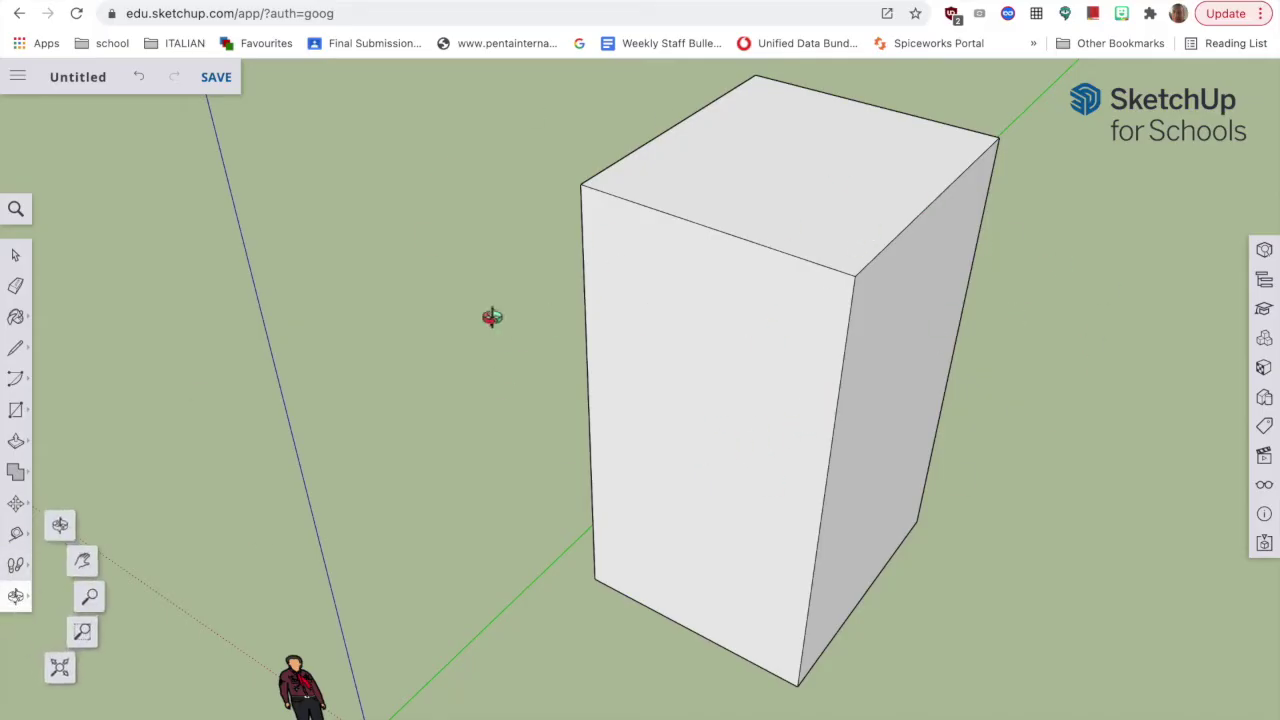
pyautogui.click(15, 255)
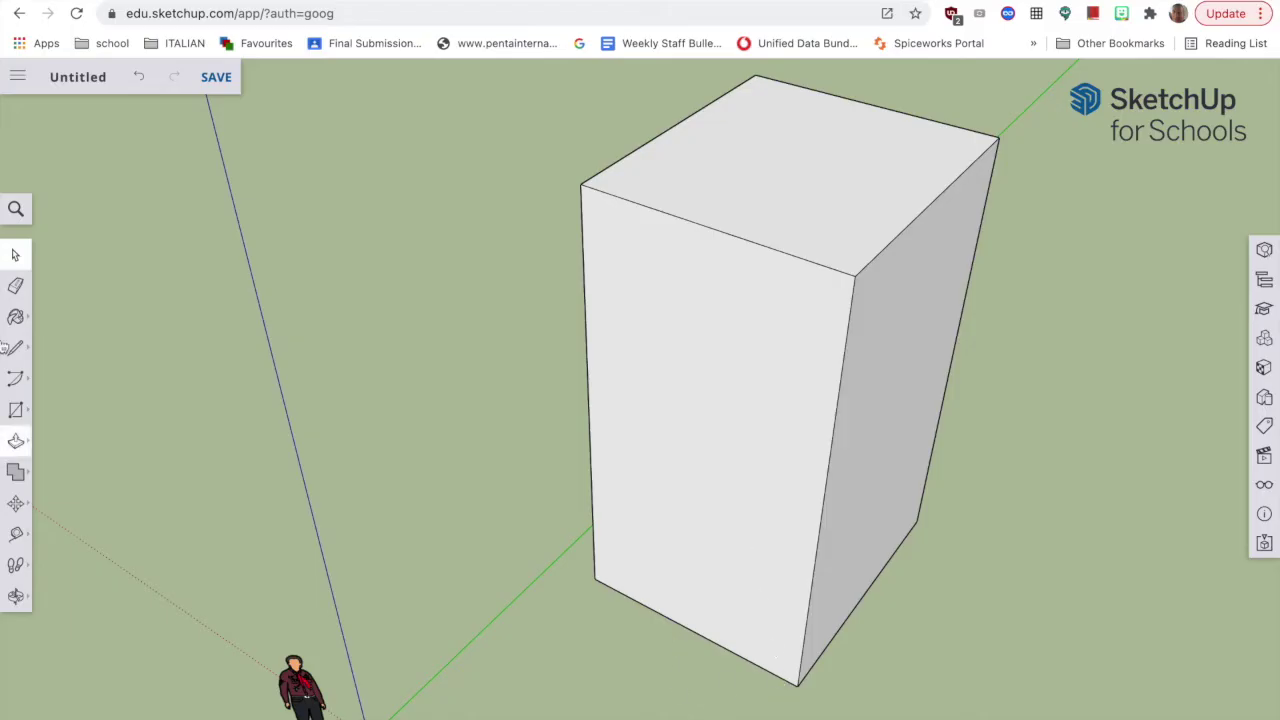
pyautogui.click(15, 410)
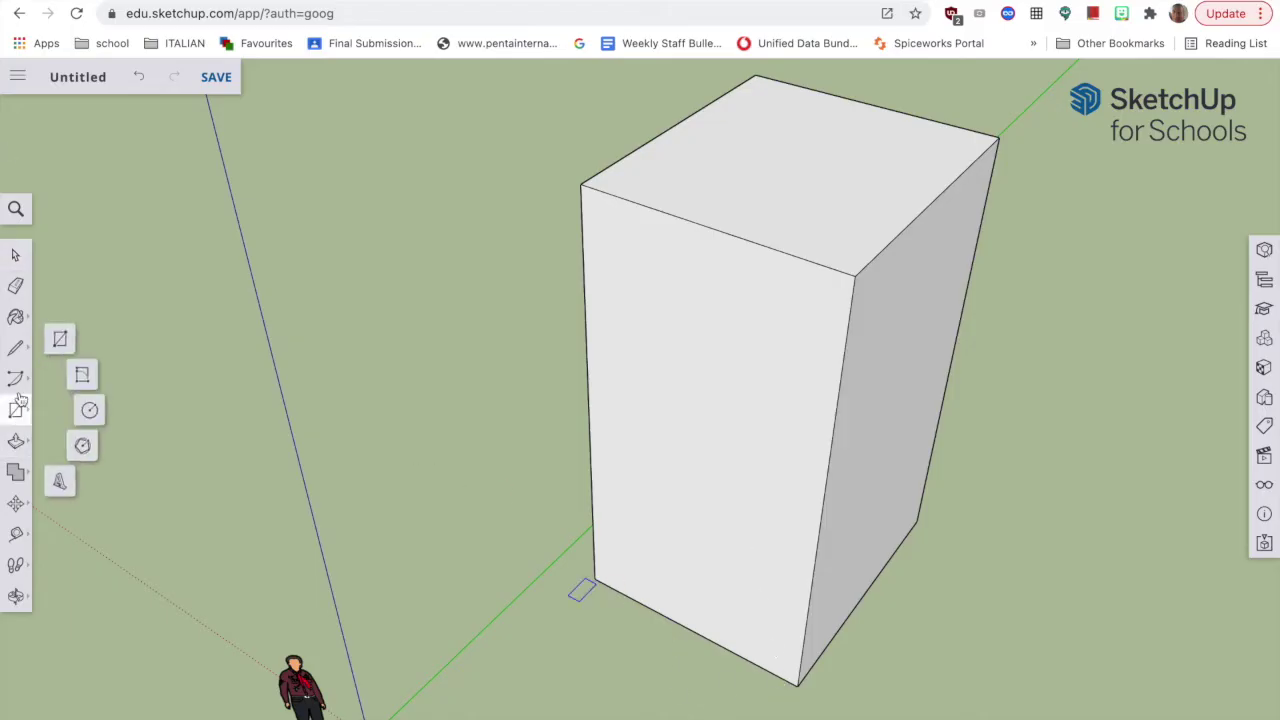
# Draw a door-sized rectangle at the base of the box's front face and orbit toward it
pyautogui.click(59, 339)
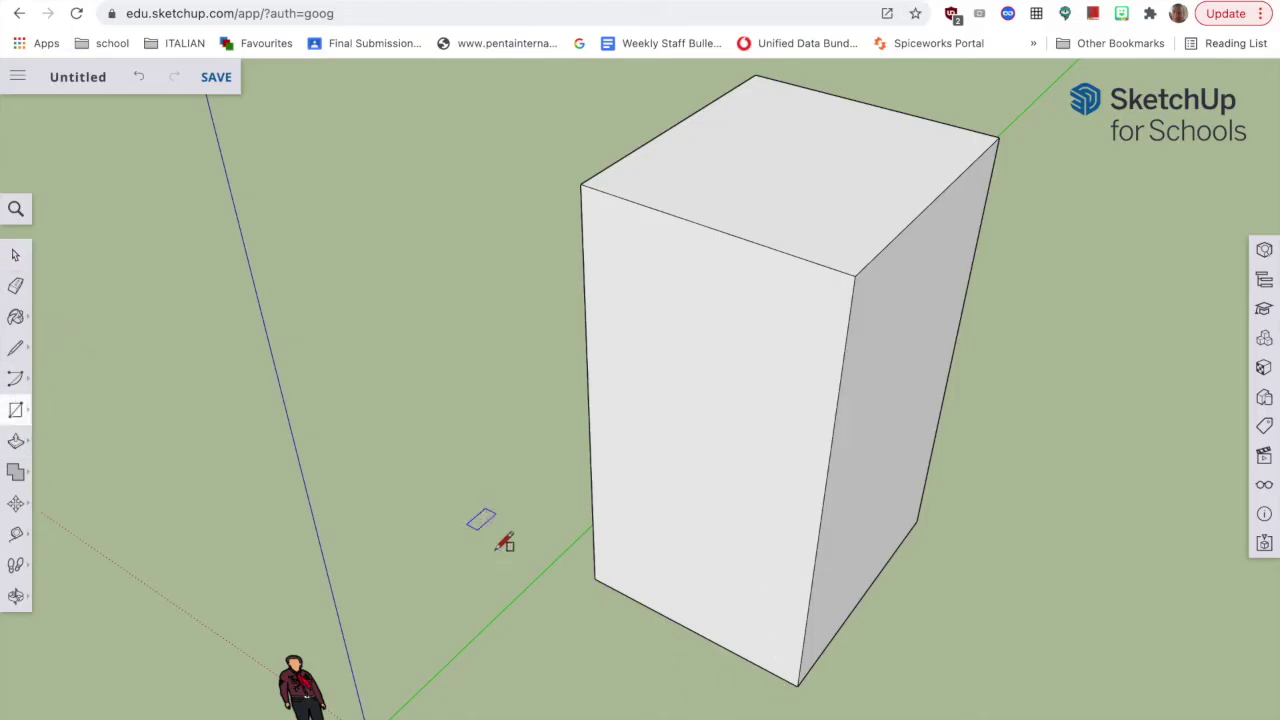
pyautogui.click(618, 588)
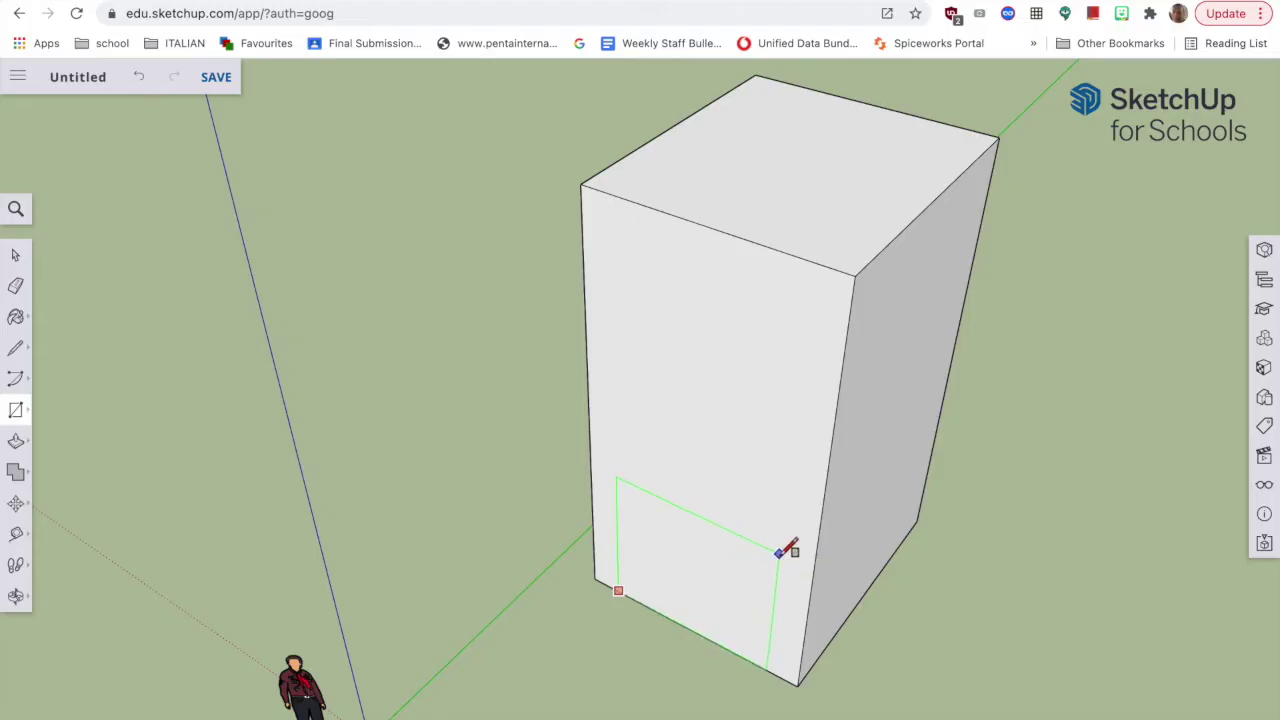
pyautogui.click(779, 552)
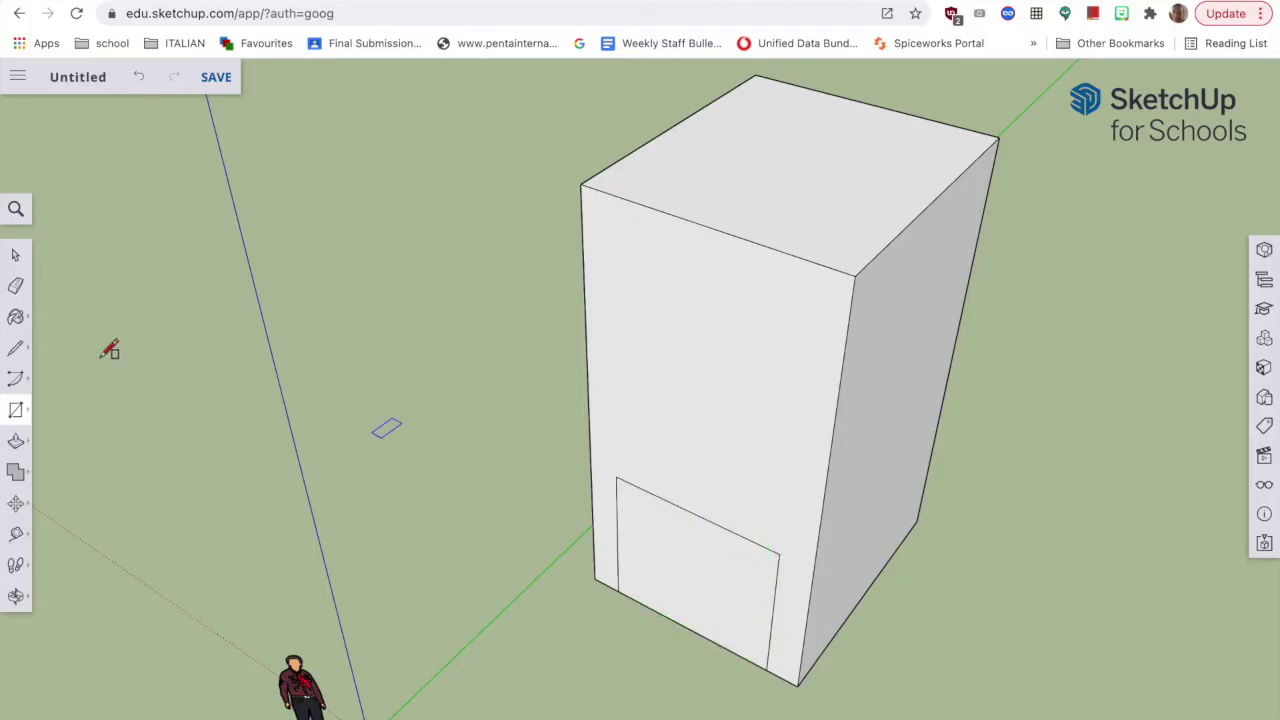
pyautogui.click(15, 597)
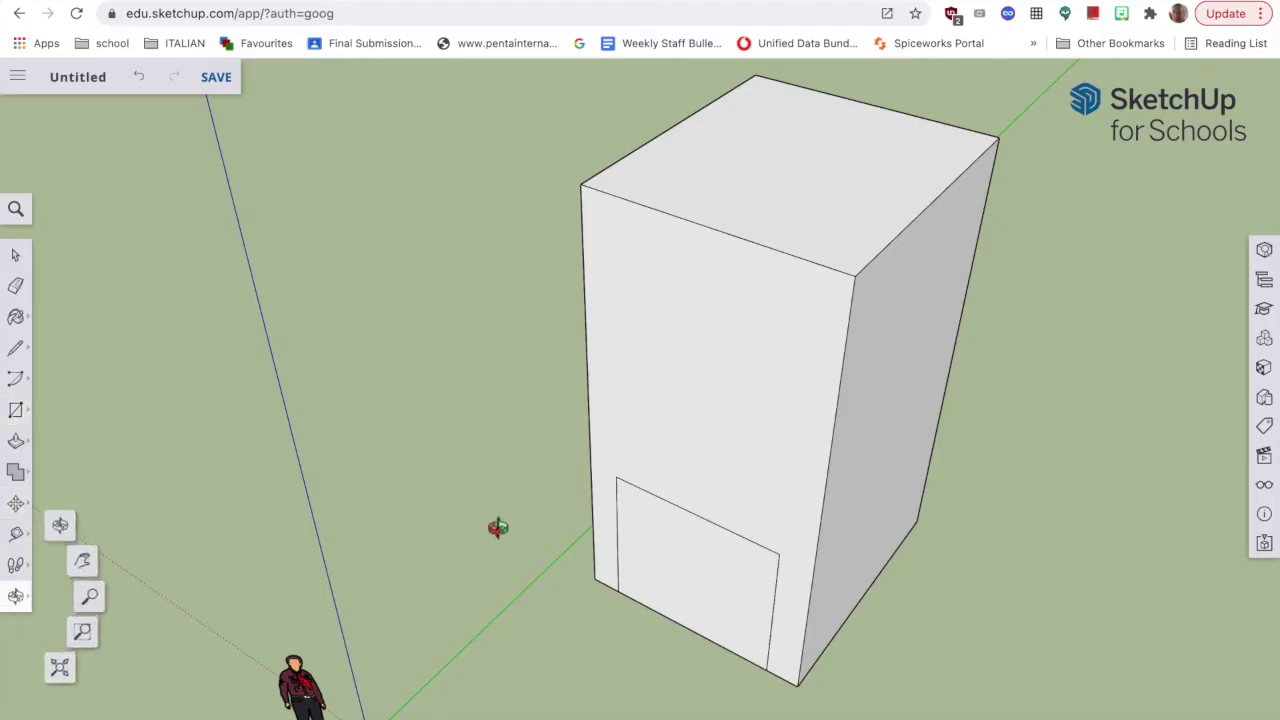
pyautogui.moveTo(494, 529); pyautogui.dragTo(603, 400)
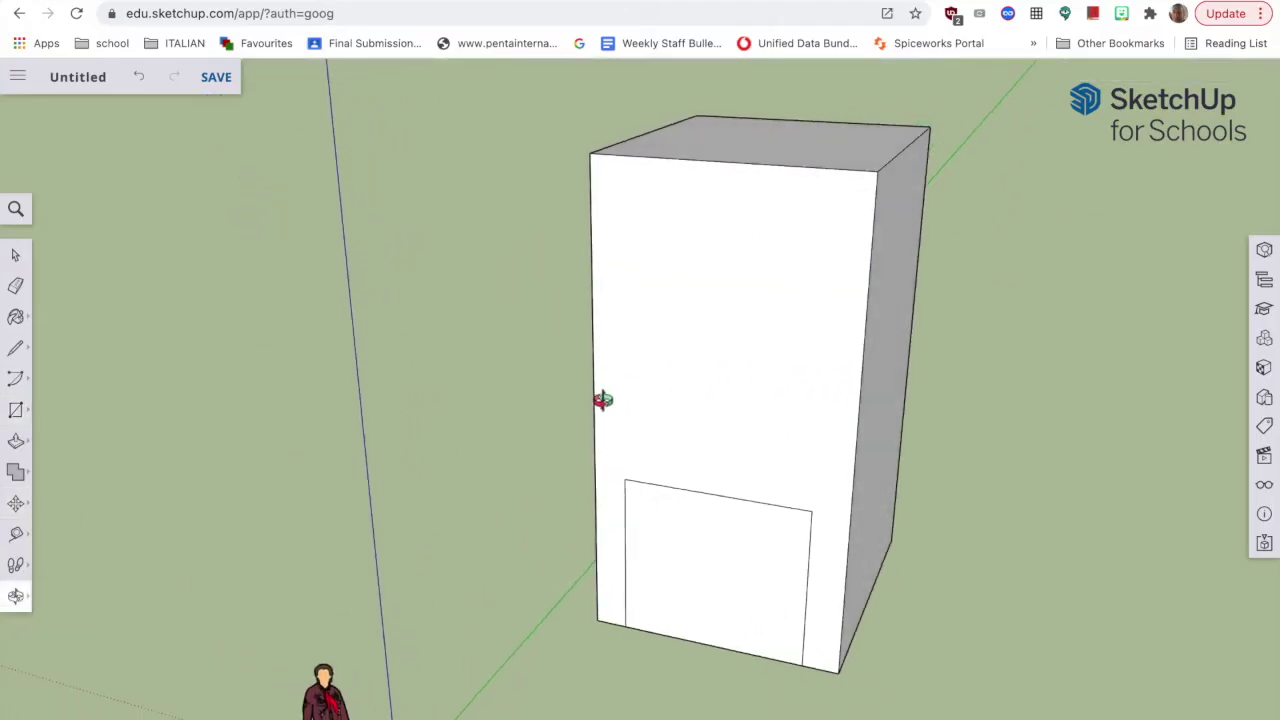
pyautogui.click(19, 259)
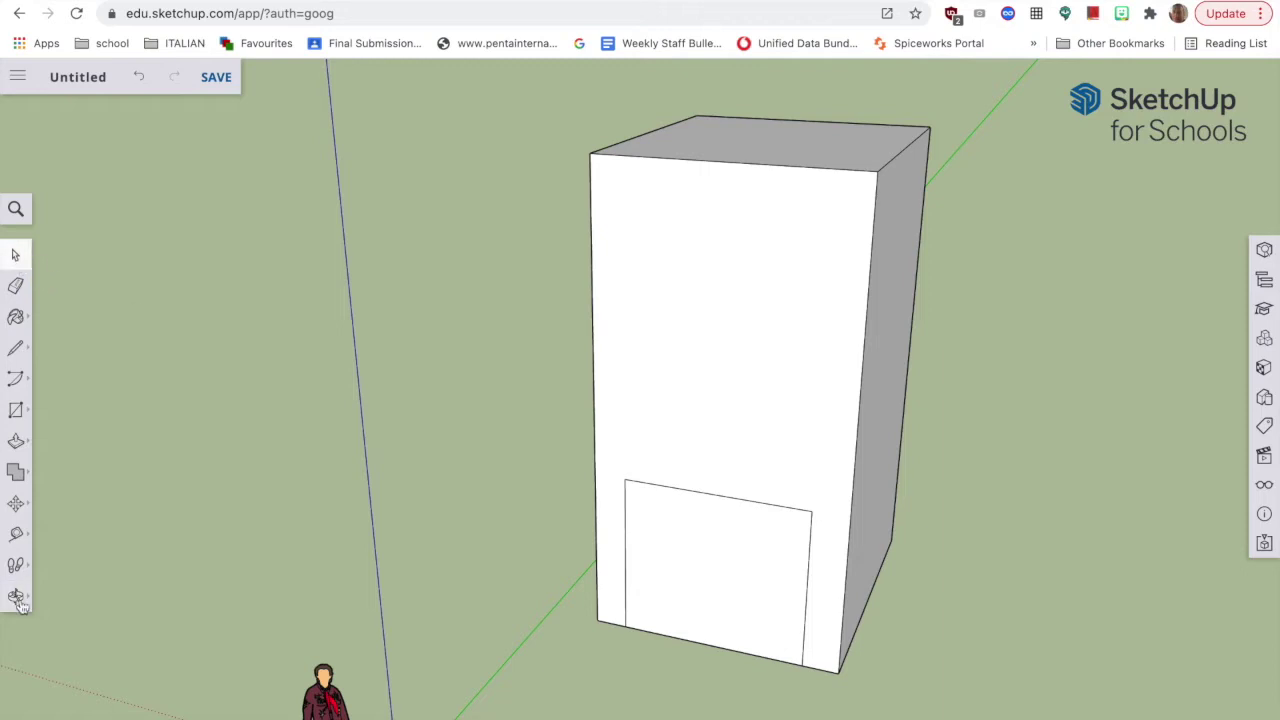
# Push/Pull the doorway rectangle outward into a lower block against the tall box
pyautogui.moveTo(19, 443)
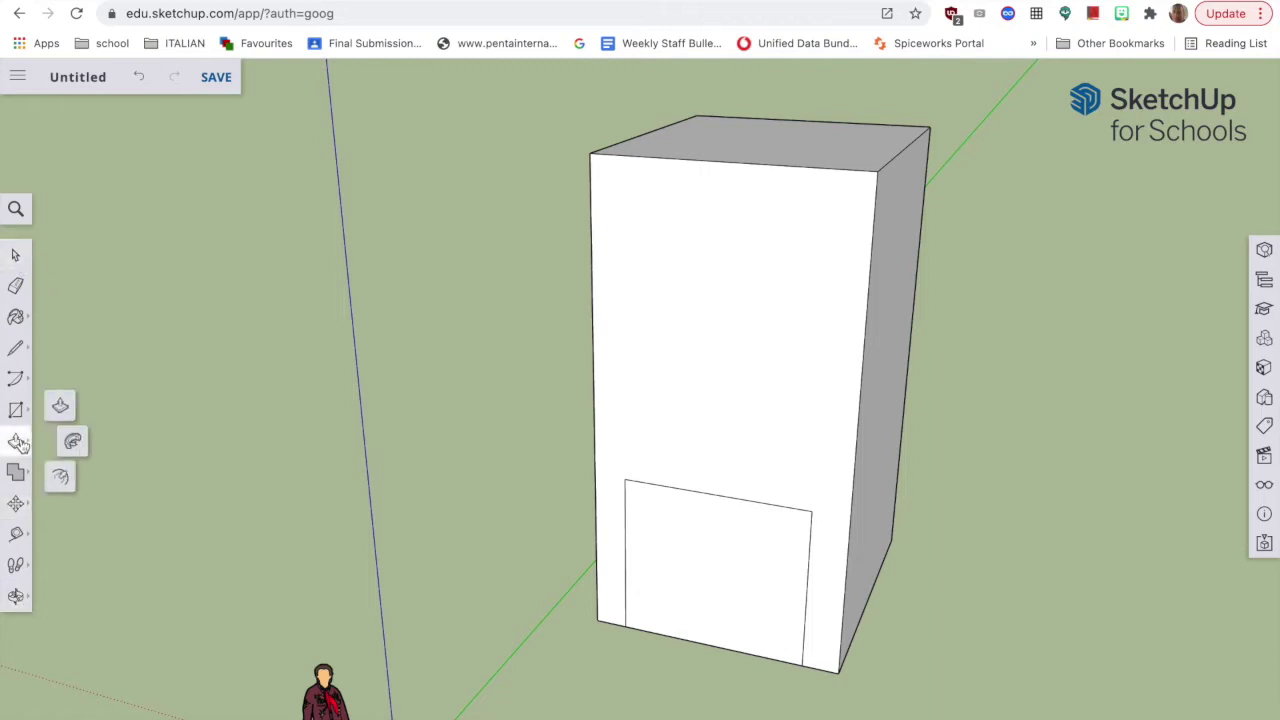
pyautogui.click(60, 406)
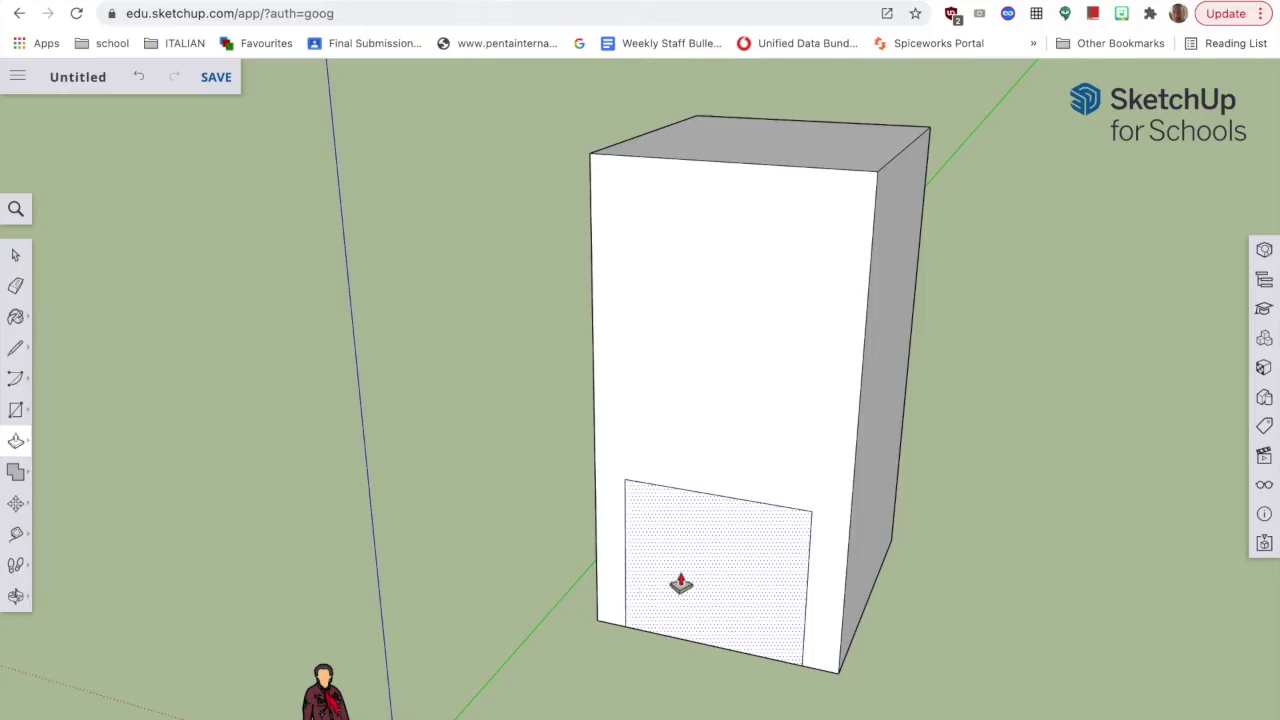
pyautogui.moveTo(680, 584); pyautogui.dragTo(600, 686)
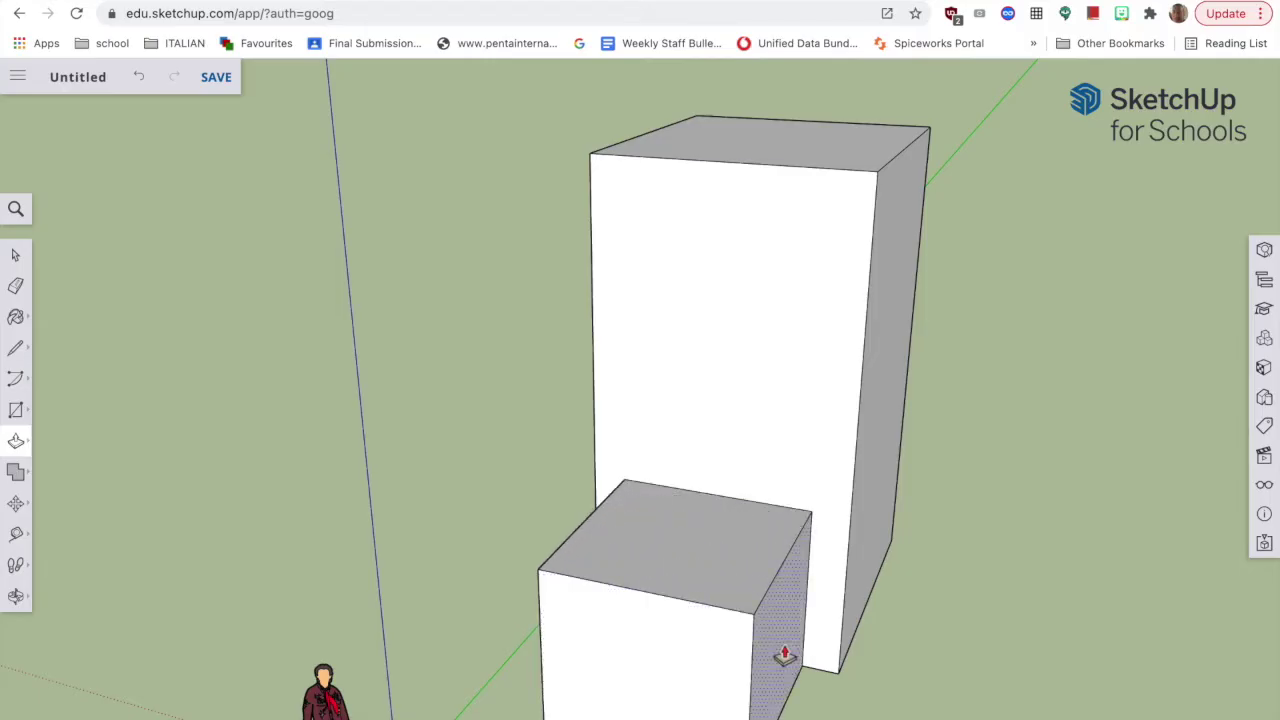
pyautogui.moveTo(785, 655); pyautogui.dragTo(788, 656)
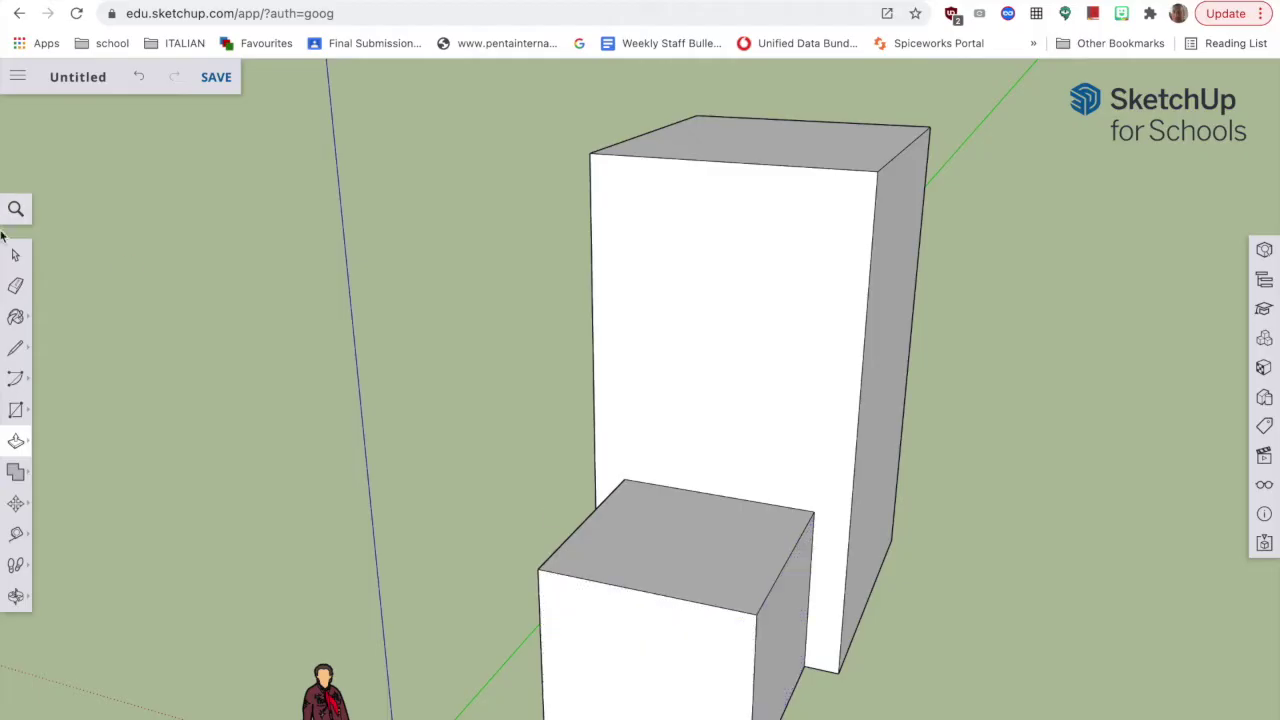
# Orbit to the other side and start a small rectangle at the lower block's top edge
pyautogui.click(16, 596)
pyautogui.click(60, 526)
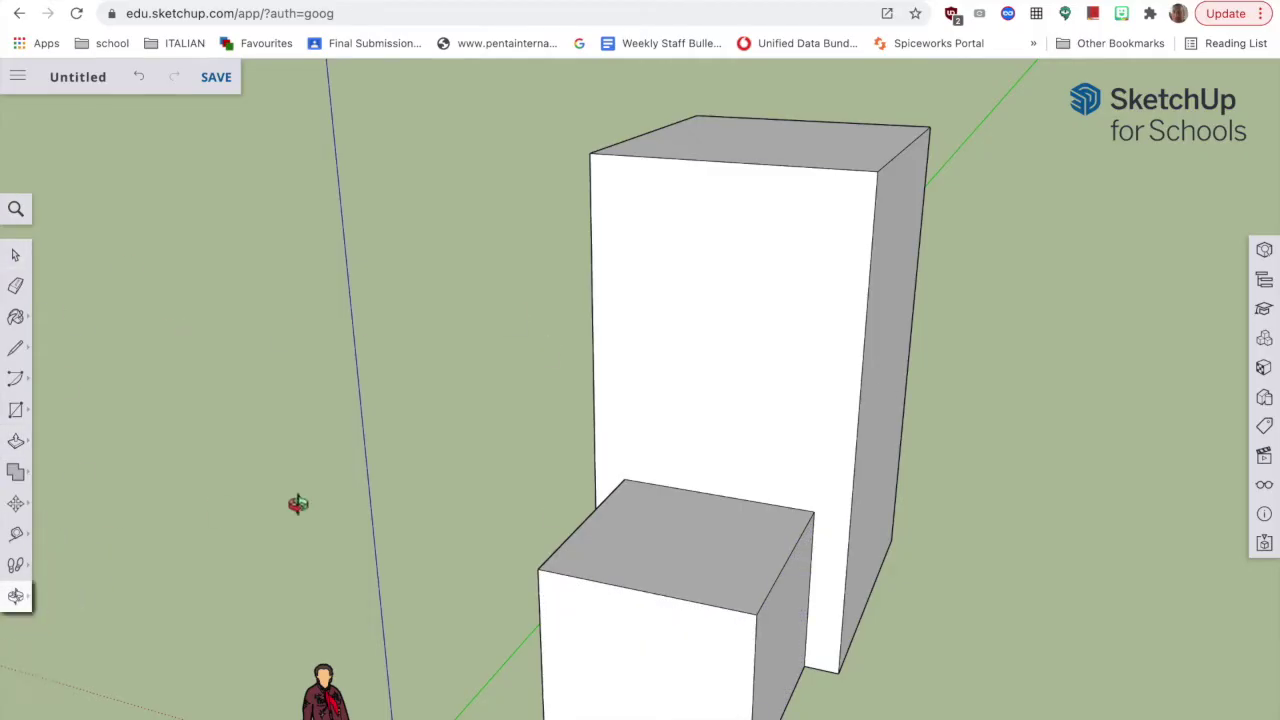
pyautogui.moveTo(471, 531); pyautogui.dragTo(957, 506)
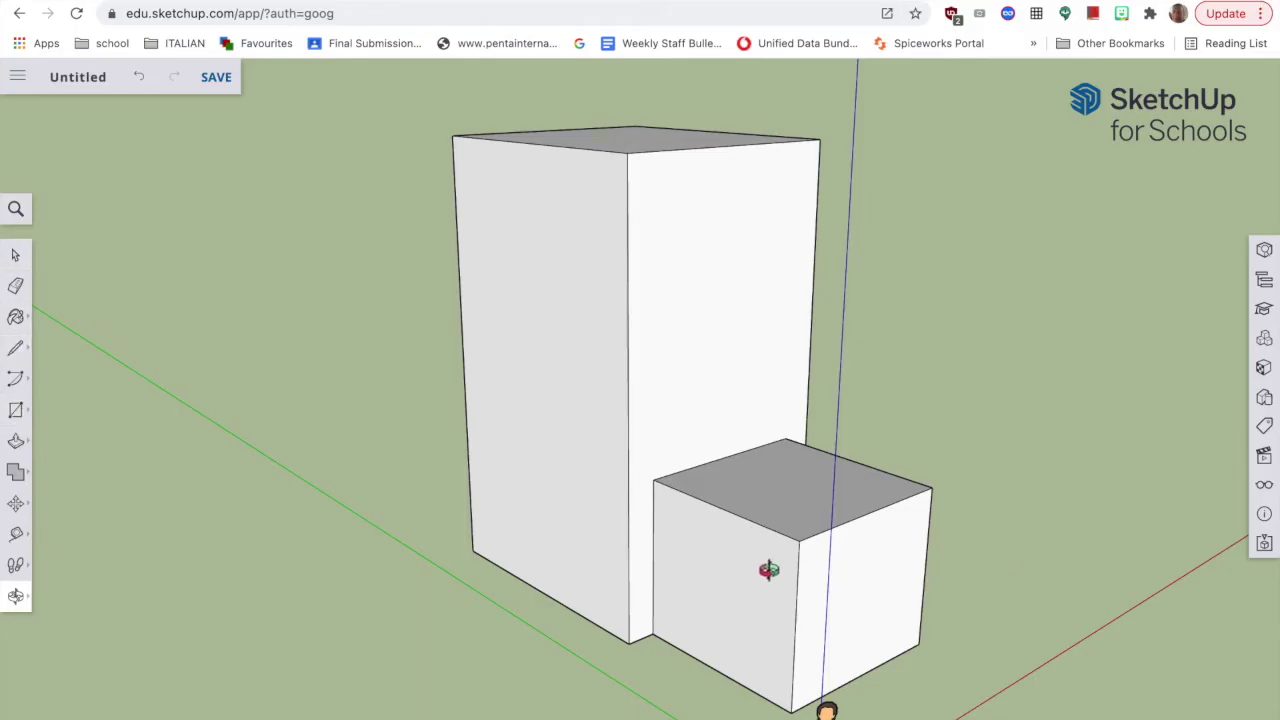
pyautogui.click(16, 410)
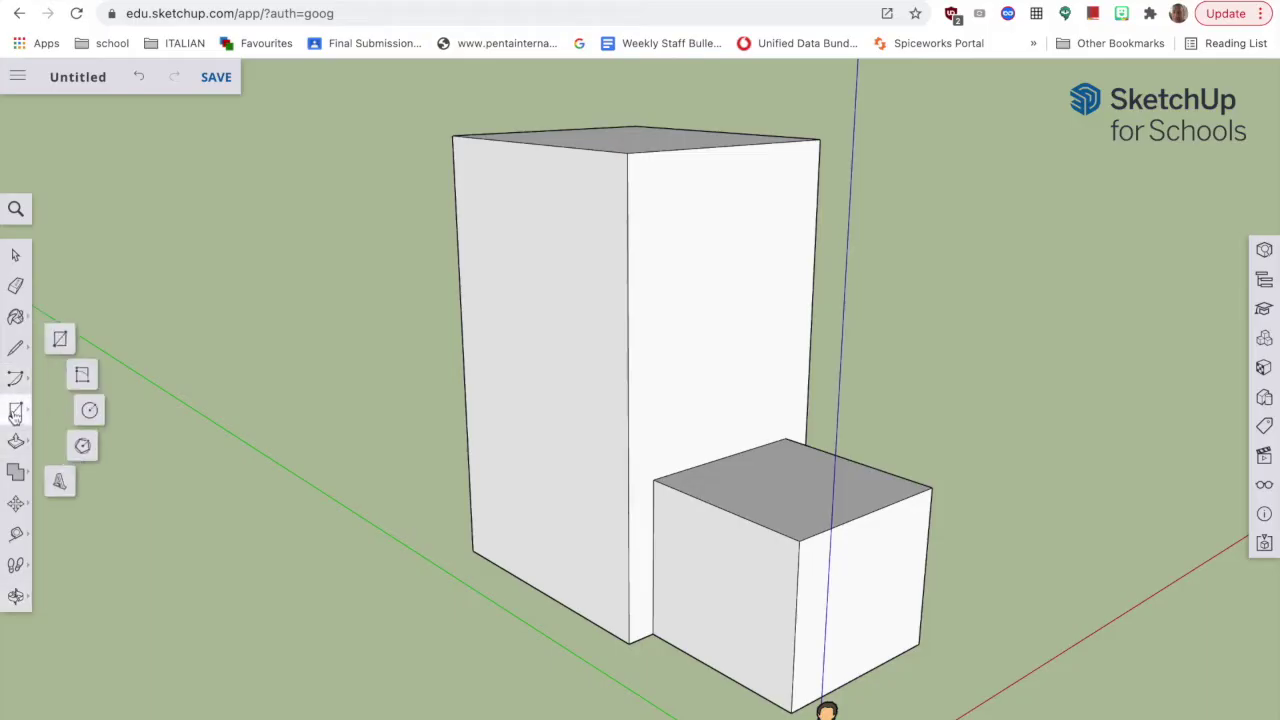
pyautogui.click(775, 531)
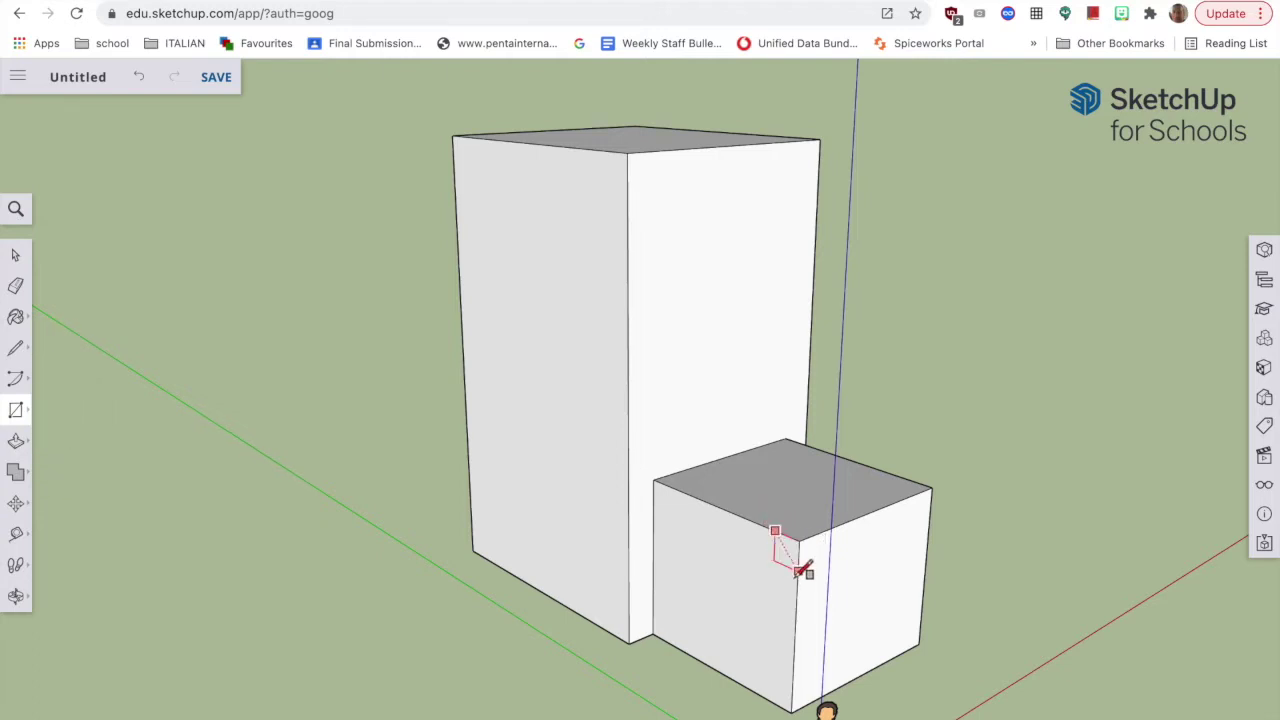
# Finish the small rectangle and push it in to cut a step into the lower block's top
pyautogui.click(798, 571)
pyautogui.click(18, 444)
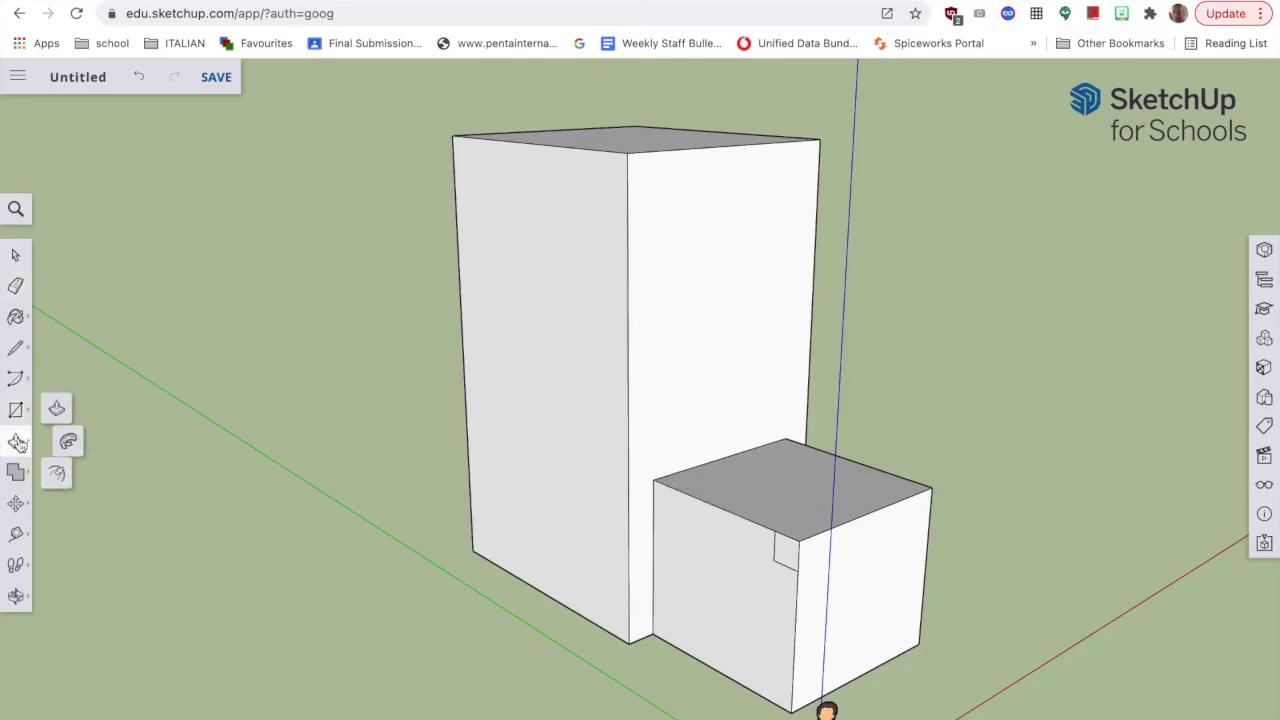
pyautogui.click(800, 573)
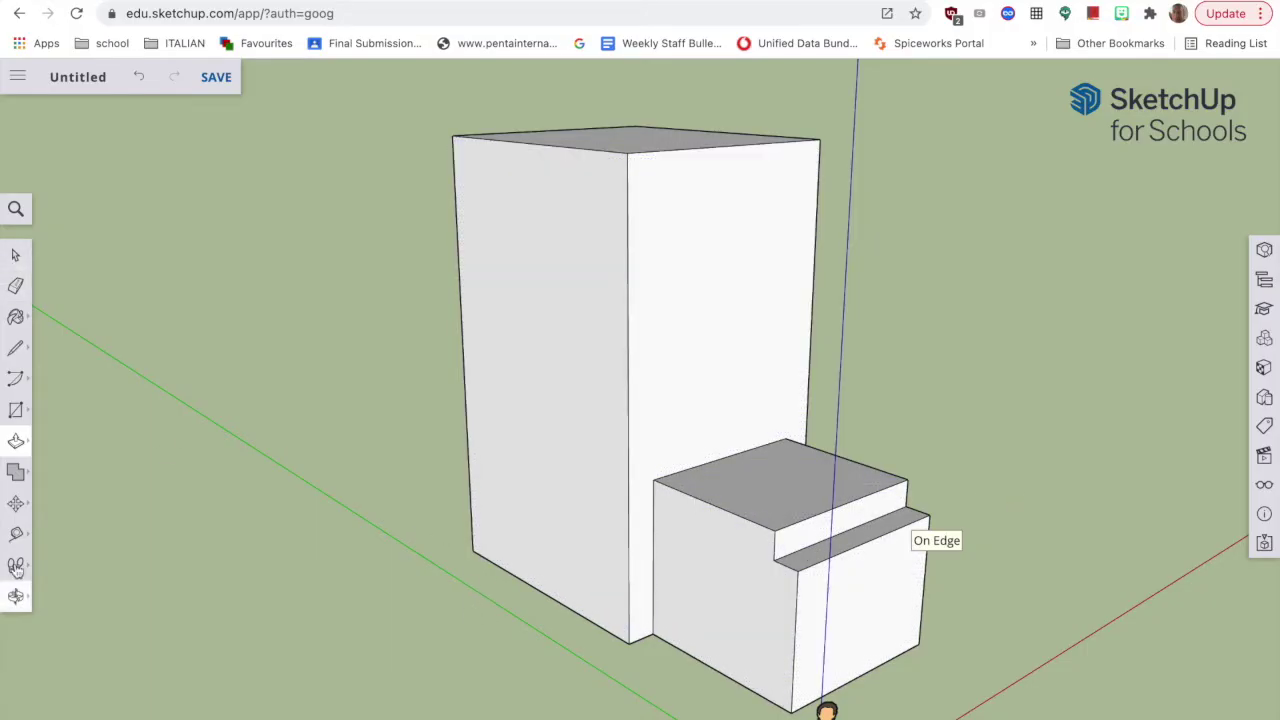
pyautogui.click(16, 442)
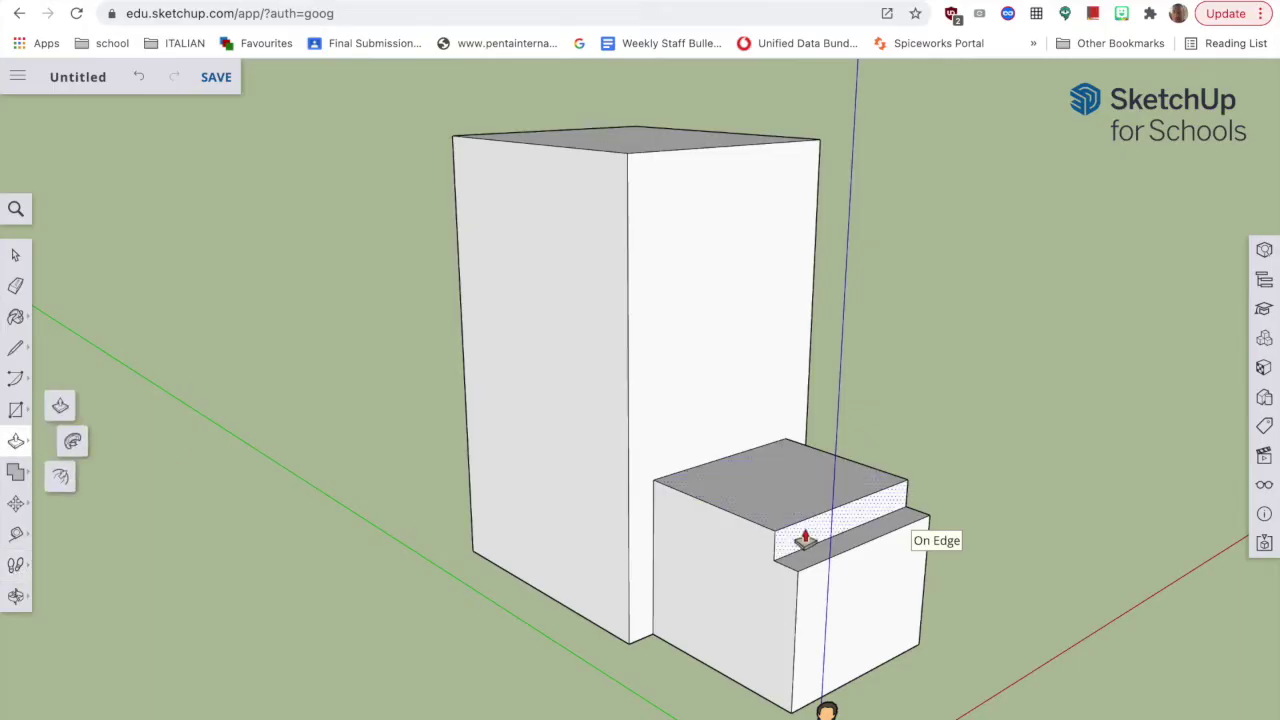
pyautogui.moveTo(808, 534); pyautogui.dragTo(716, 505)
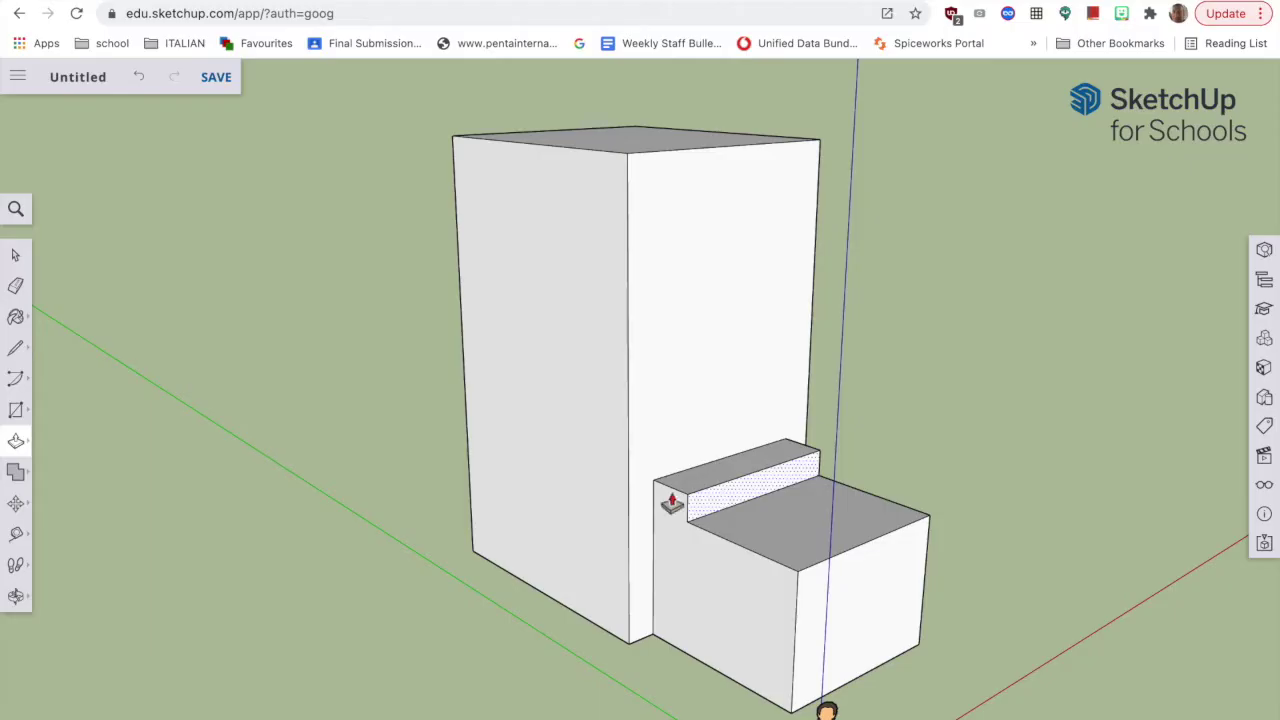
# Draw four parallel lines across the lower step's top face, cancelling one stray line
pyautogui.click(16, 347)
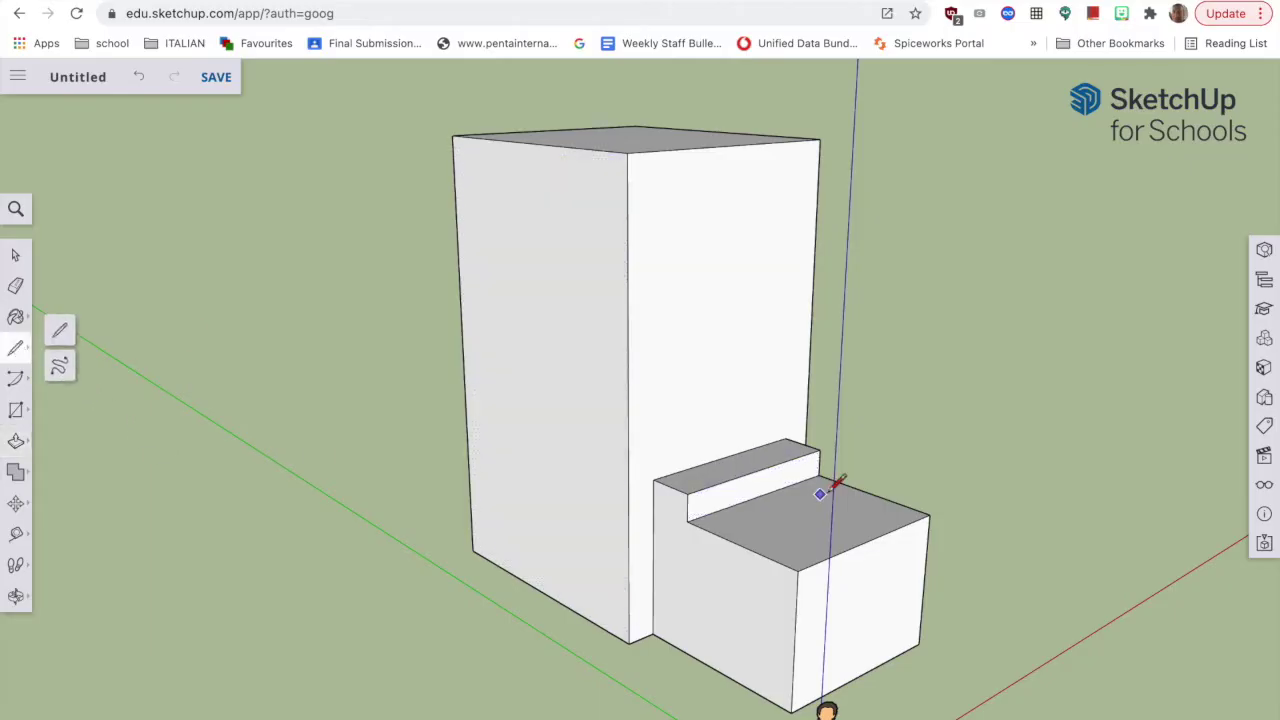
pyautogui.click(844, 484)
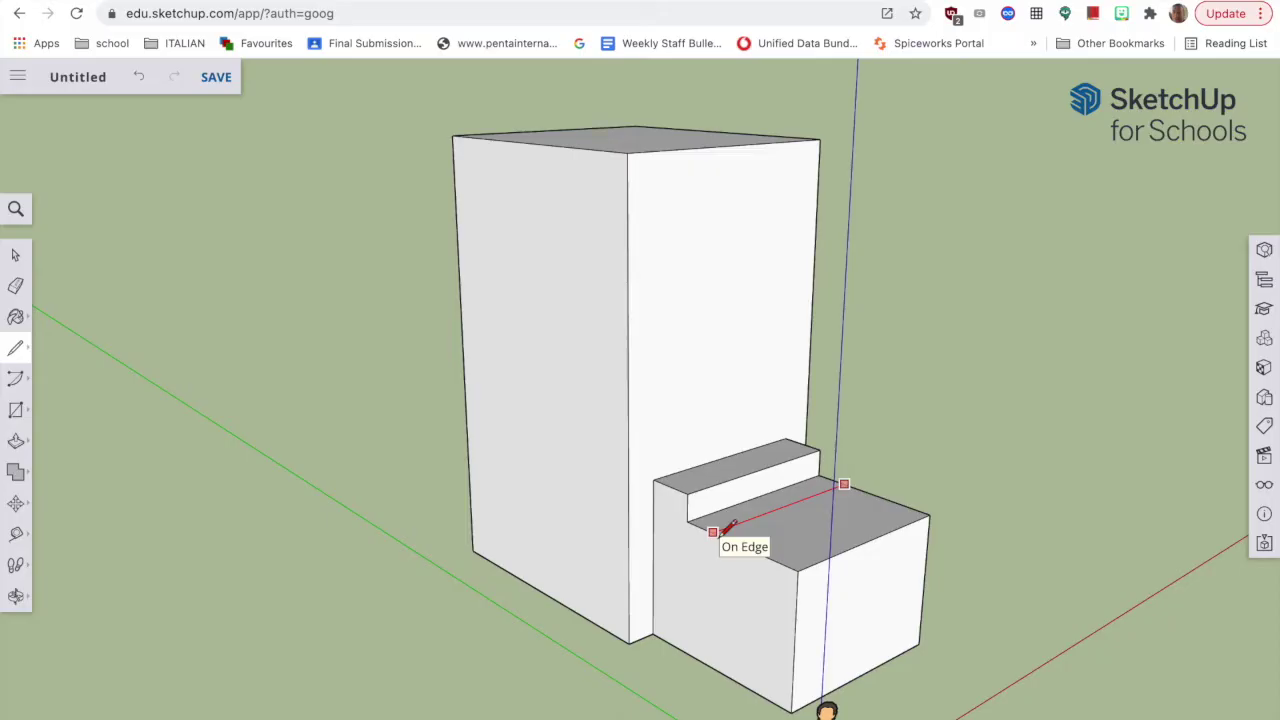
pyautogui.click(713, 531)
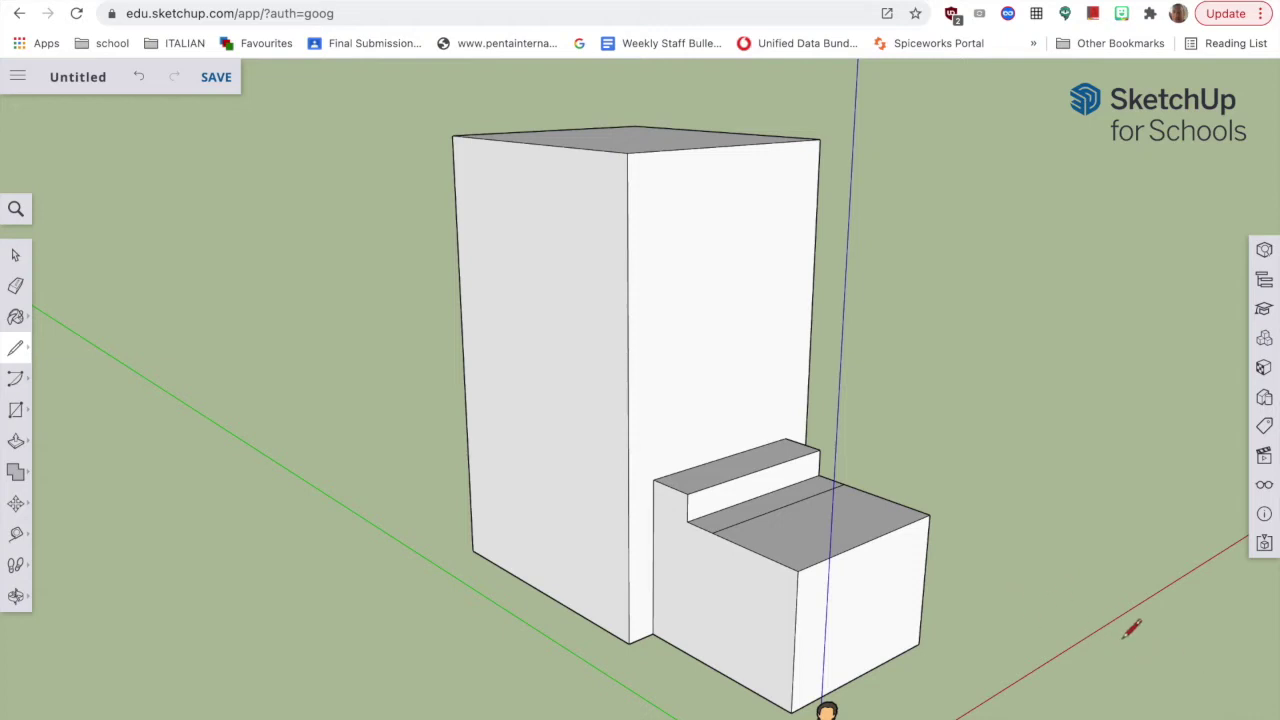
pyautogui.click(866, 492)
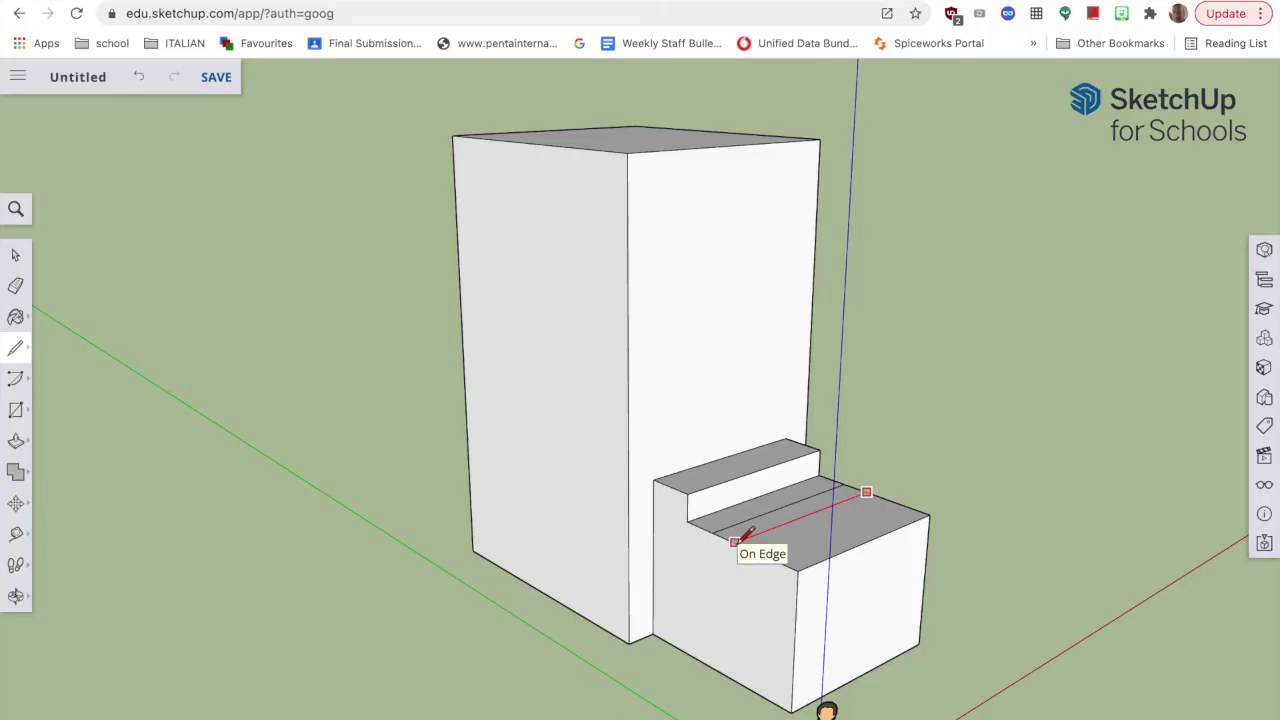
pyautogui.click(738, 541)
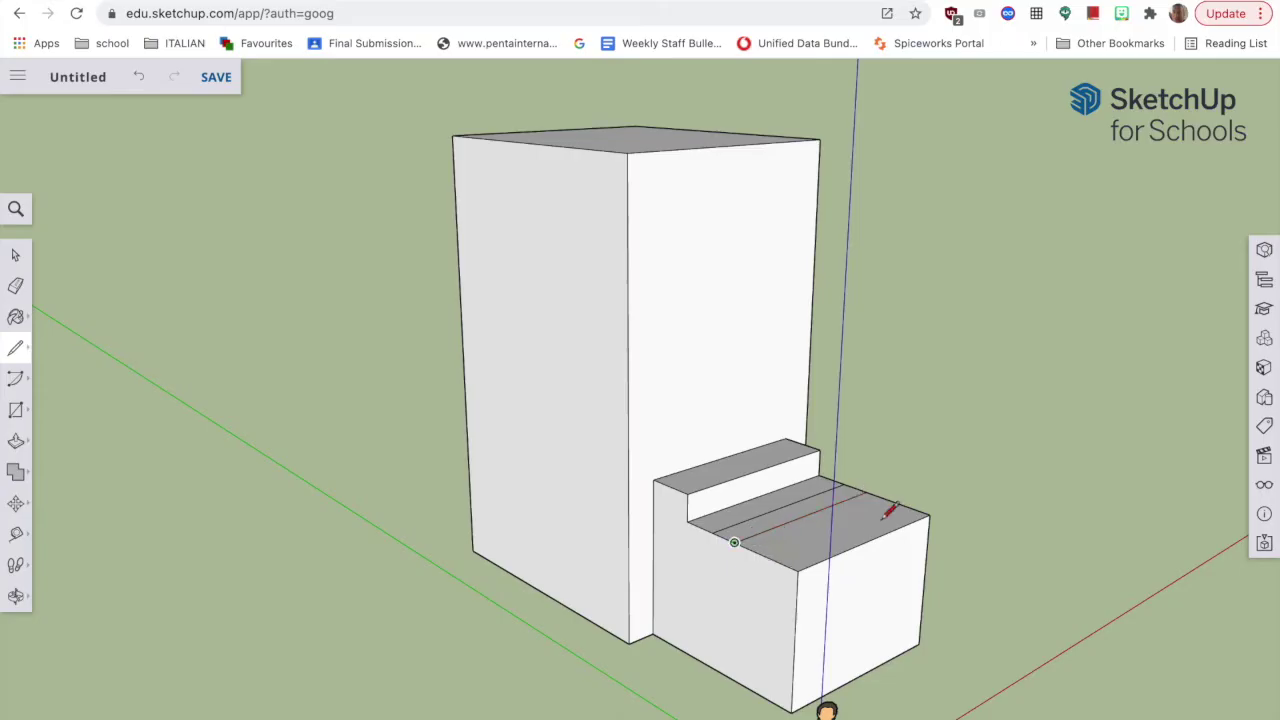
pyautogui.click(804, 516)
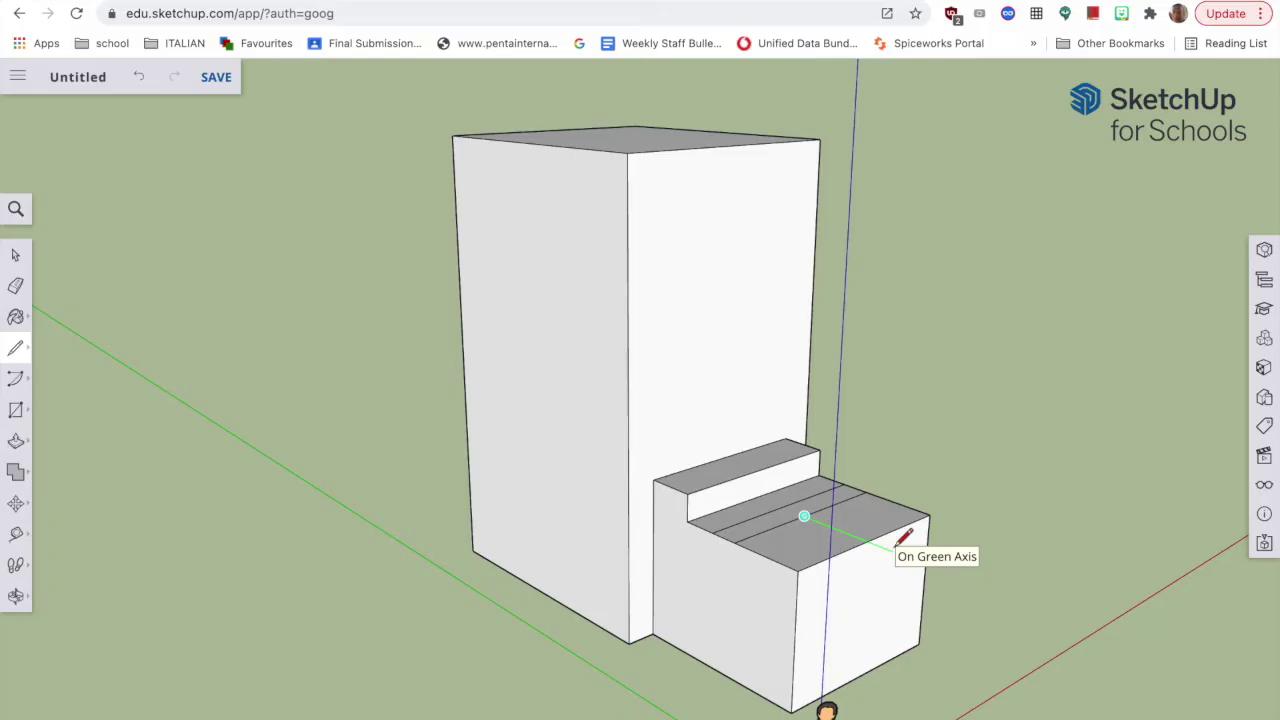
pyautogui.press('Escape')
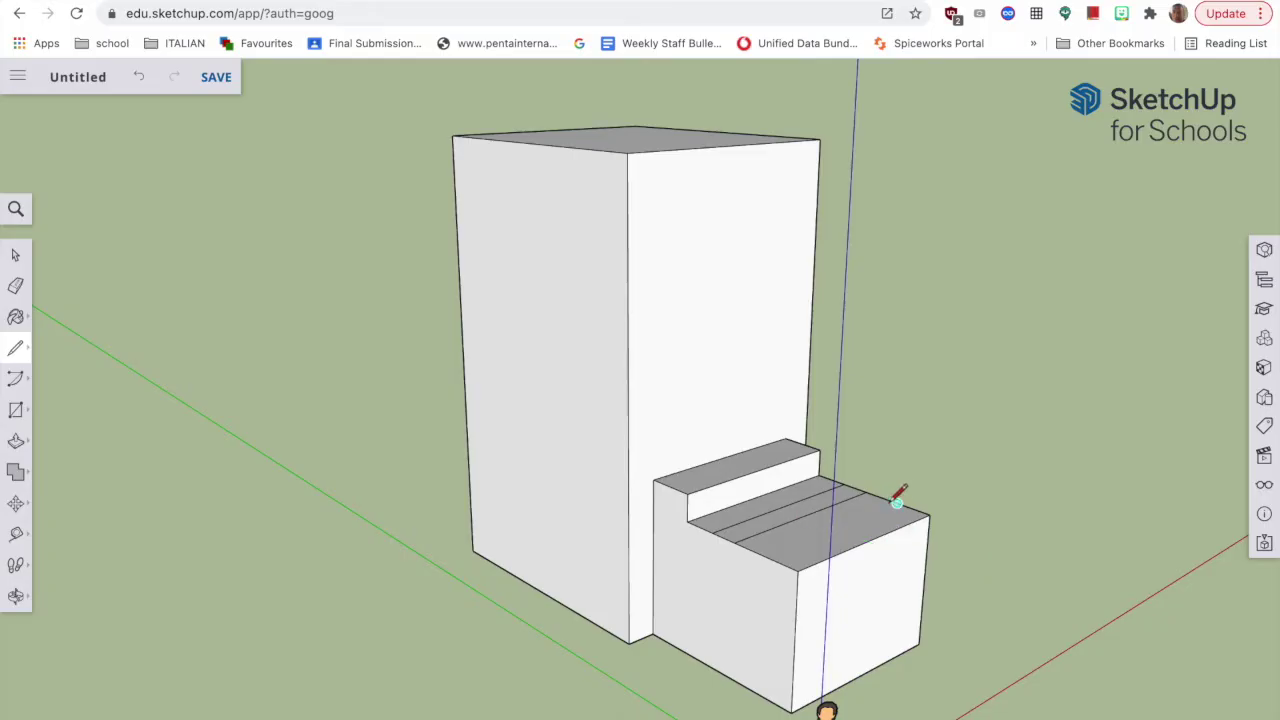
pyautogui.click(884, 498)
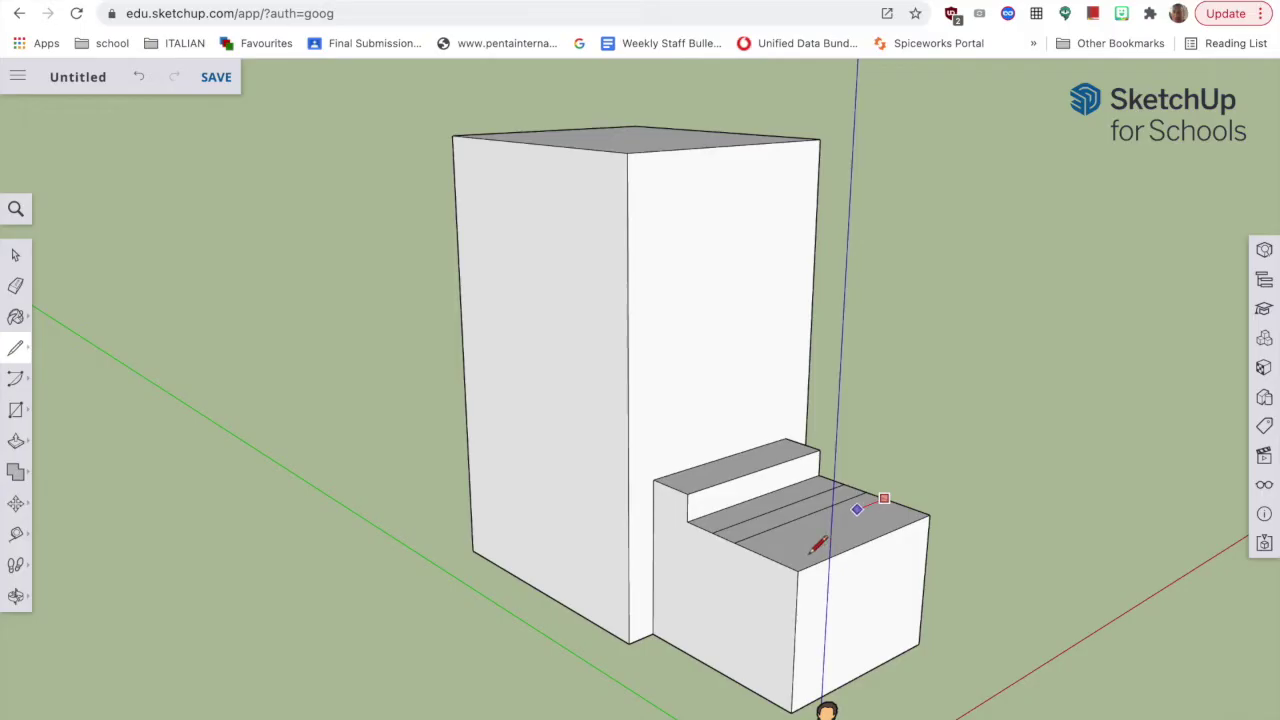
pyautogui.click(753, 549)
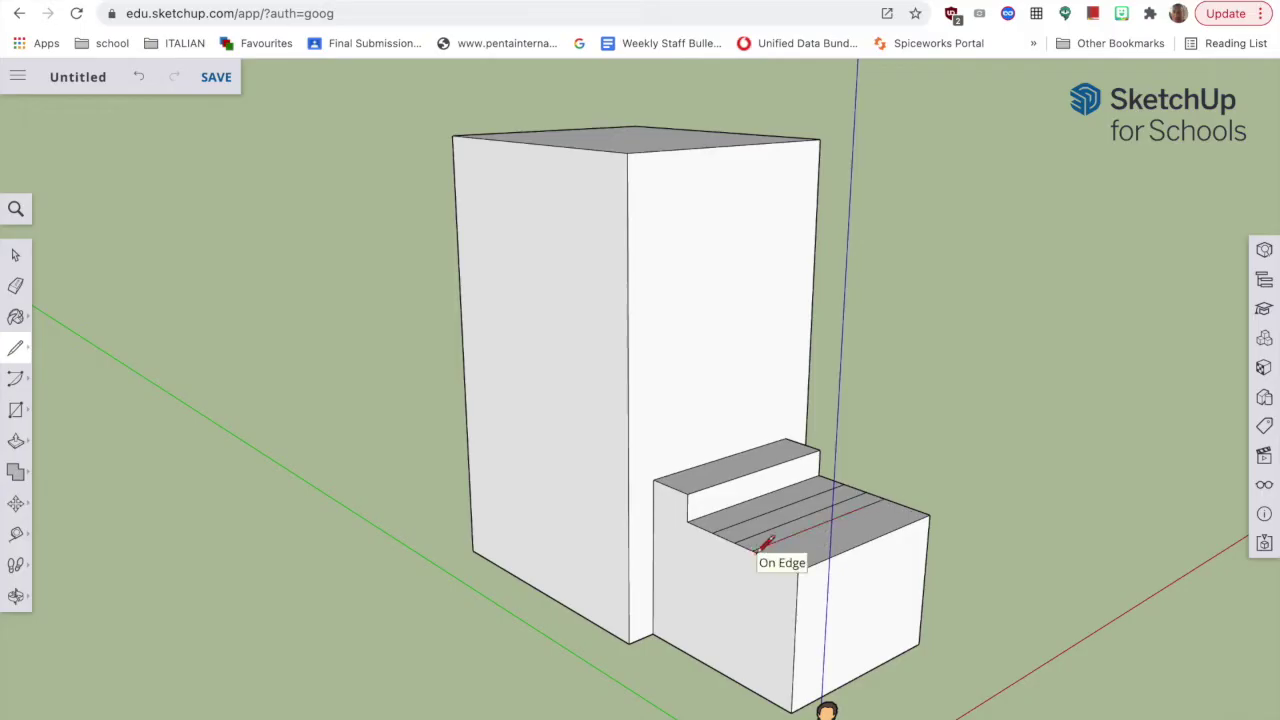
pyautogui.click(906, 506)
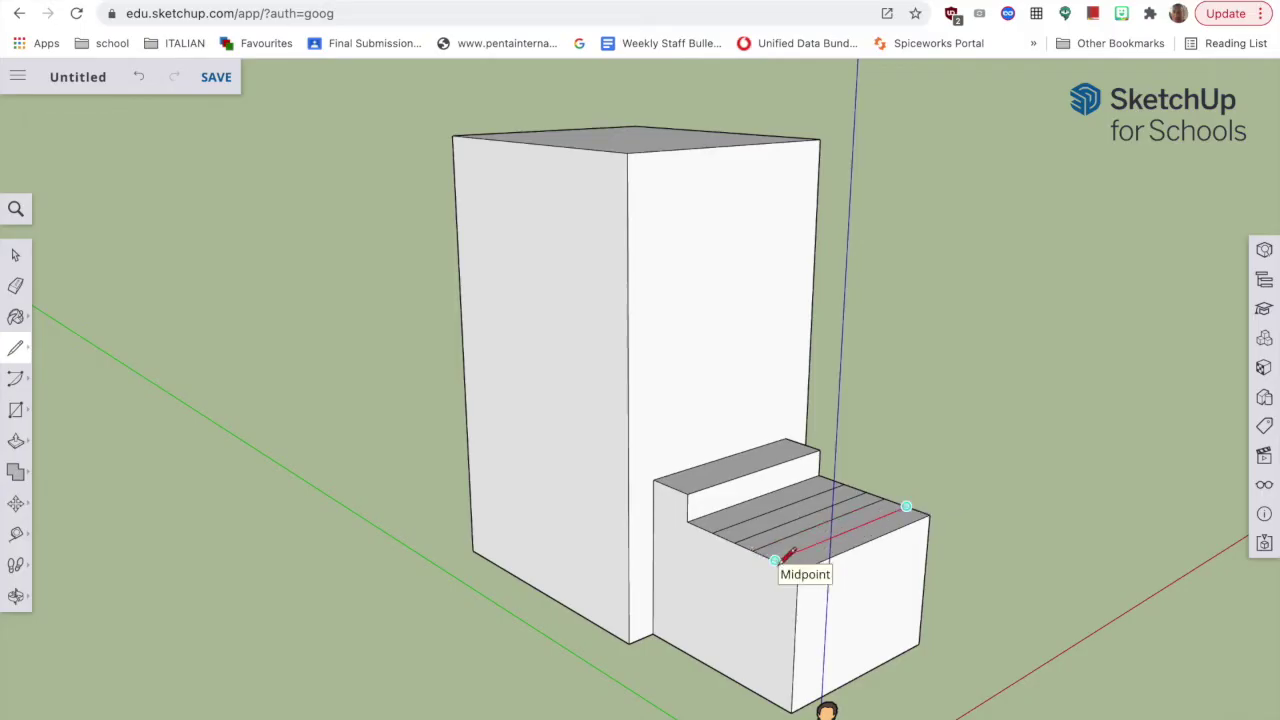
pyautogui.click(776, 560)
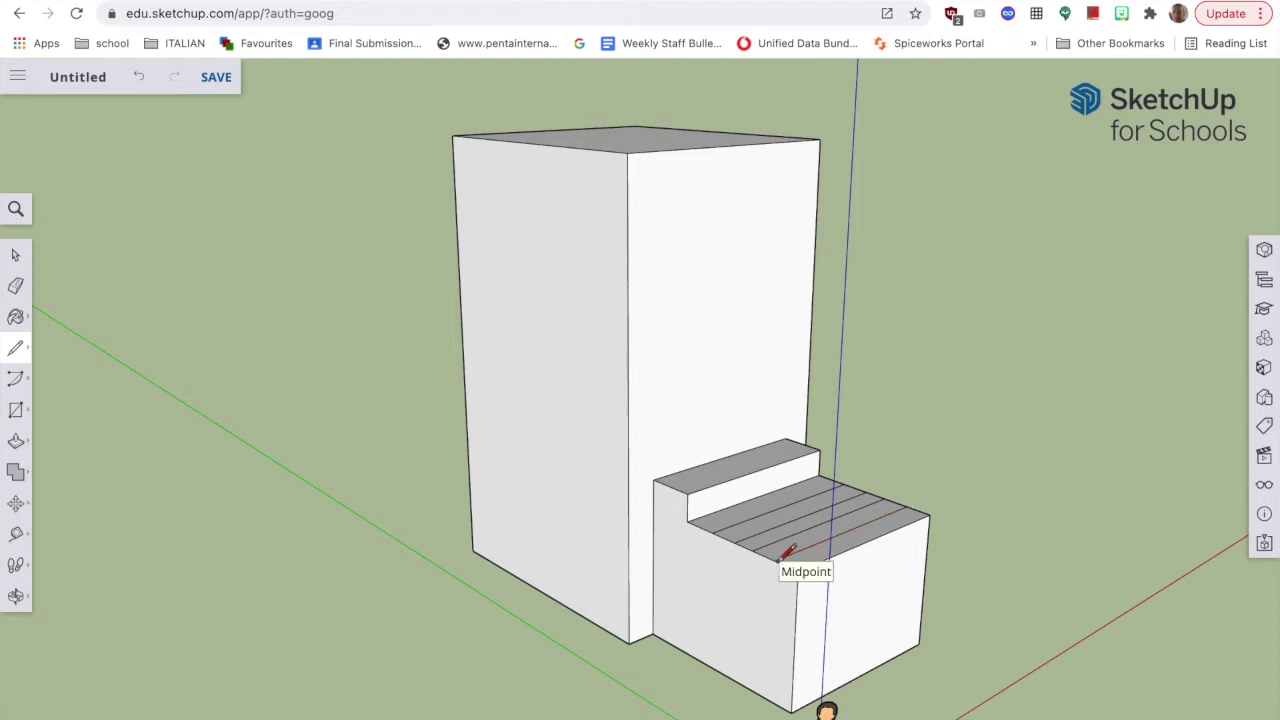
# Push each strip down in turn to form six stairs, then orbit to view them from the side
pyautogui.click(16, 444)
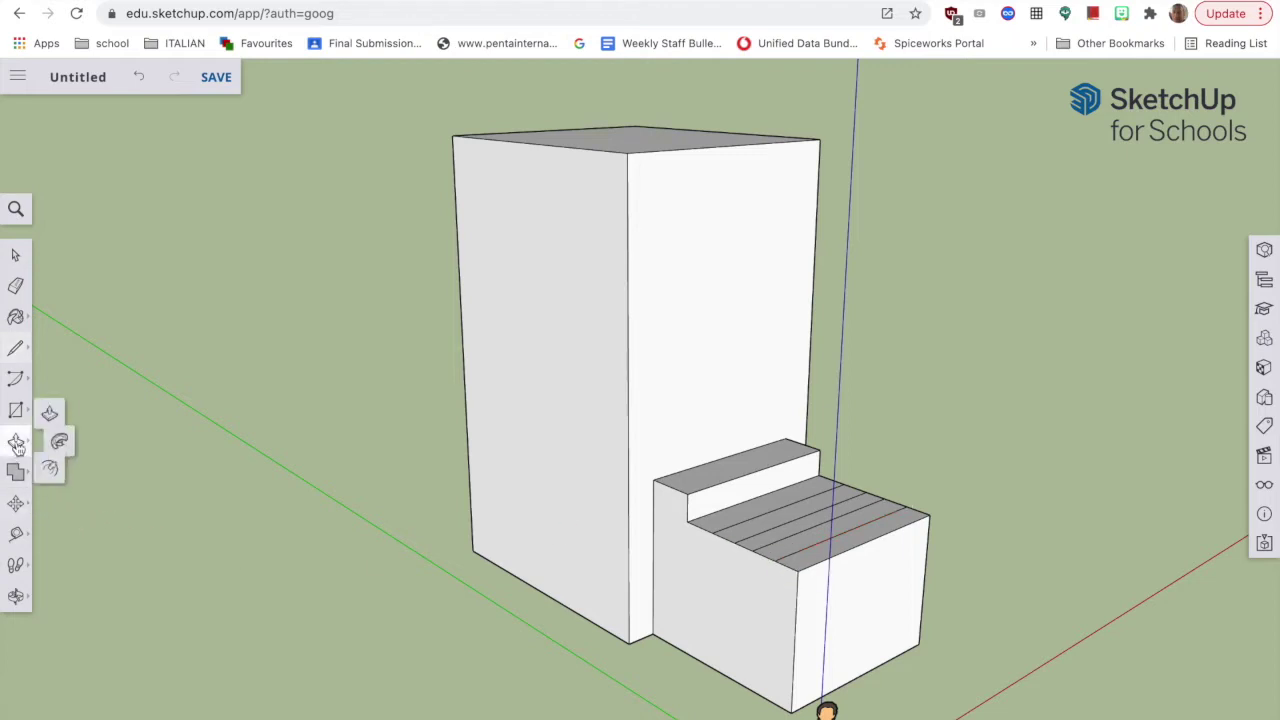
pyautogui.click(50, 414)
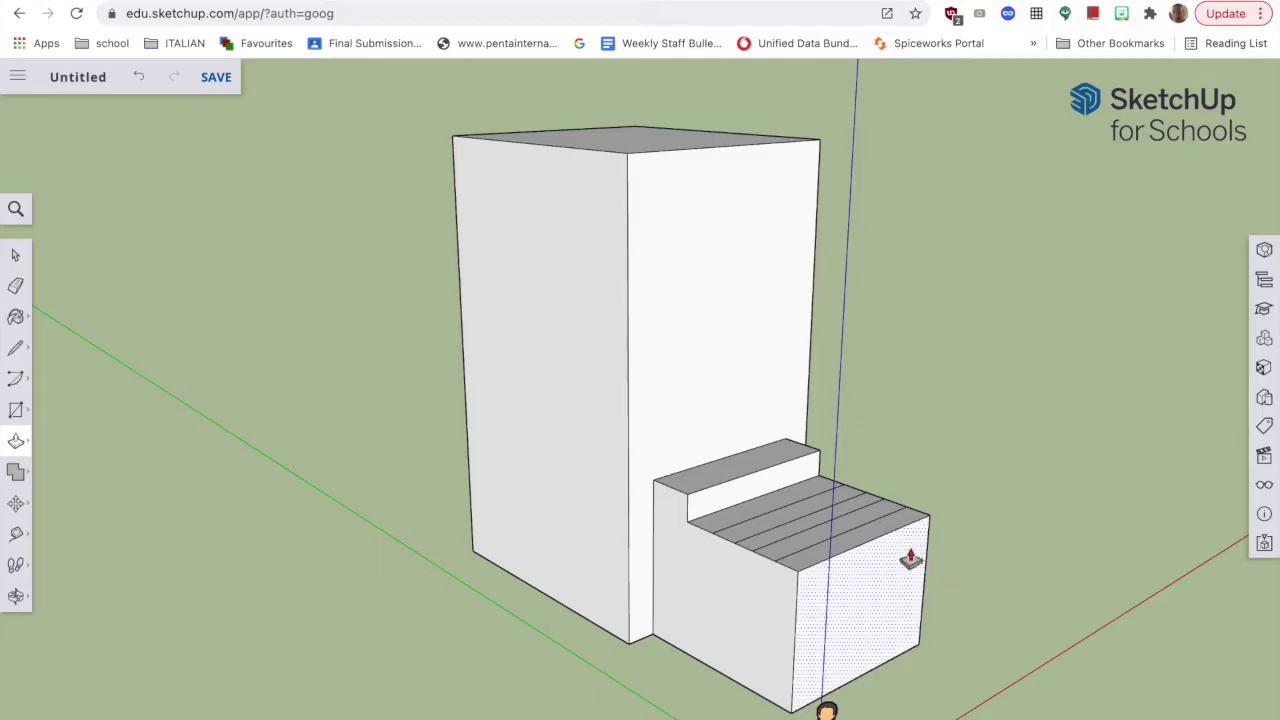
pyautogui.click(880, 537)
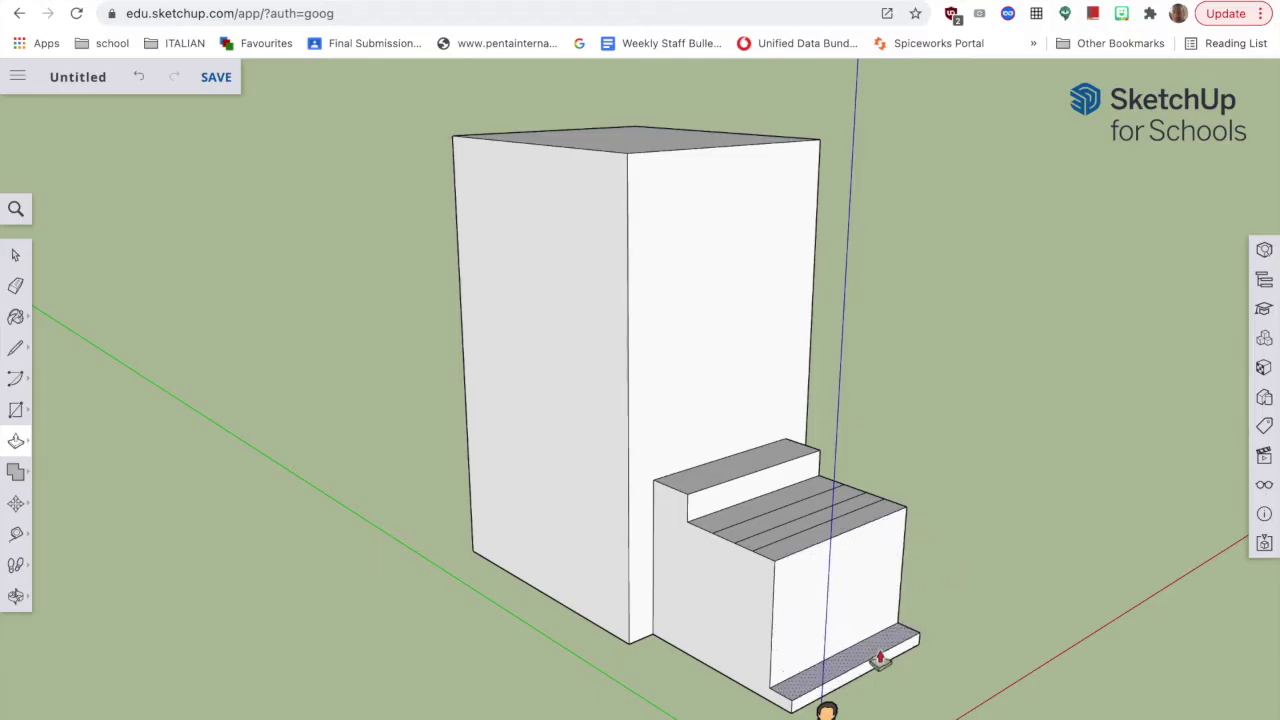
pyautogui.click(879, 659)
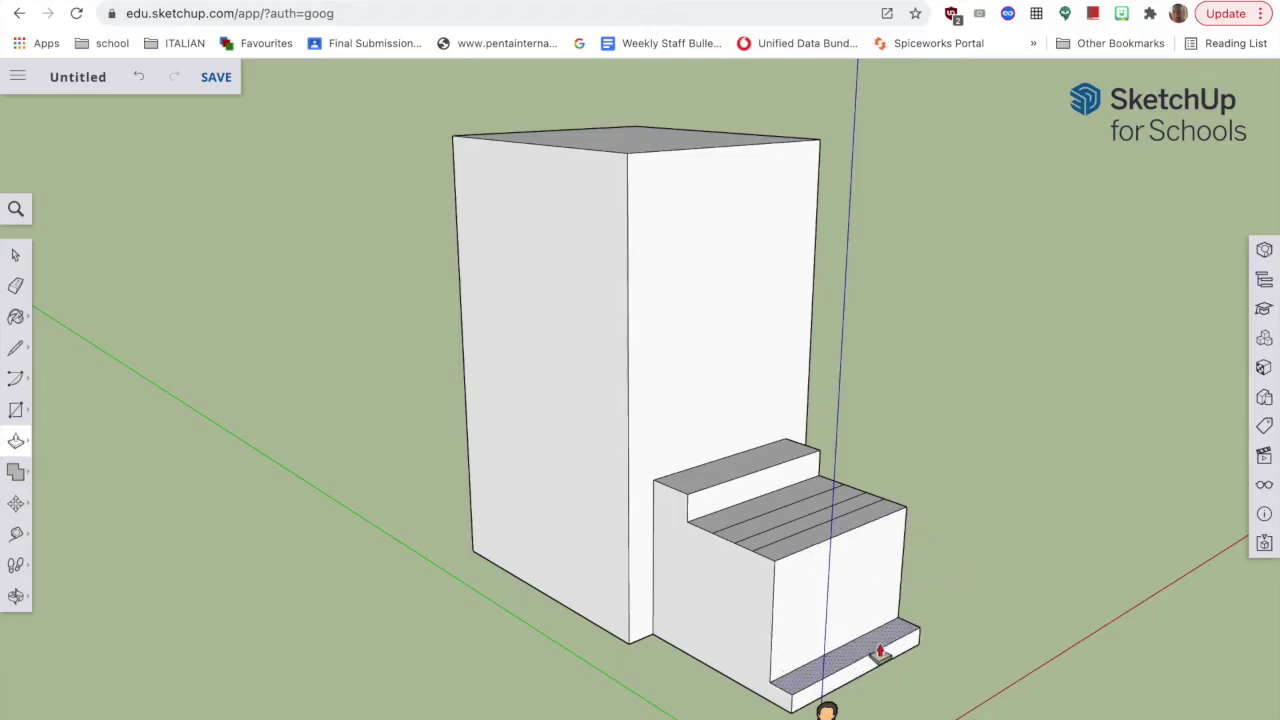
pyautogui.click(845, 537)
pyautogui.click(835, 630)
pyautogui.click(809, 532)
pyautogui.click(805, 610)
pyautogui.click(787, 531)
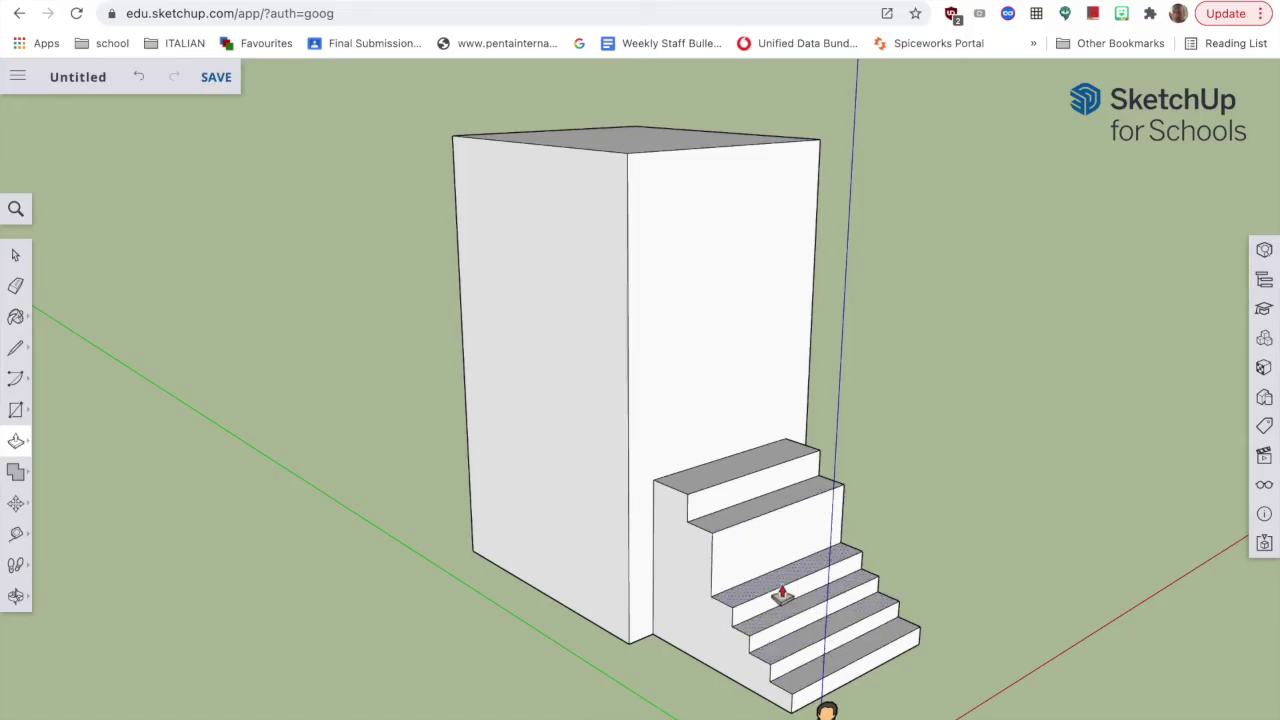
pyautogui.click(780, 592)
pyautogui.click(765, 515)
pyautogui.click(757, 565)
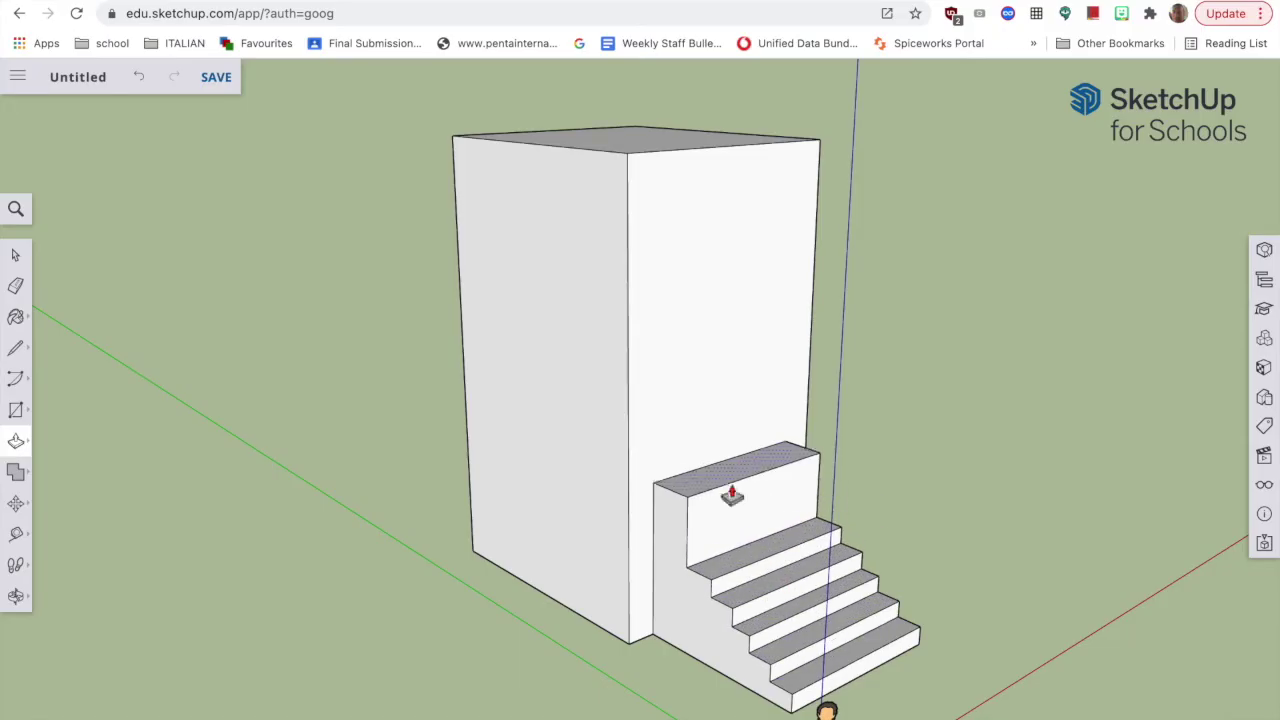
pyautogui.click(731, 495)
pyautogui.click(731, 516)
pyautogui.press('o')
pyautogui.moveTo(577, 528); pyautogui.dragTo(740, 576)
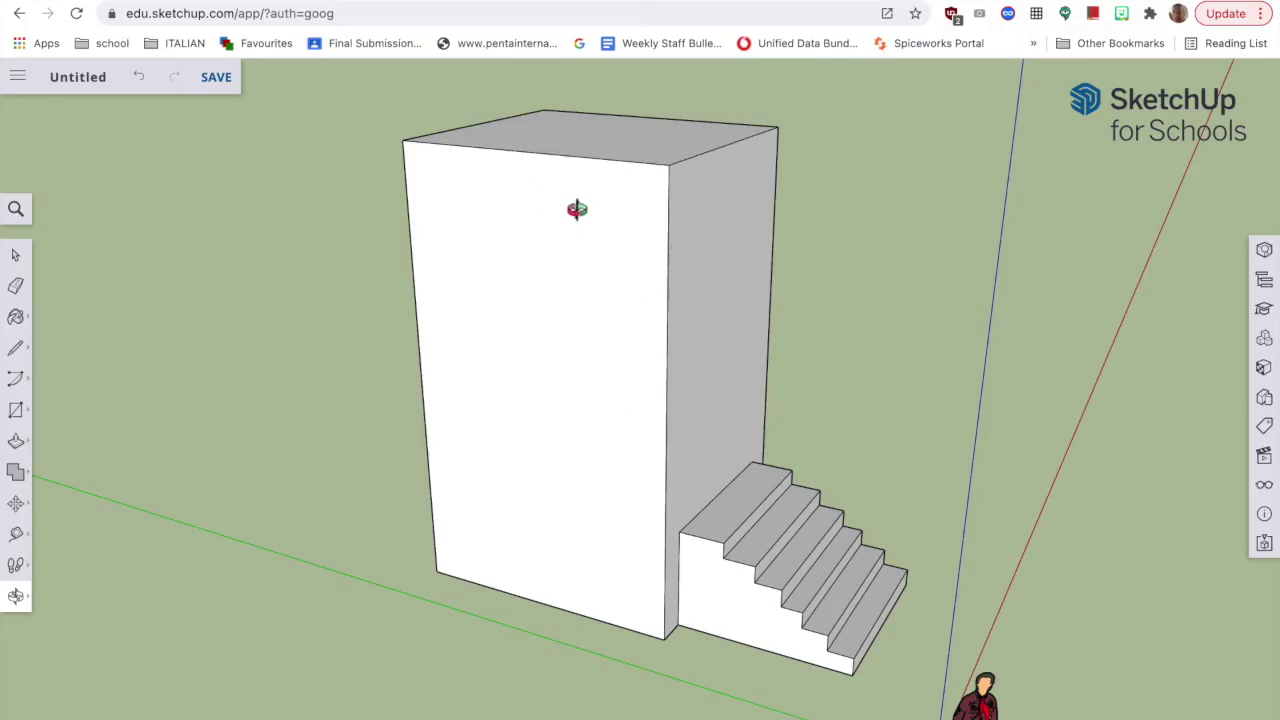
# Look down on the tower roof and draw a rectangle just inside its top edges
pyautogui.moveTo(577, 209); pyautogui.dragTo(613, 160)
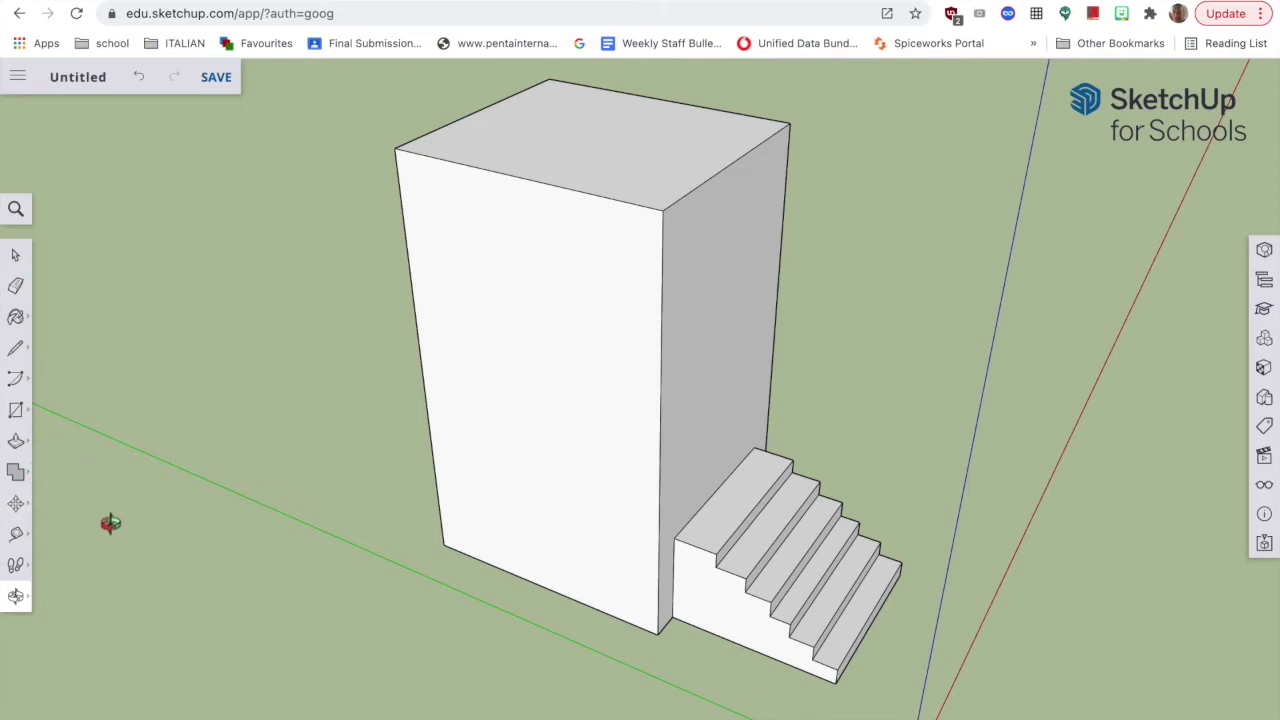
pyautogui.moveTo(19, 415)
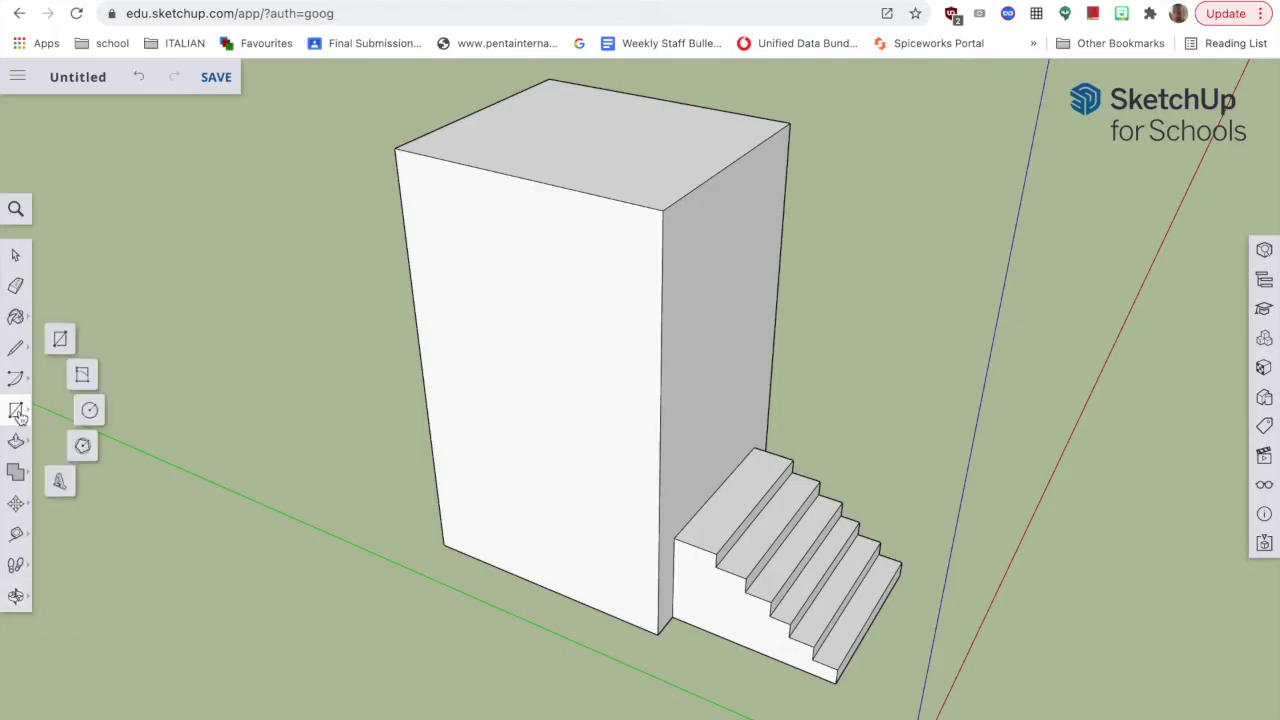
pyautogui.click(60, 340)
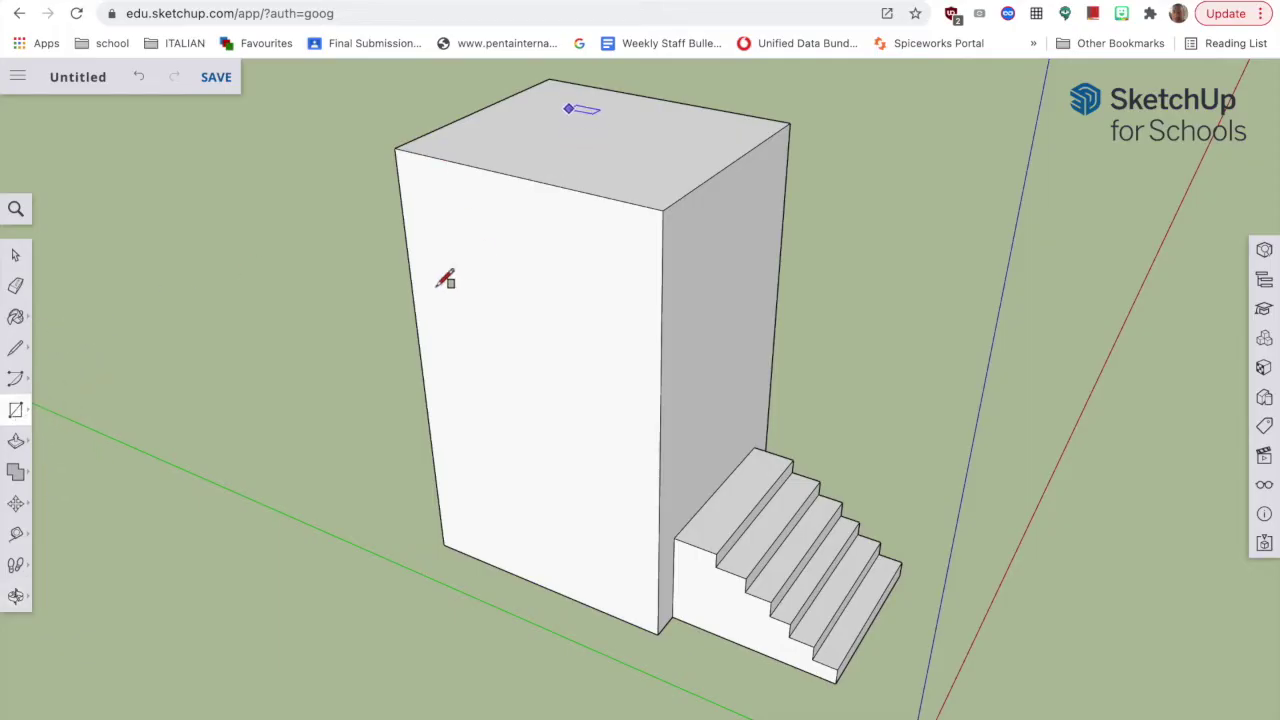
pyautogui.moveTo(310, 302); pyautogui.dragTo(731, 503, button='middle')
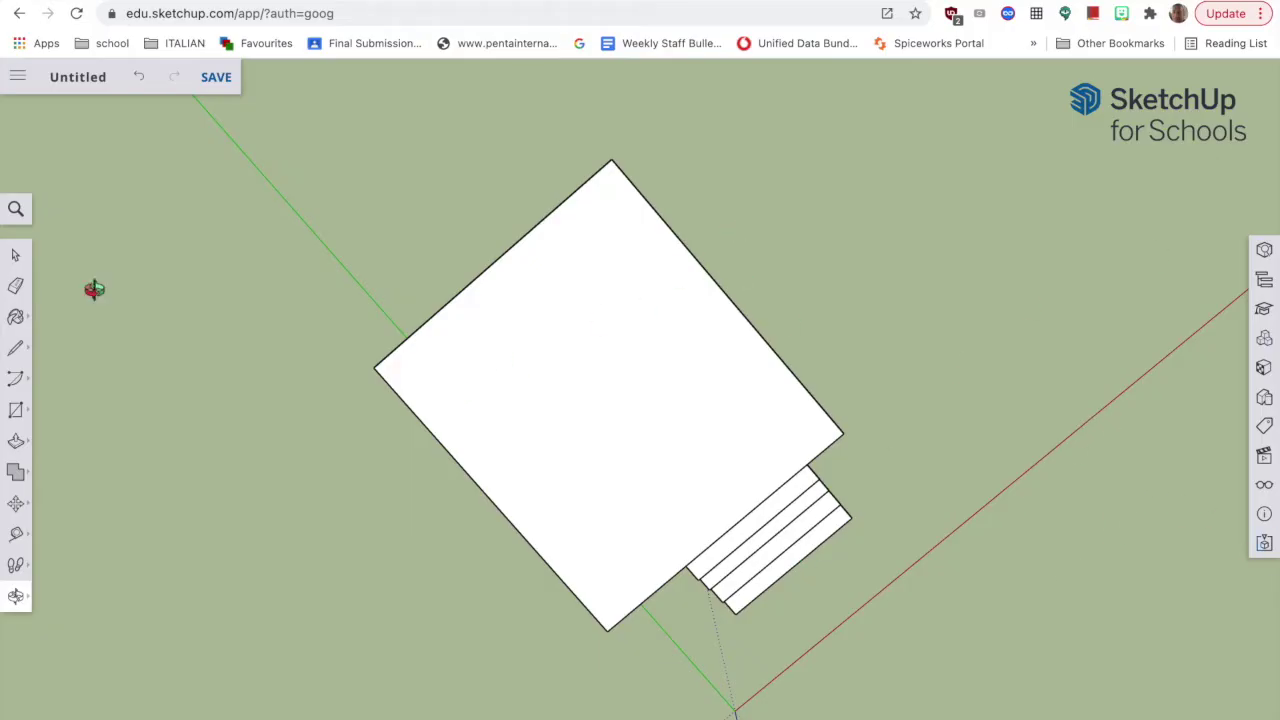
pyautogui.click(15, 410)
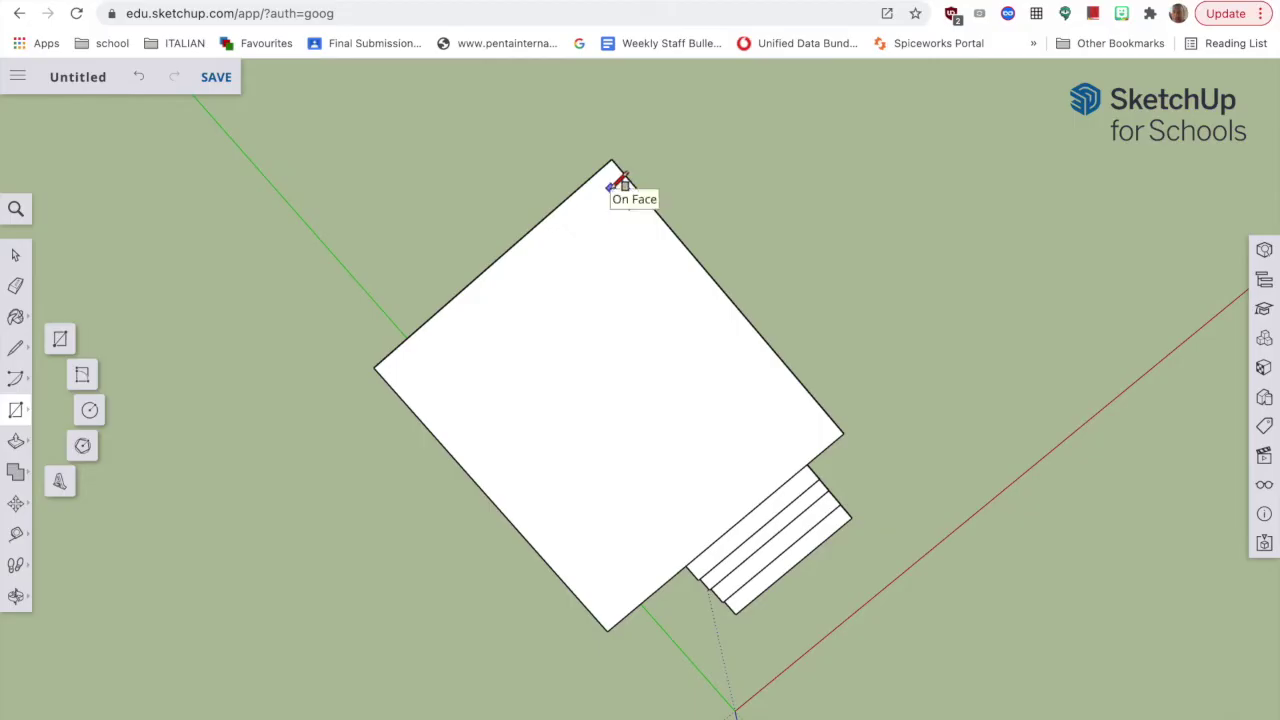
pyautogui.click(610, 188)
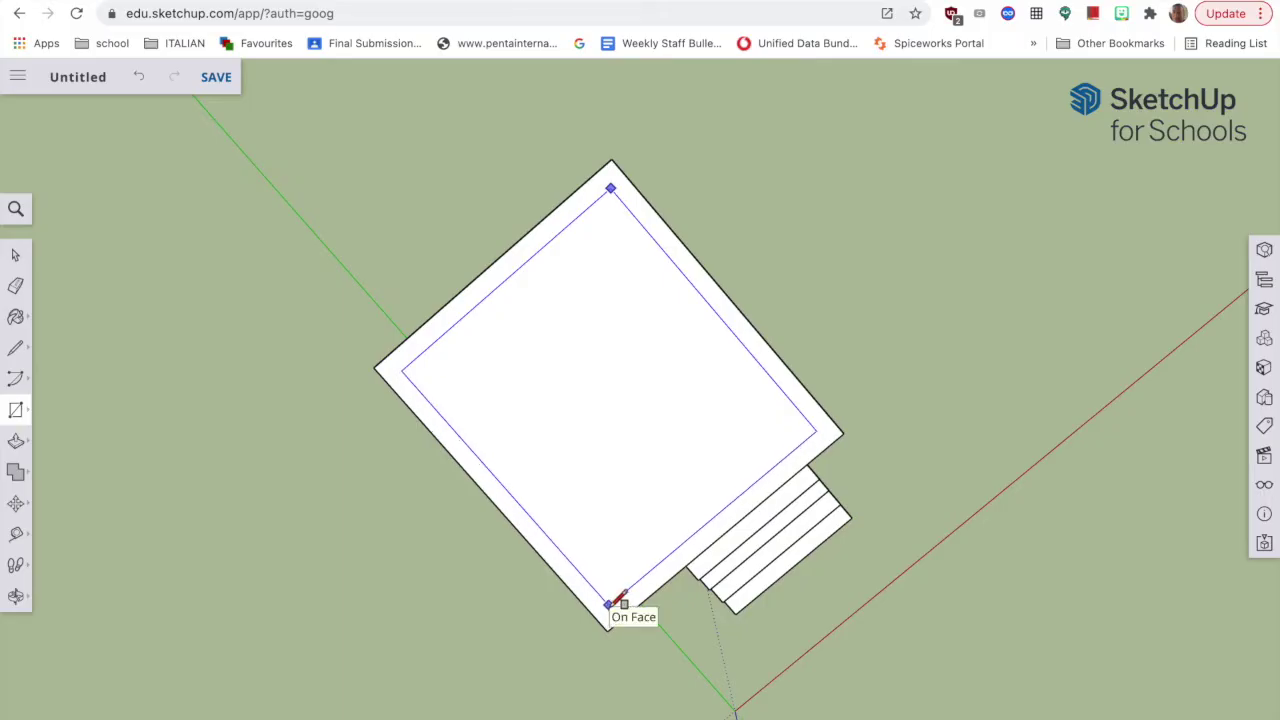
pyautogui.click(612, 603)
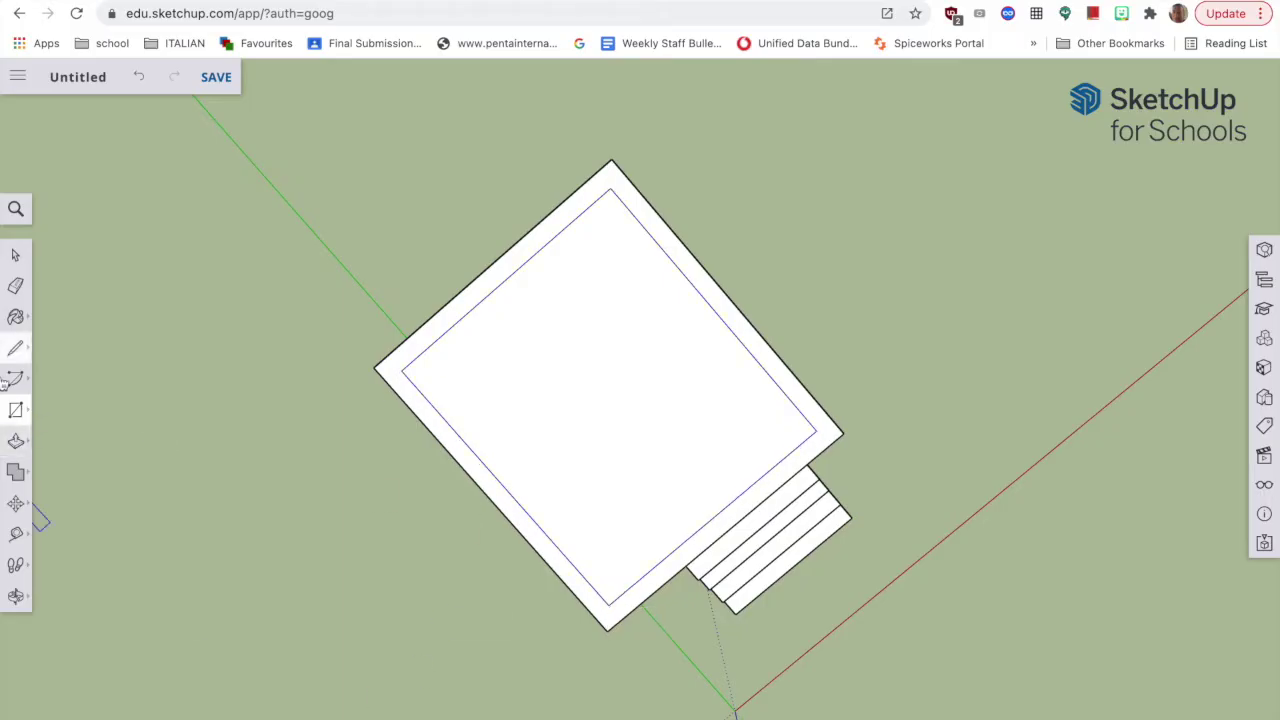
pyautogui.click(15, 597)
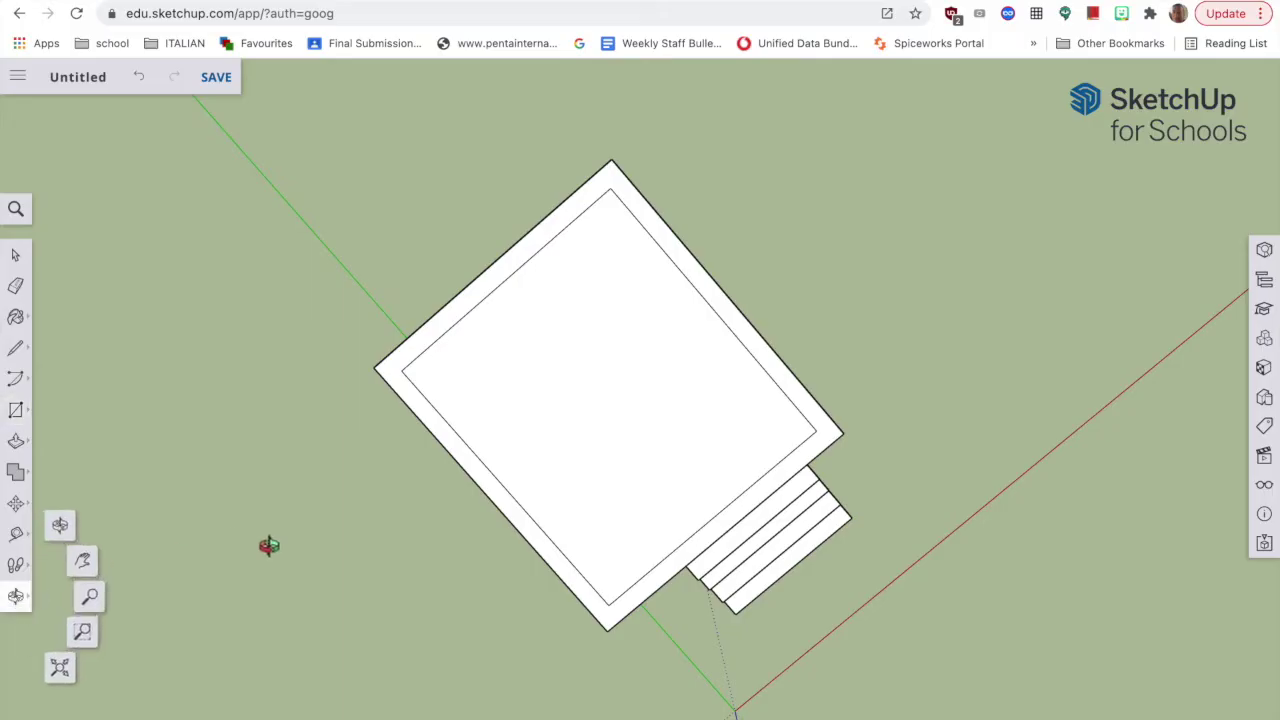
pyautogui.moveTo(266, 543); pyautogui.dragTo(296, 288)
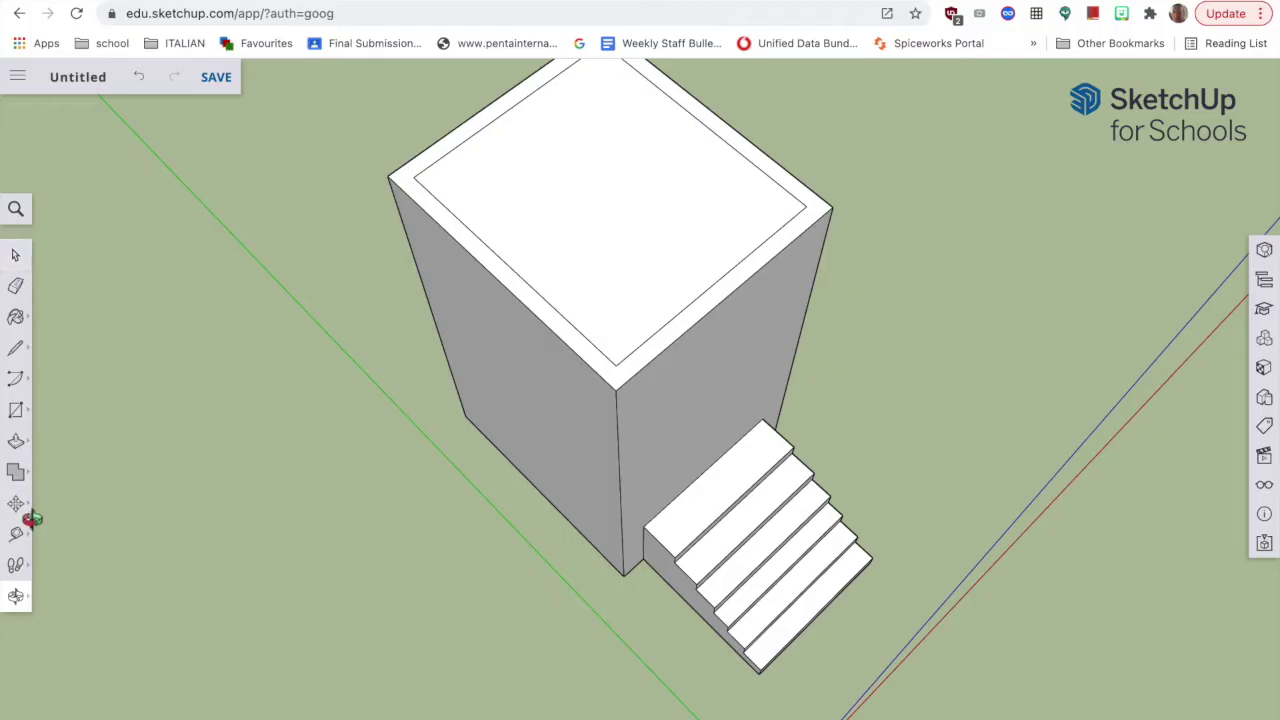
# Push the inner top rectangle deep into the tower, leaving thin walls around the rim
pyautogui.click(16, 441)
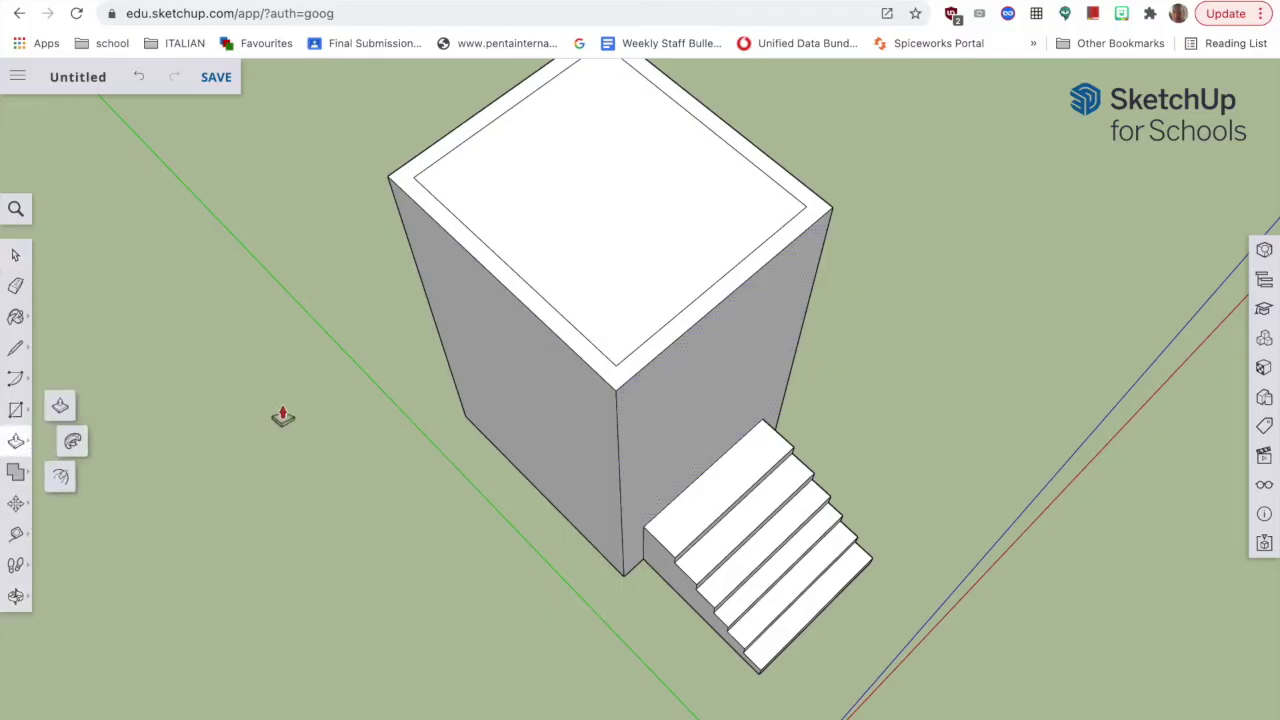
pyautogui.click(64, 404)
pyautogui.moveTo(606, 77); pyautogui.dragTo(617, 340)
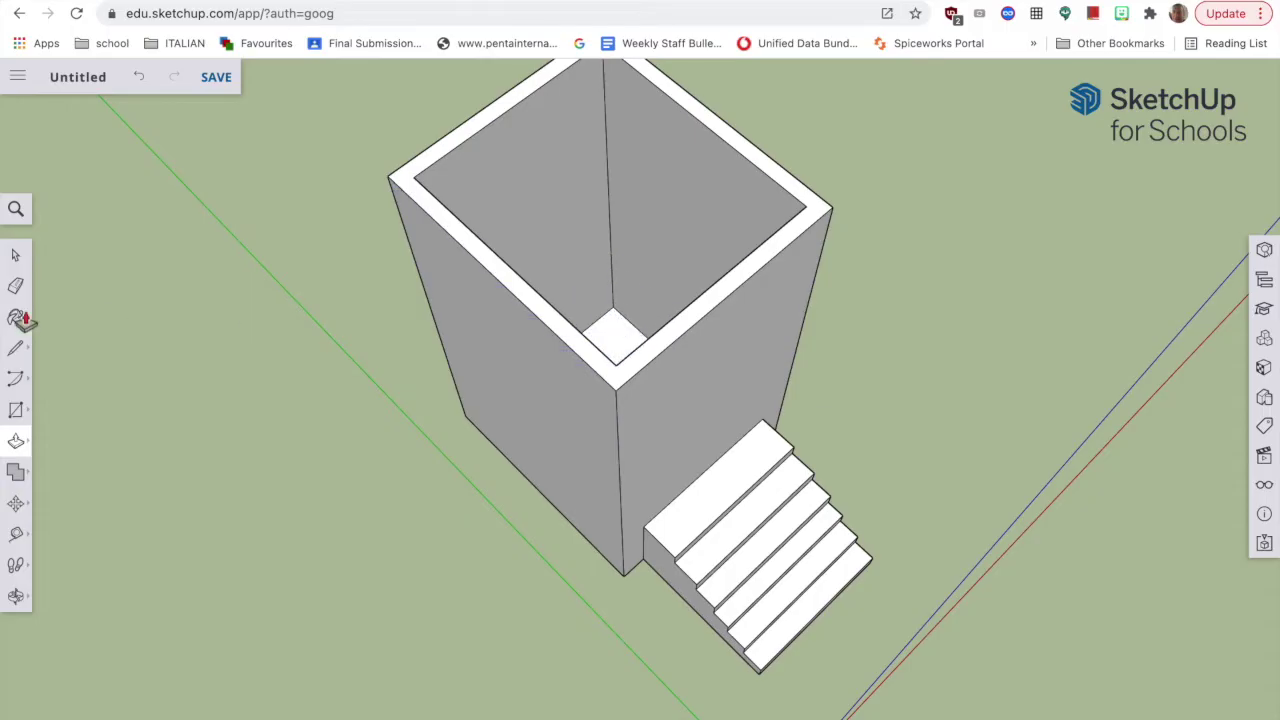
pyautogui.click(16, 255)
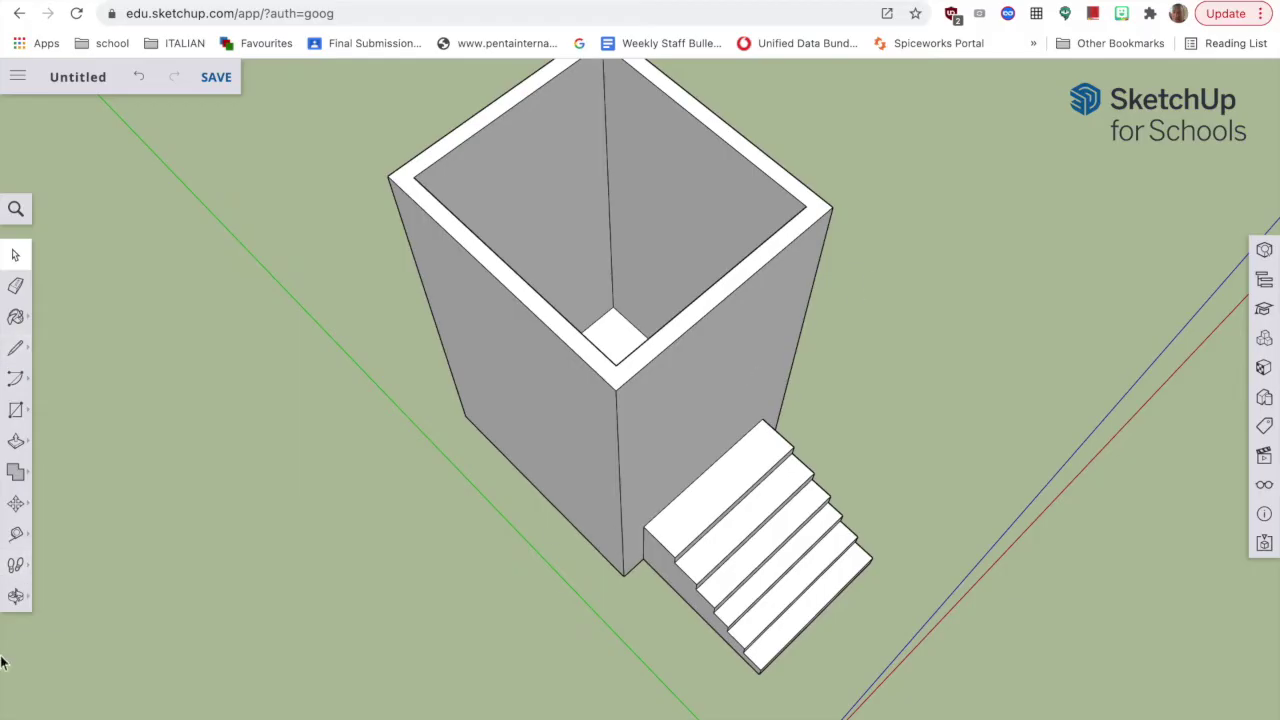
pyautogui.click(16, 596)
# From a front view, draw a door rectangle on the front wall above the top step
pyautogui.moveTo(485, 584); pyautogui.dragTo(511, 486)
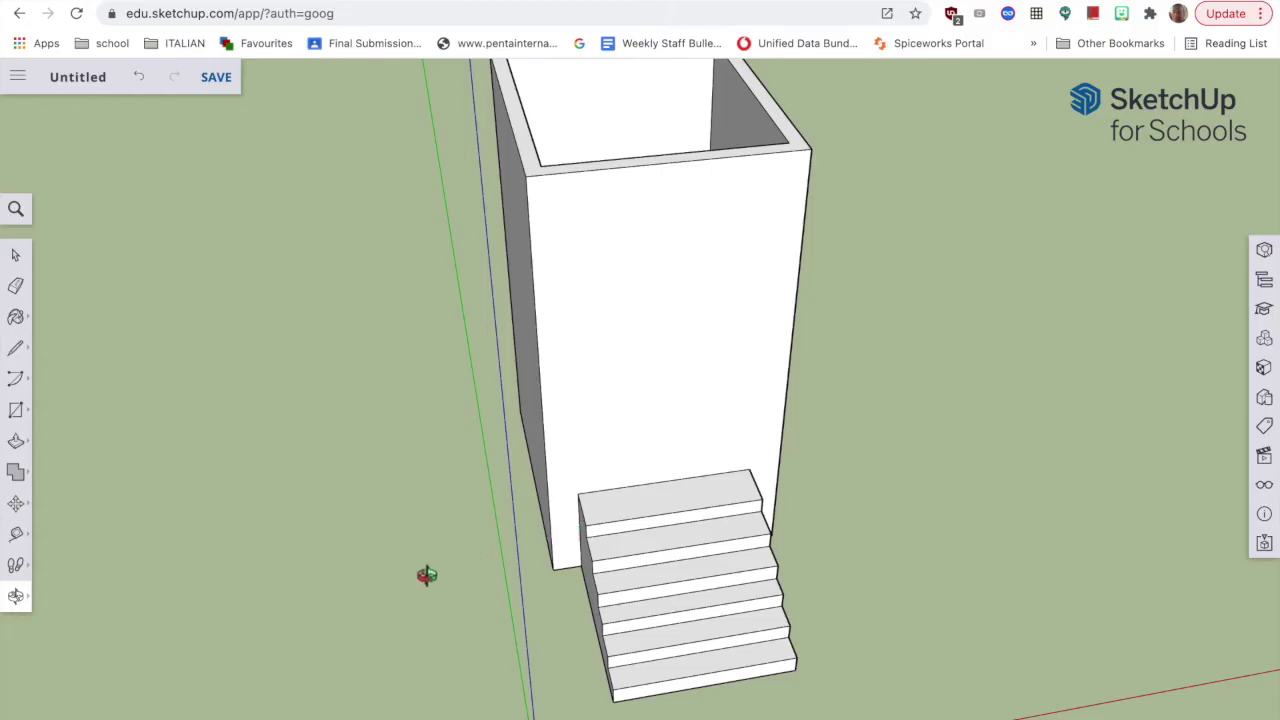
pyautogui.moveTo(427, 575); pyautogui.dragTo(293, 505)
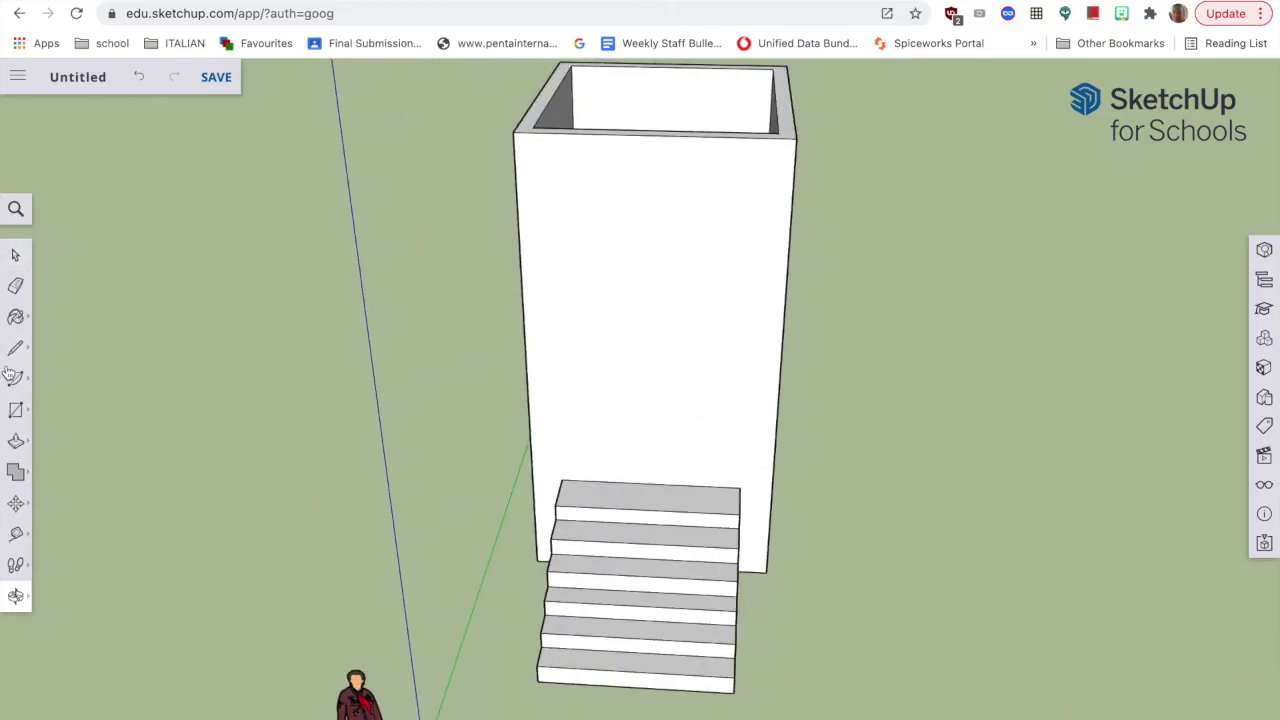
pyautogui.moveTo(660, 476); pyautogui.dragTo(702, 293)
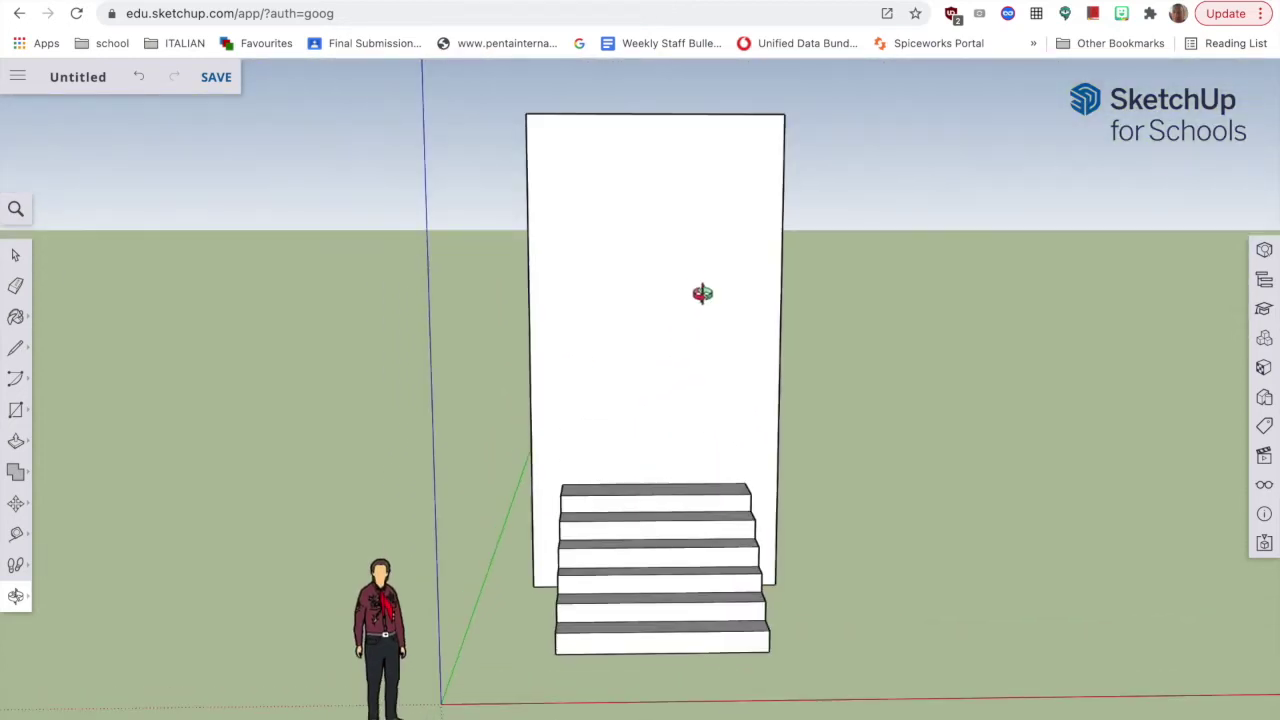
pyautogui.click(16, 410)
pyautogui.click(60, 345)
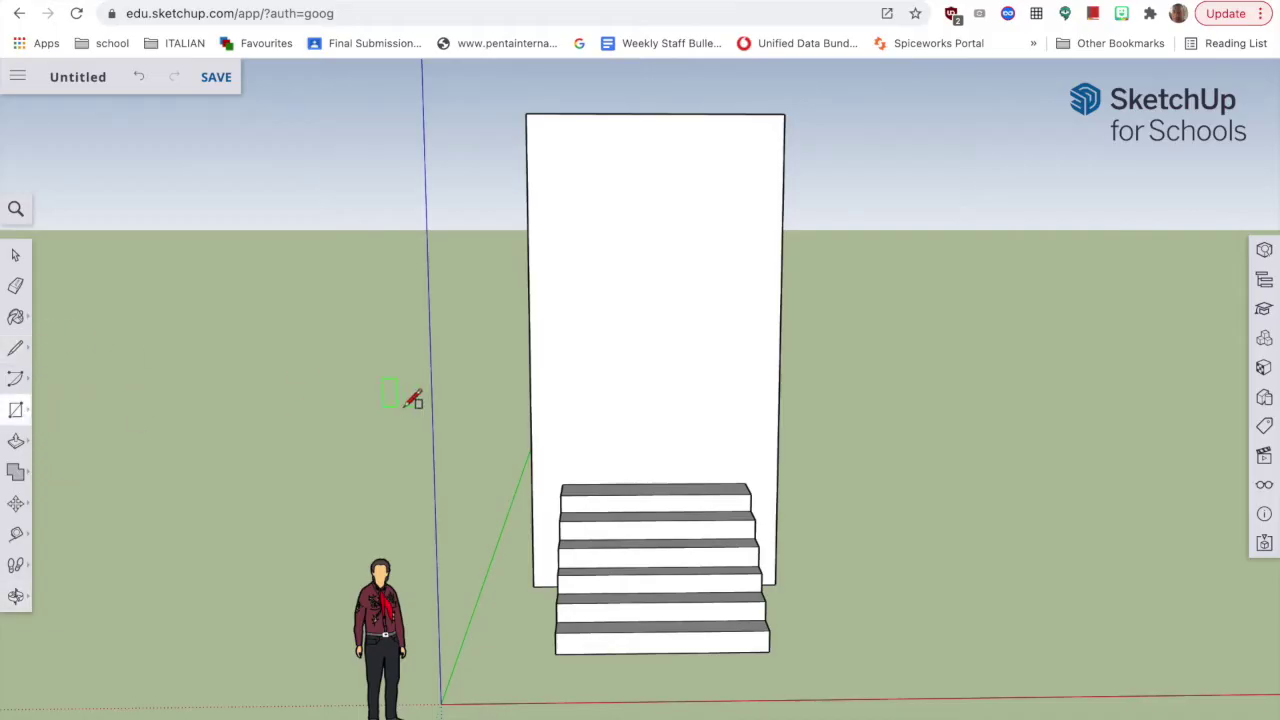
pyautogui.click(563, 483)
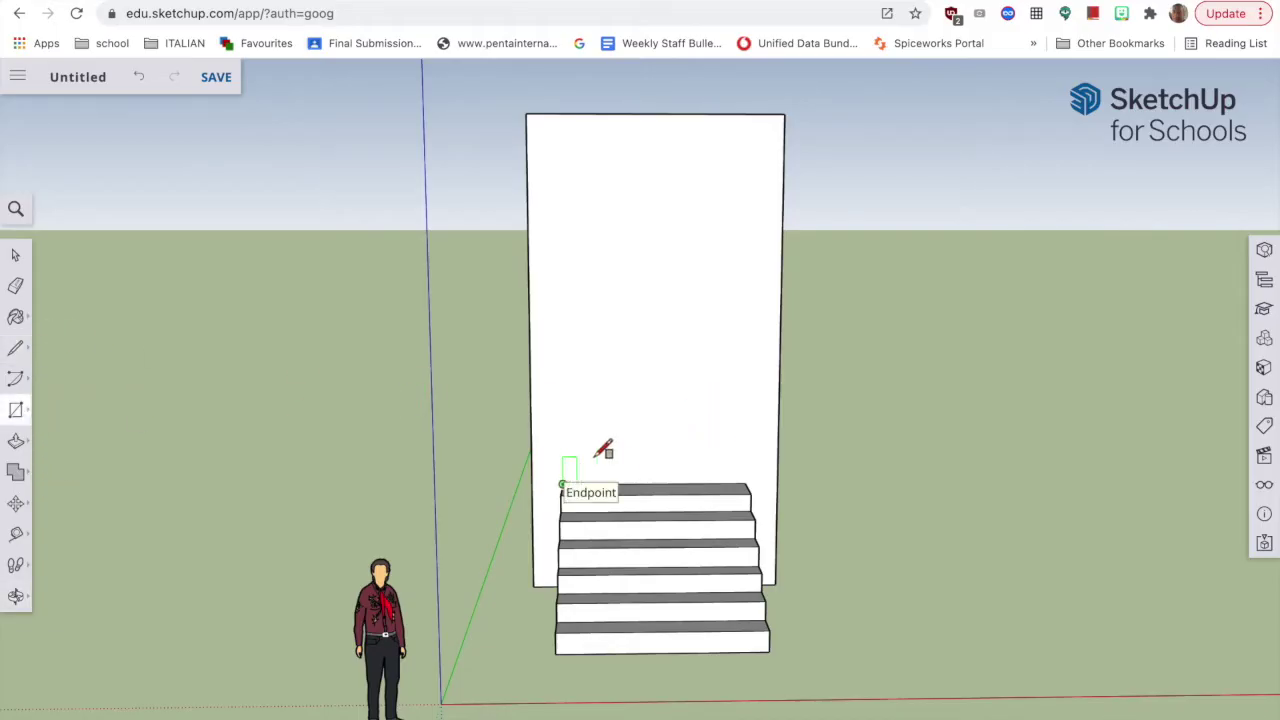
pyautogui.click(746, 333)
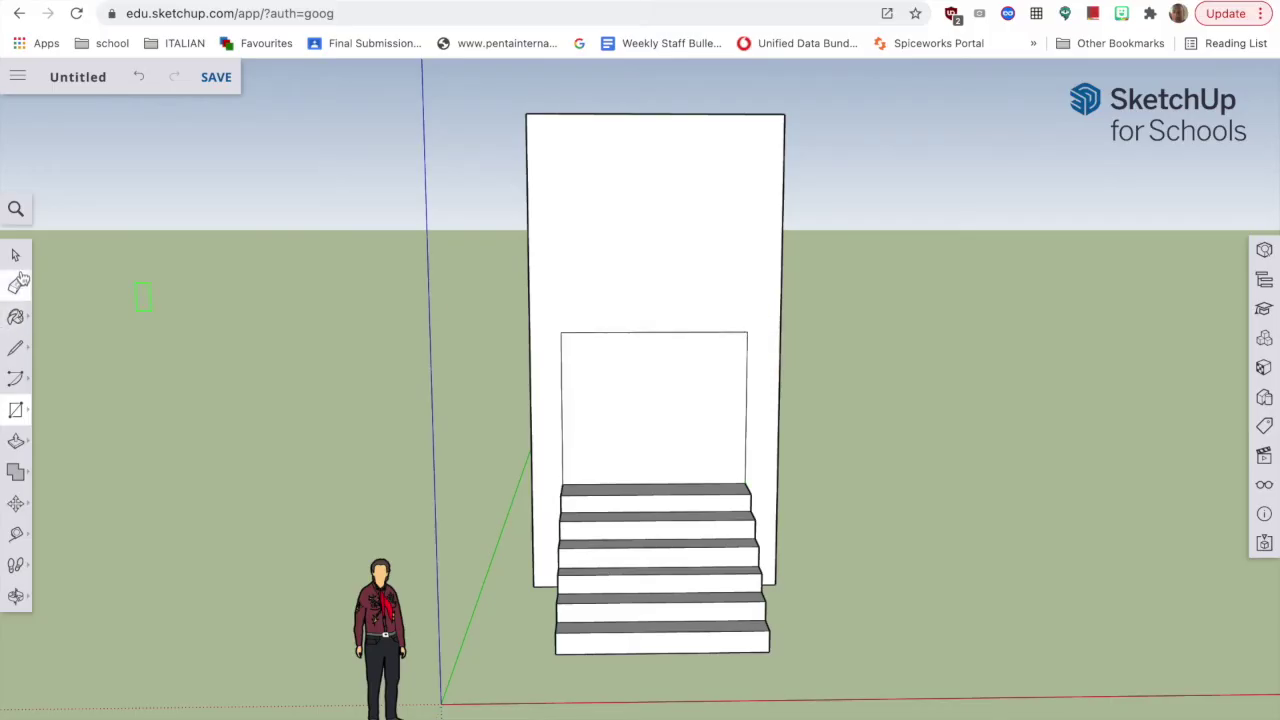
pyautogui.click(16, 256)
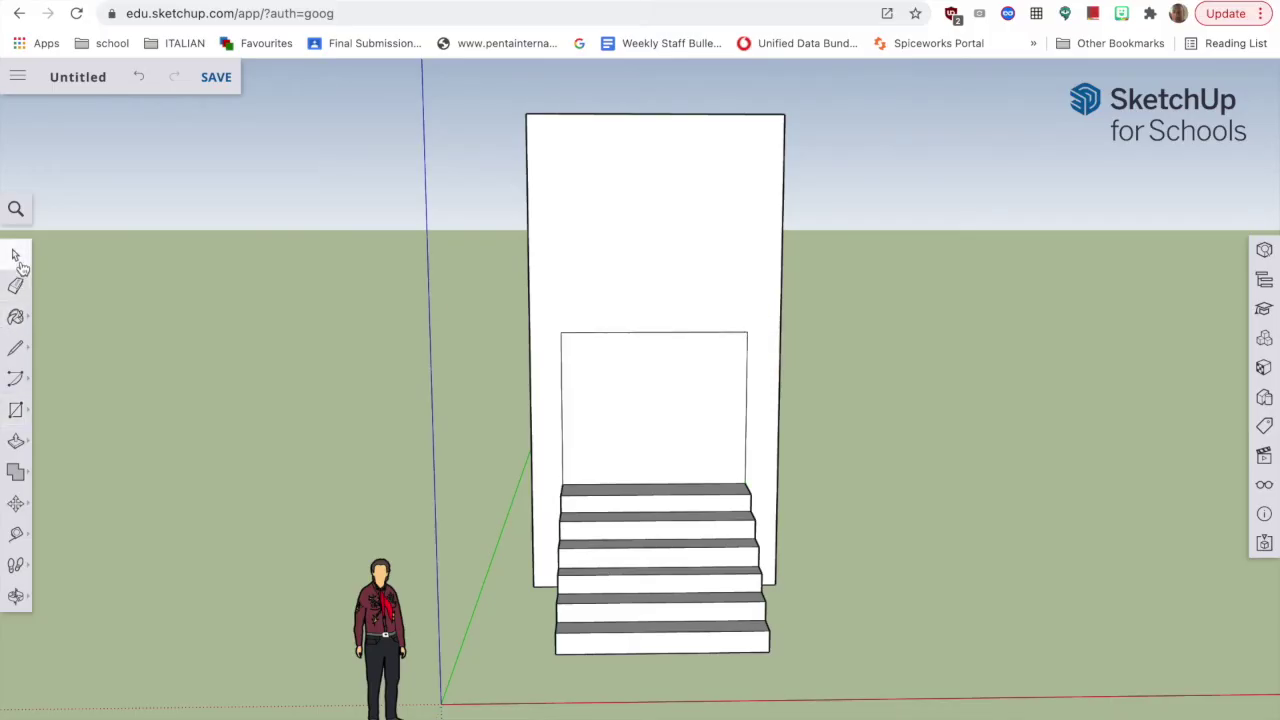
# Push the door rectangle into the wall to open a doorway, then orbit to check it
pyautogui.click(16, 441)
pyautogui.click(618, 432)
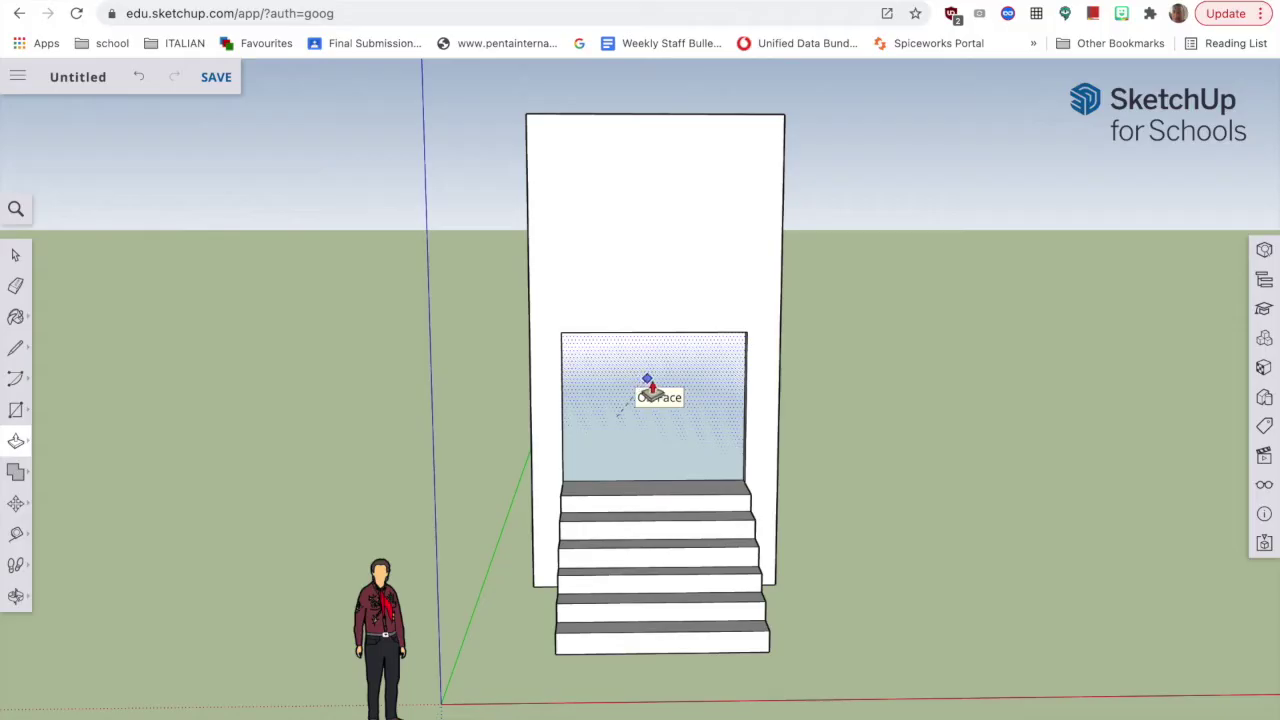
pyautogui.click(652, 388)
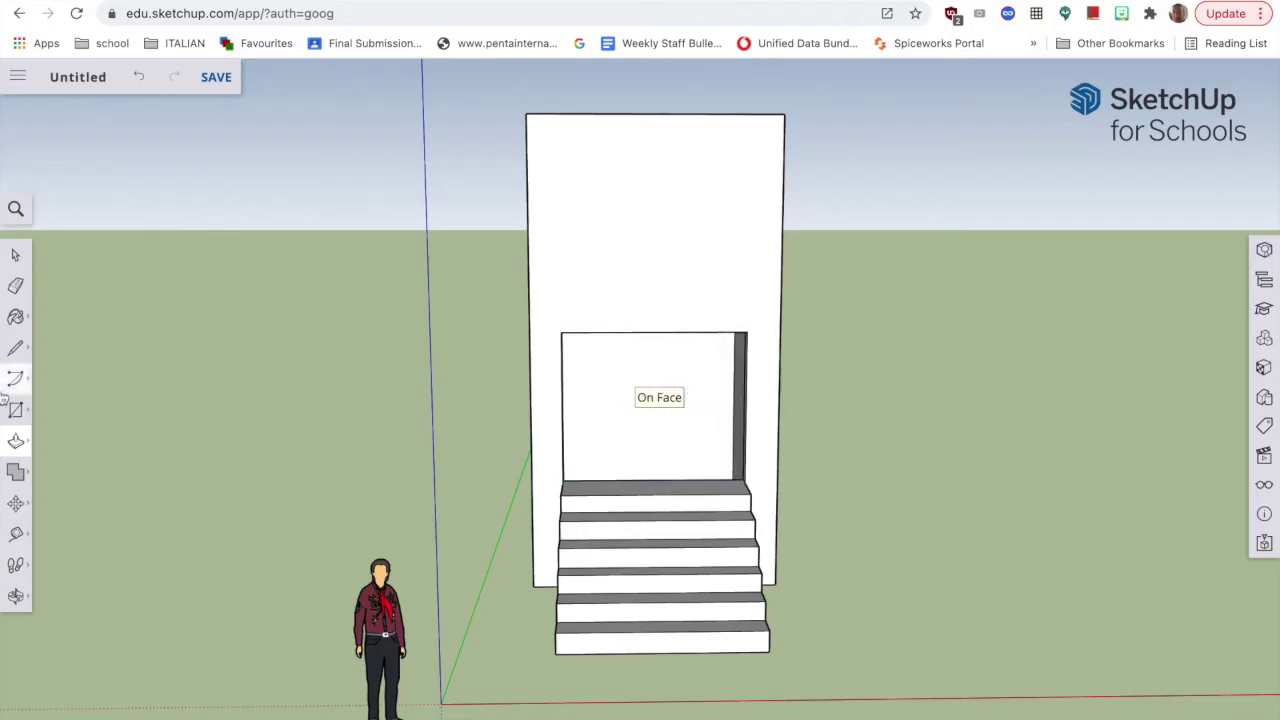
pyautogui.click(16, 596)
pyautogui.moveTo(597, 234); pyautogui.dragTo(863, 527)
pyautogui.moveTo(645, 521); pyautogui.dragTo(680, 363)
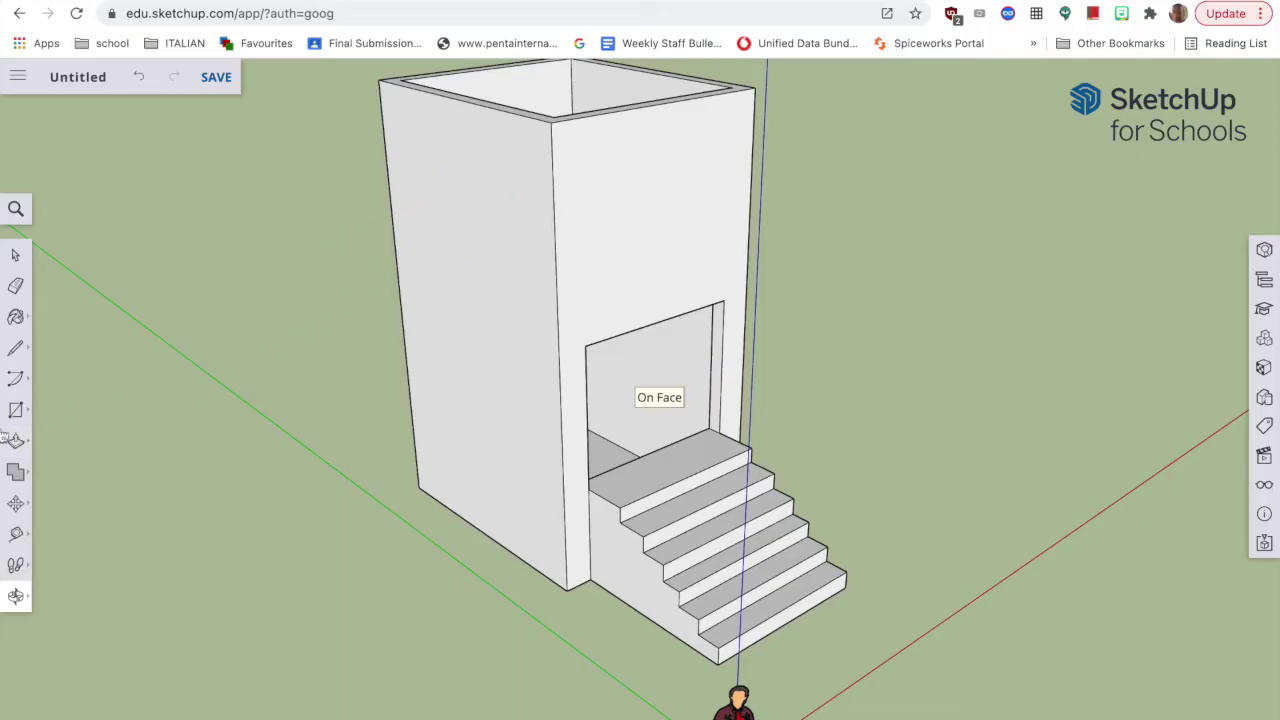
# Draw a tall narrow slot rectangle on the tower's left face and select its edges
pyautogui.click(15, 409)
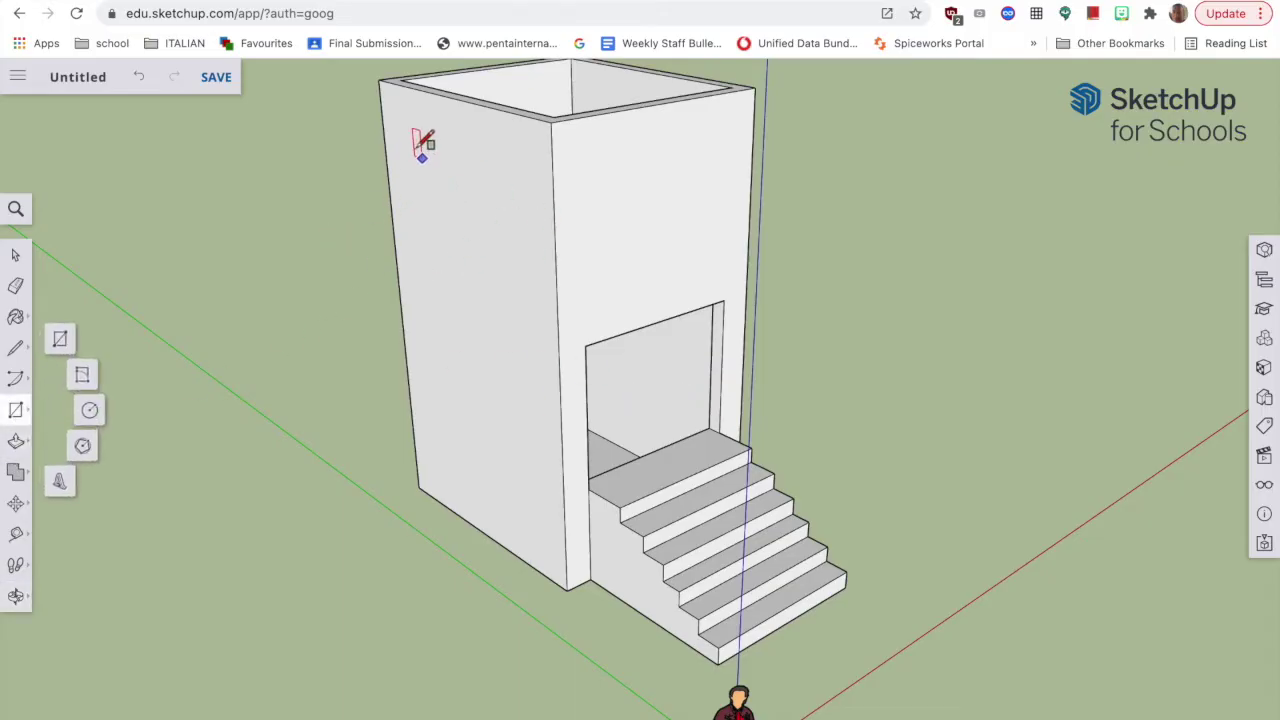
pyautogui.click(404, 131)
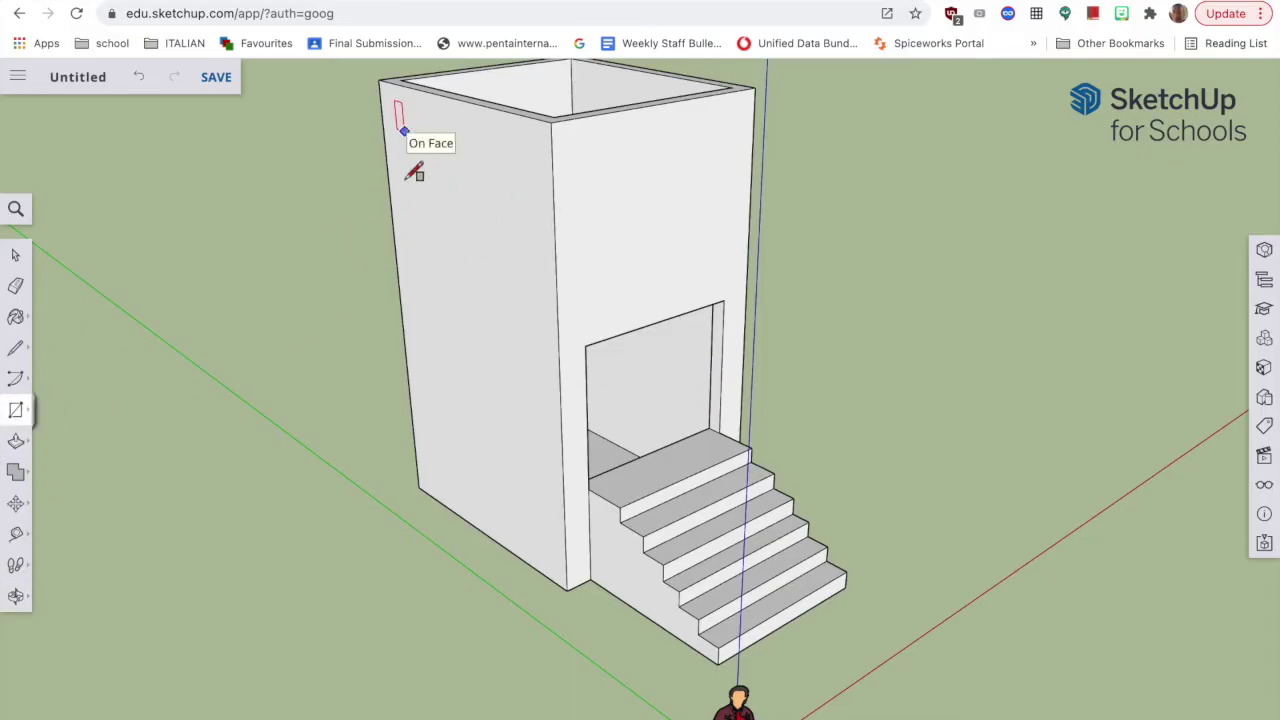
pyautogui.click(450, 435)
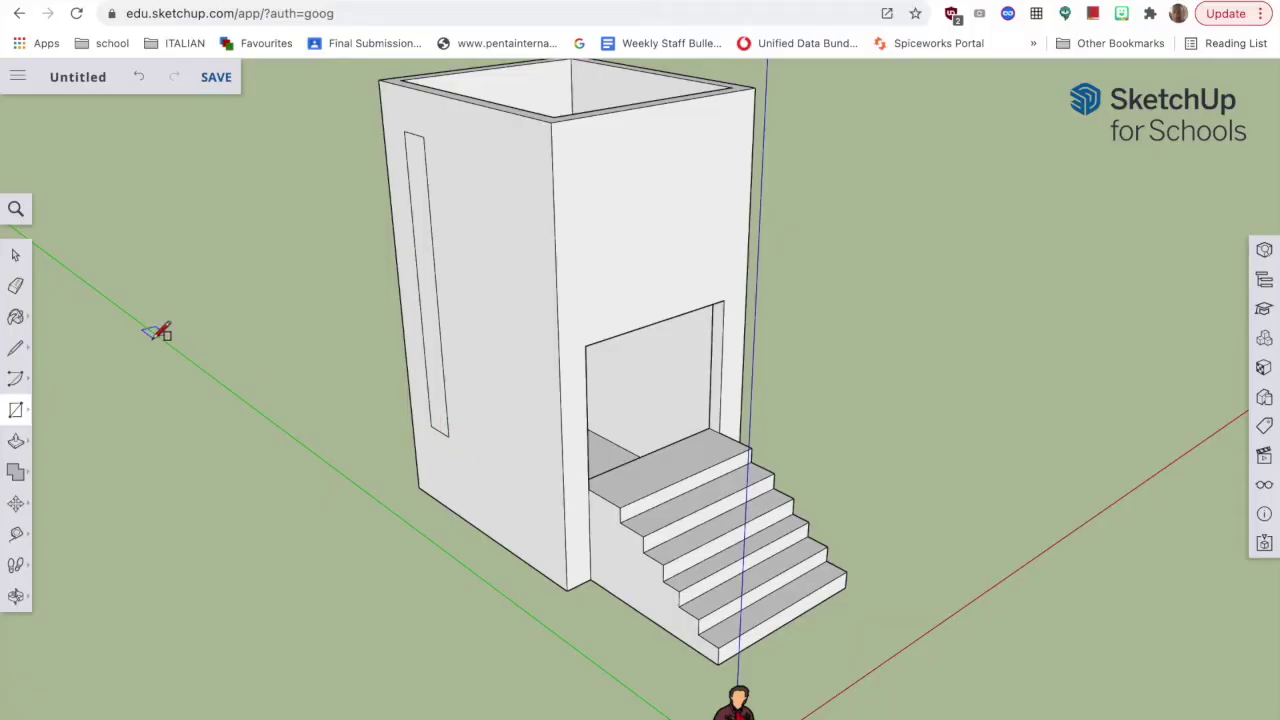
pyautogui.click(17, 258)
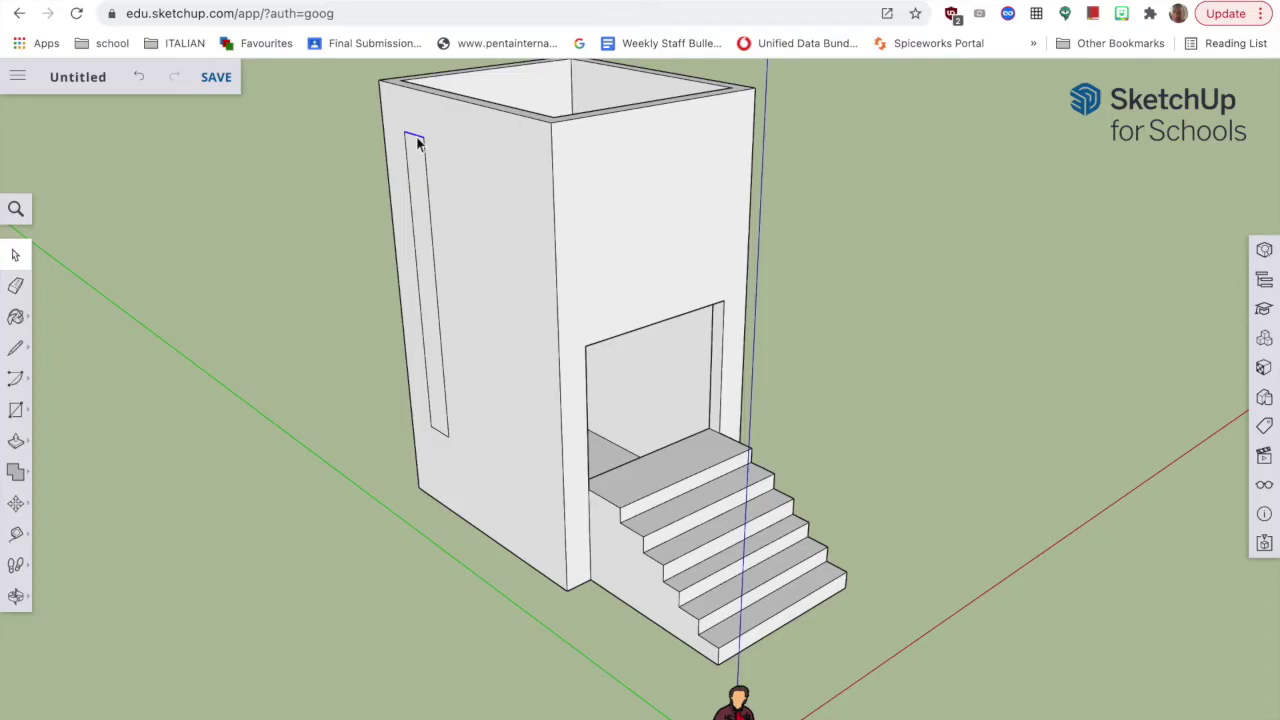
pyautogui.click(409, 167)
pyautogui.keyDown('shift'); pyautogui.click(428, 182); pyautogui.keyUp('shift')
pyautogui.keyDown('shift'); pyautogui.click(448, 434); pyautogui.keyUp('shift')
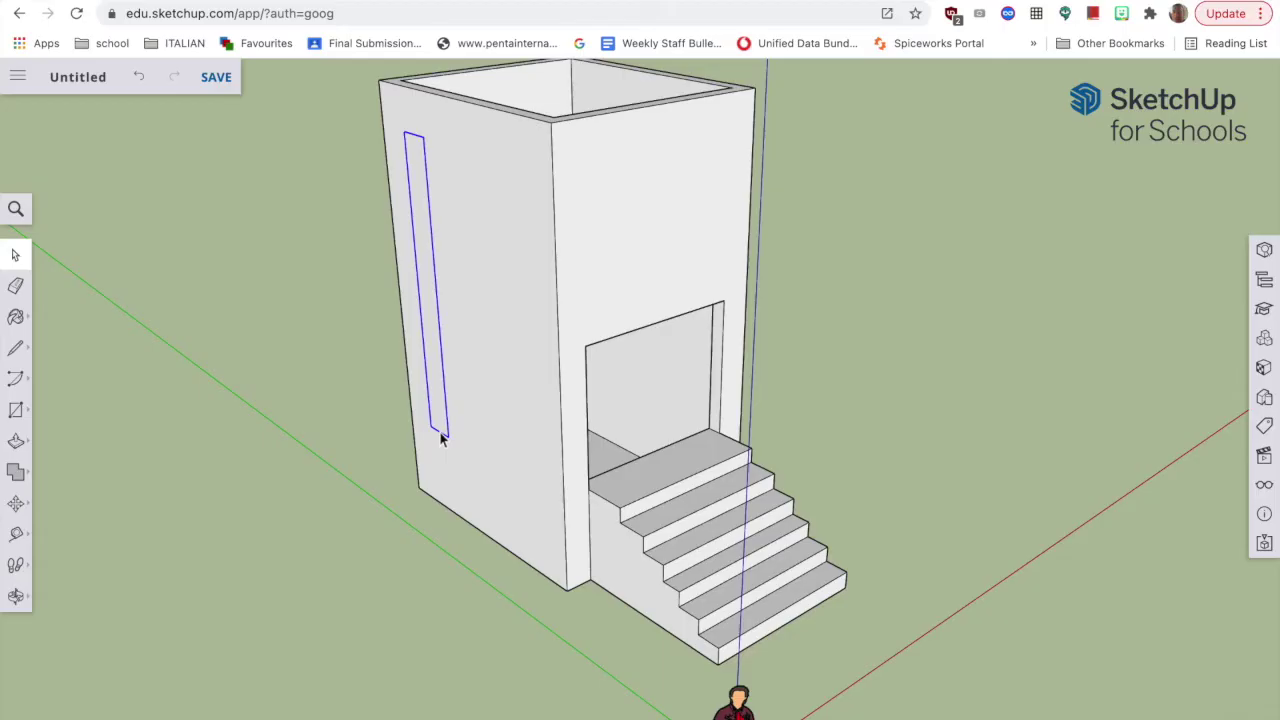
# Copy the slot outline twice to the right with Move and Ctrl, making three slots
pyautogui.press('m')
pyautogui.click(448, 434)
pyautogui.press('ctrl')
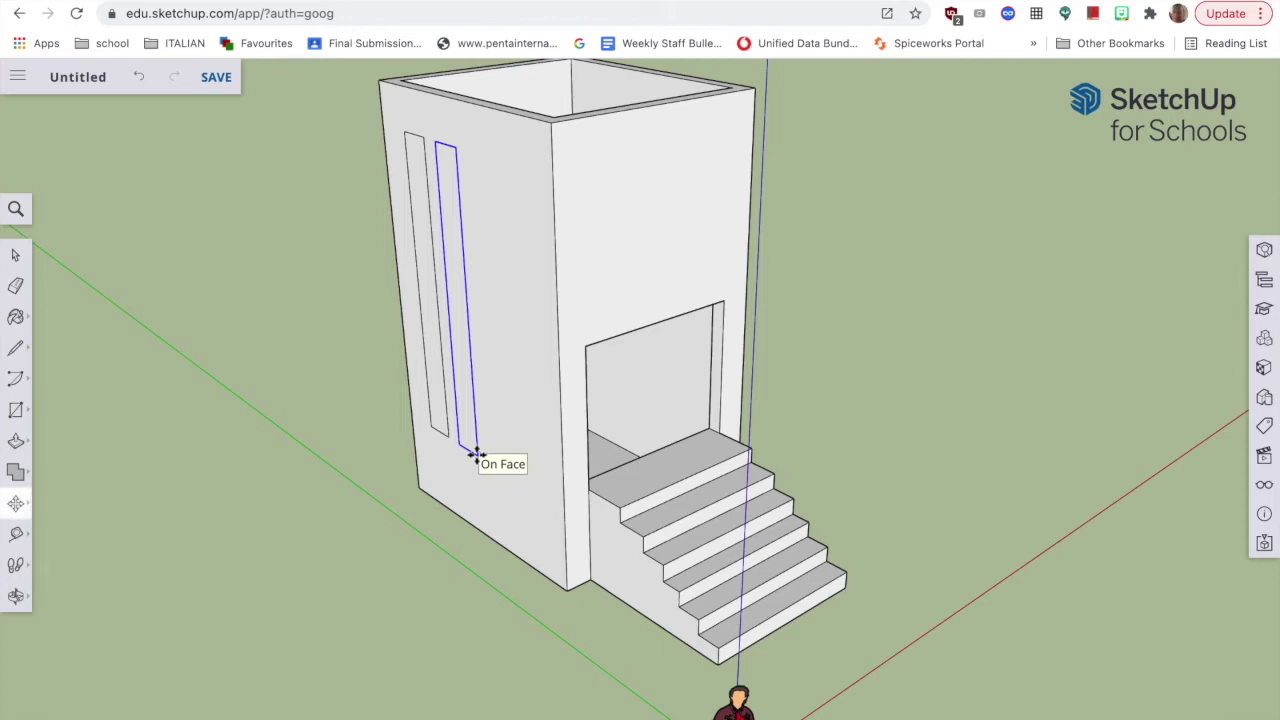
pyautogui.click(477, 455)
pyautogui.click(480, 454)
pyautogui.press('ctrl')
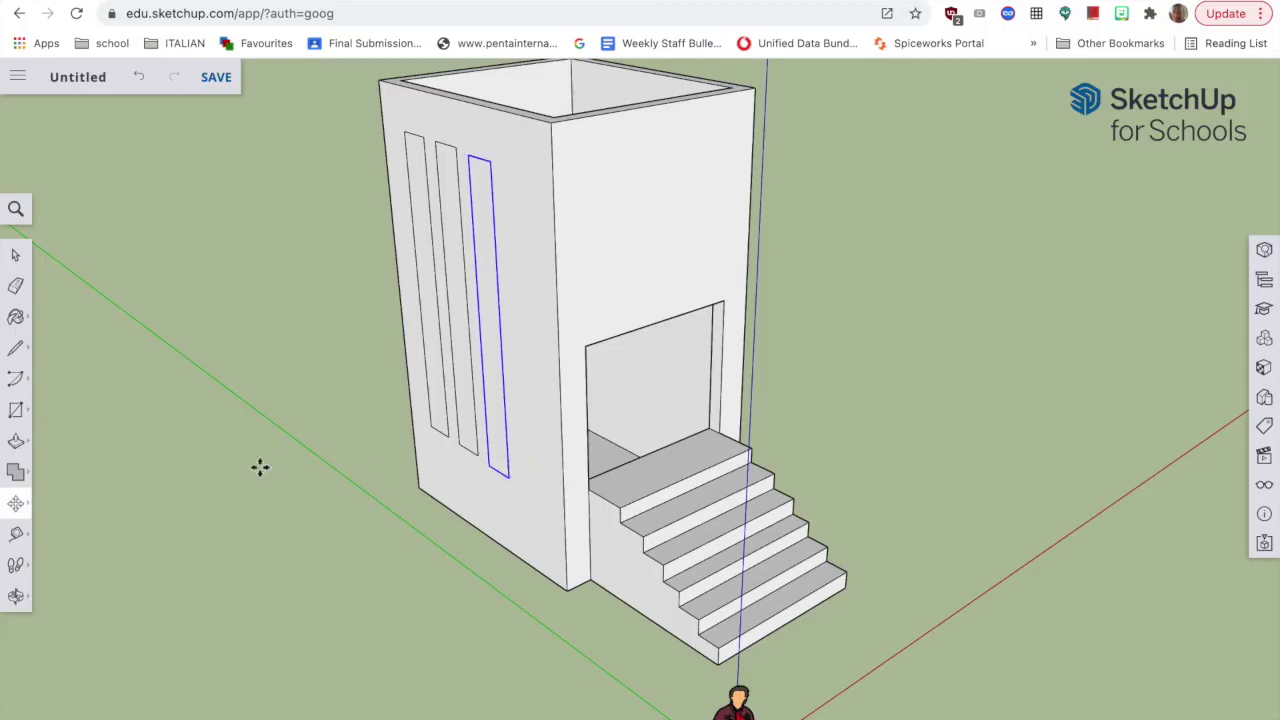
pyautogui.press('space')
pyautogui.click(192, 271)
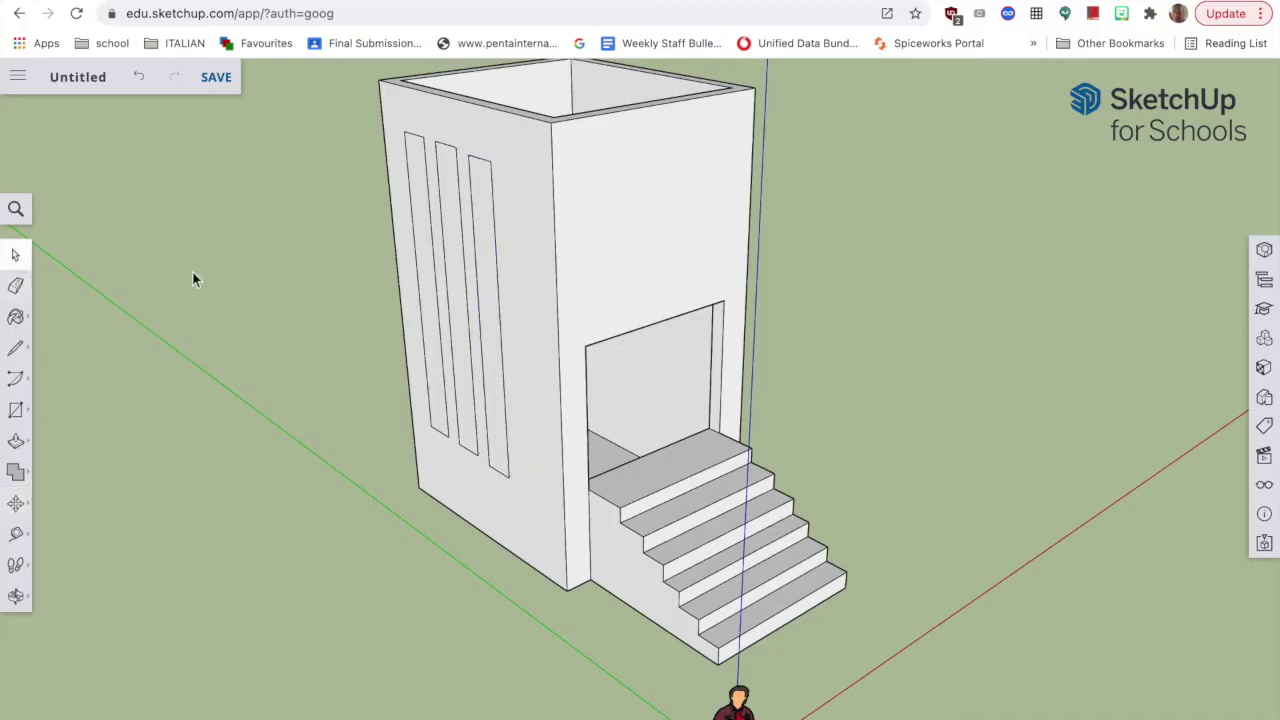
# Push the left slot into the wall, then repeat the same depth on the middle and right slots
pyautogui.press('o')
pyautogui.moveTo(323, 410); pyautogui.dragTo(660, 349)
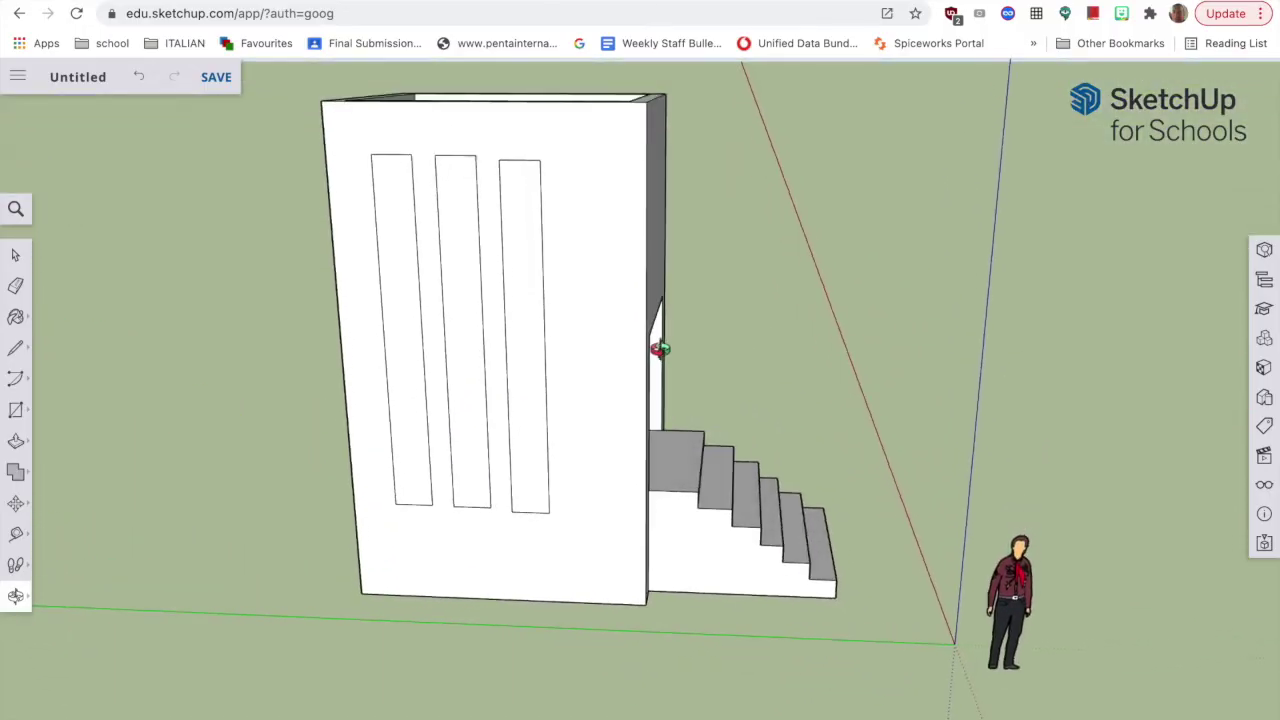
pyautogui.click(16, 446)
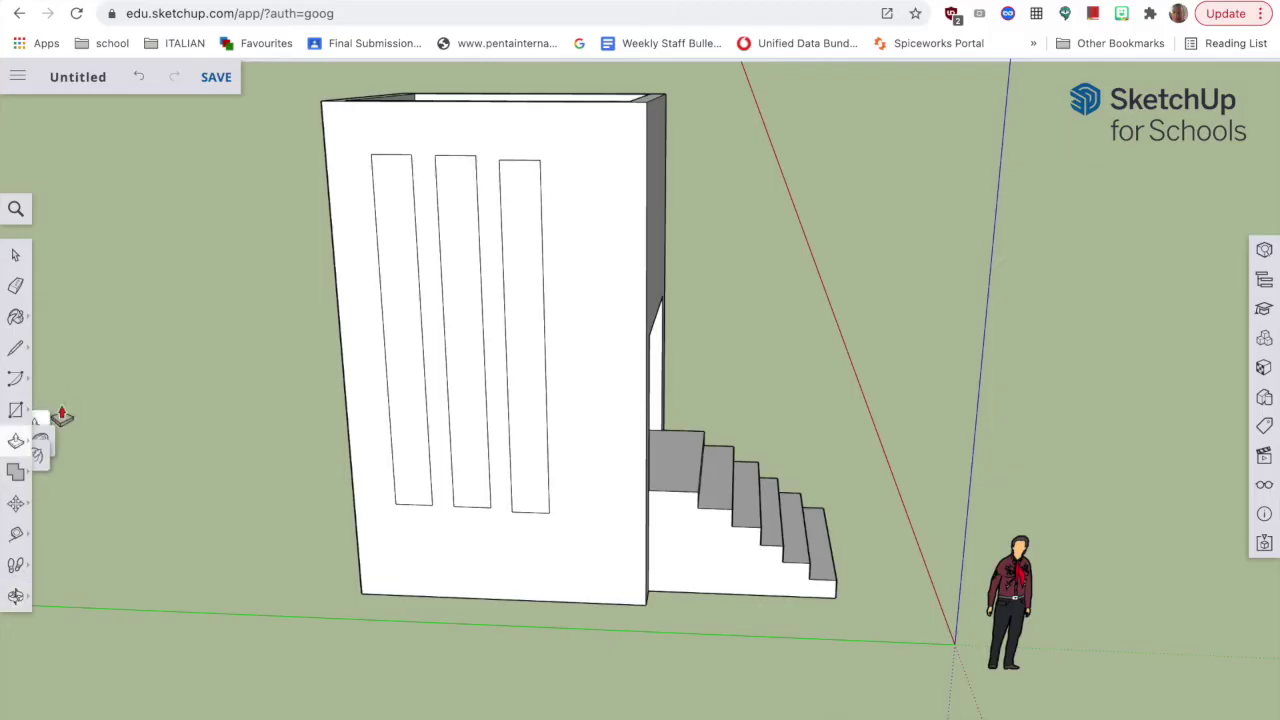
pyautogui.click(414, 480)
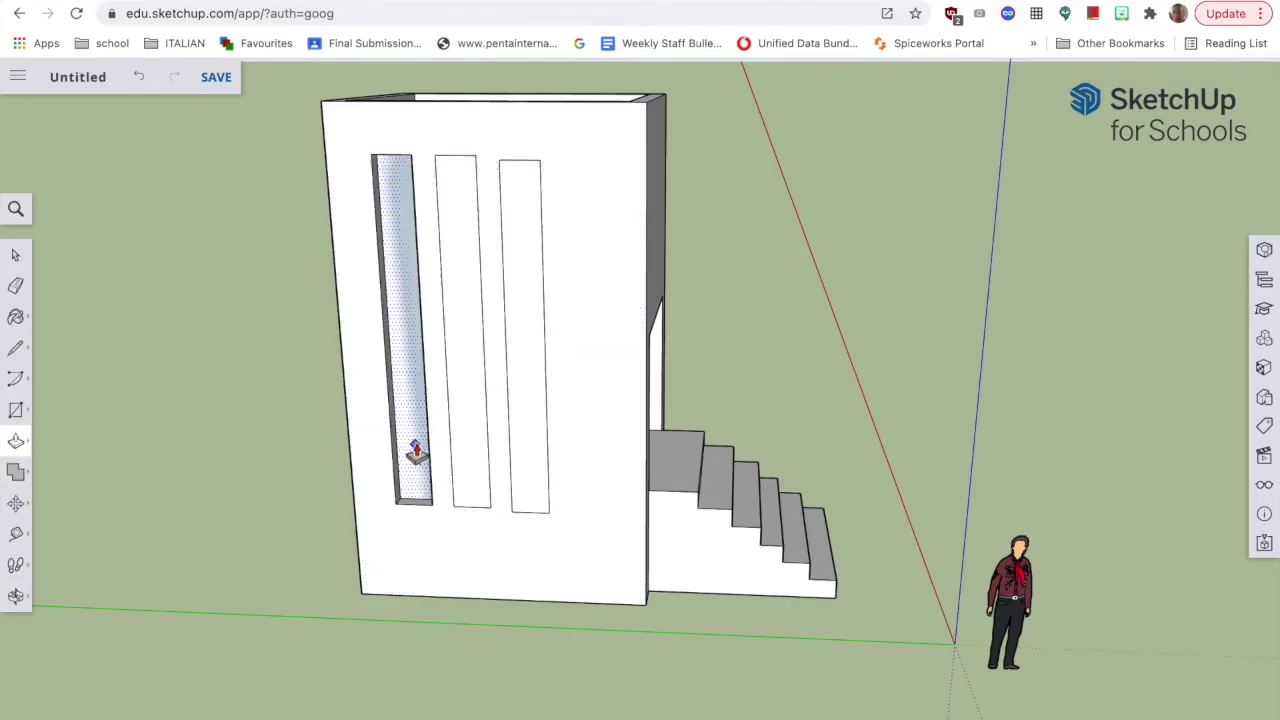
pyautogui.click(420, 452)
pyautogui.doubleClick(471, 480)
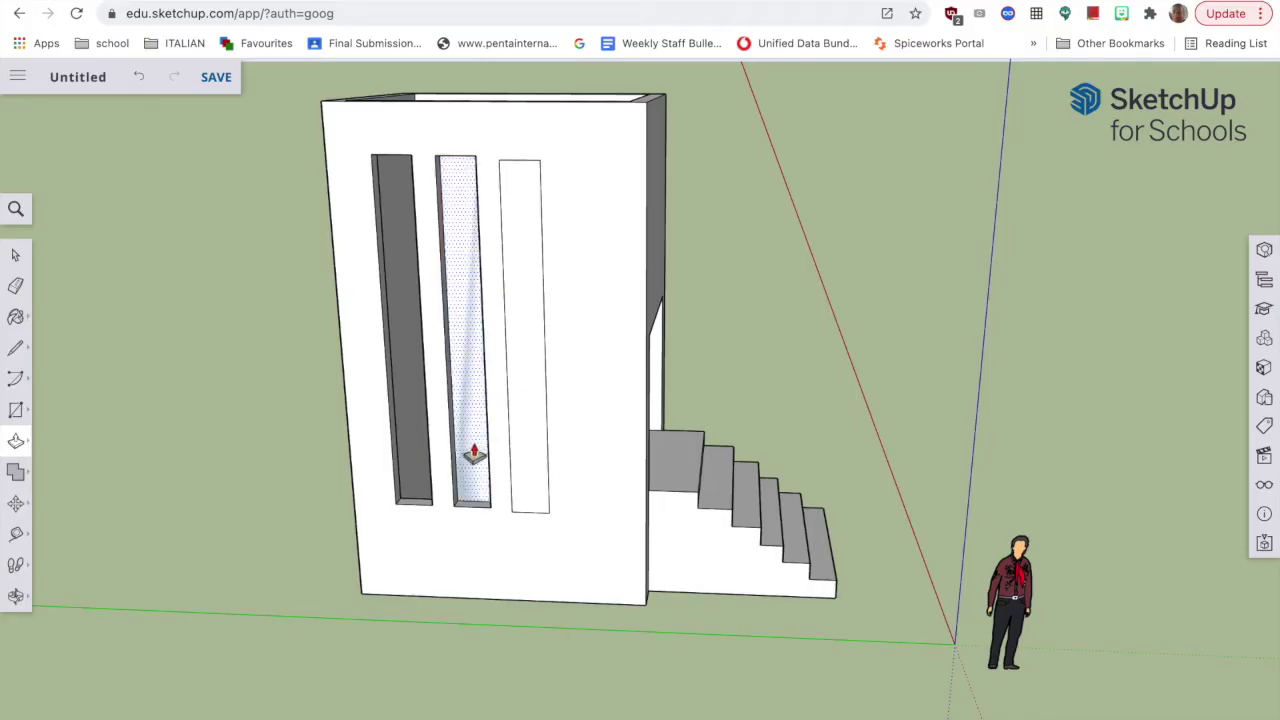
pyautogui.doubleClick(530, 445)
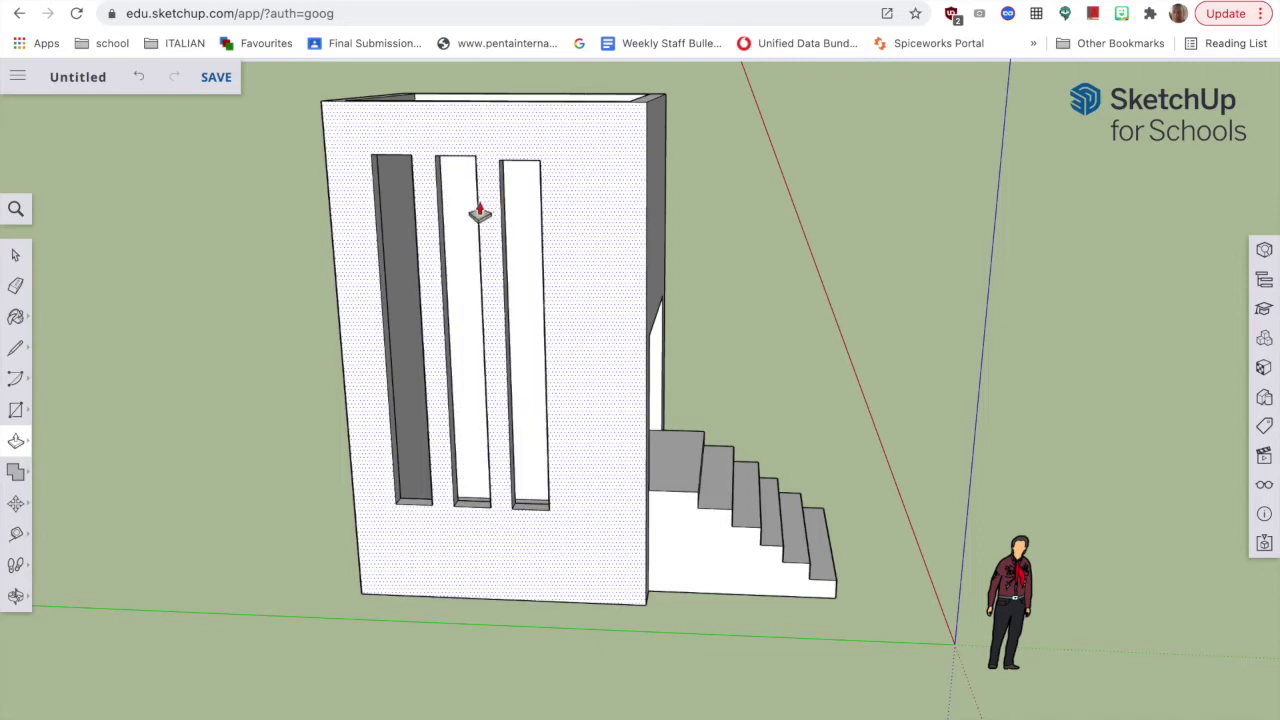
# Orbit to eye level and then overhead to inspect the three window openings
pyautogui.click(16, 596)
pyautogui.moveTo(408, 449); pyautogui.dragTo(455, 203)
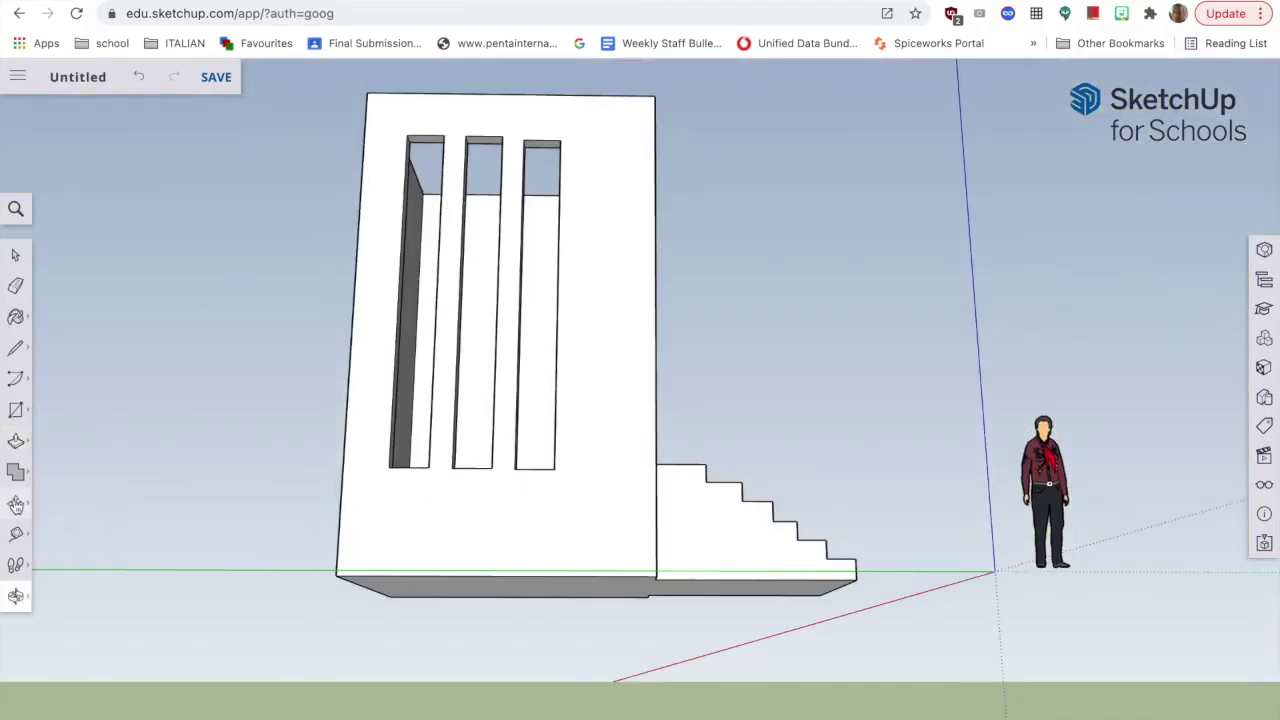
pyautogui.click(16, 441)
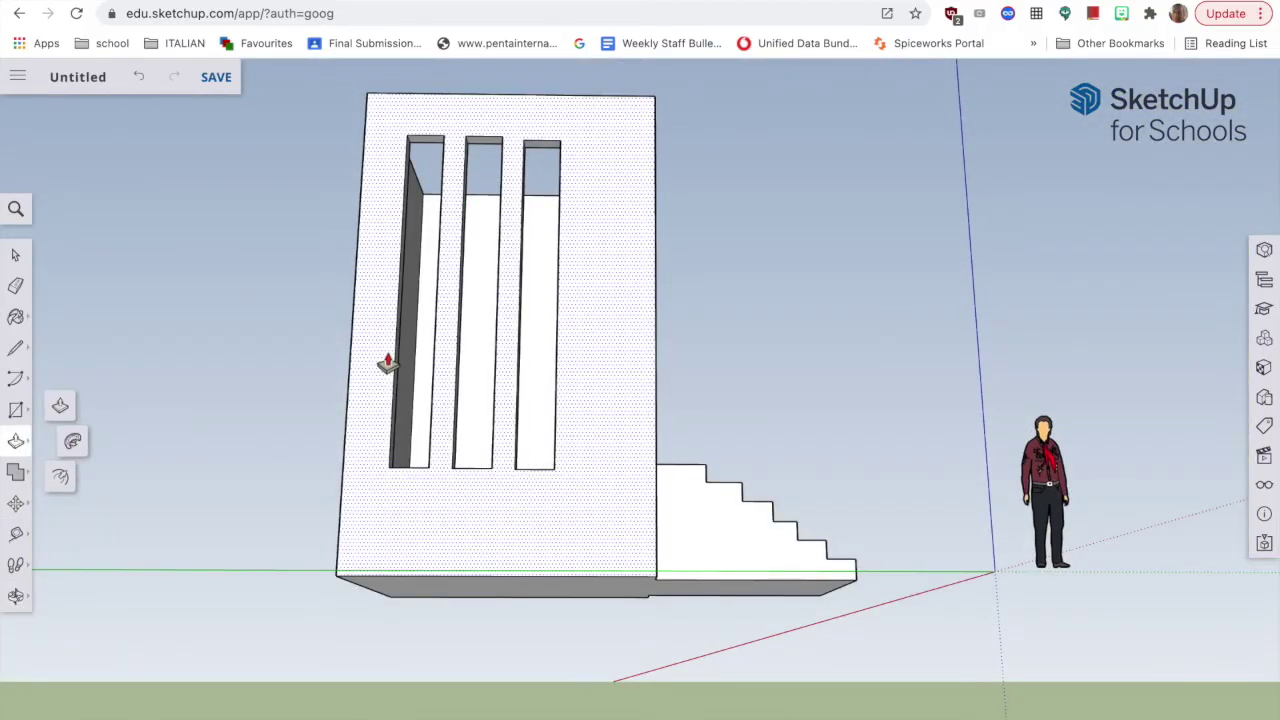
pyautogui.click(60, 405)
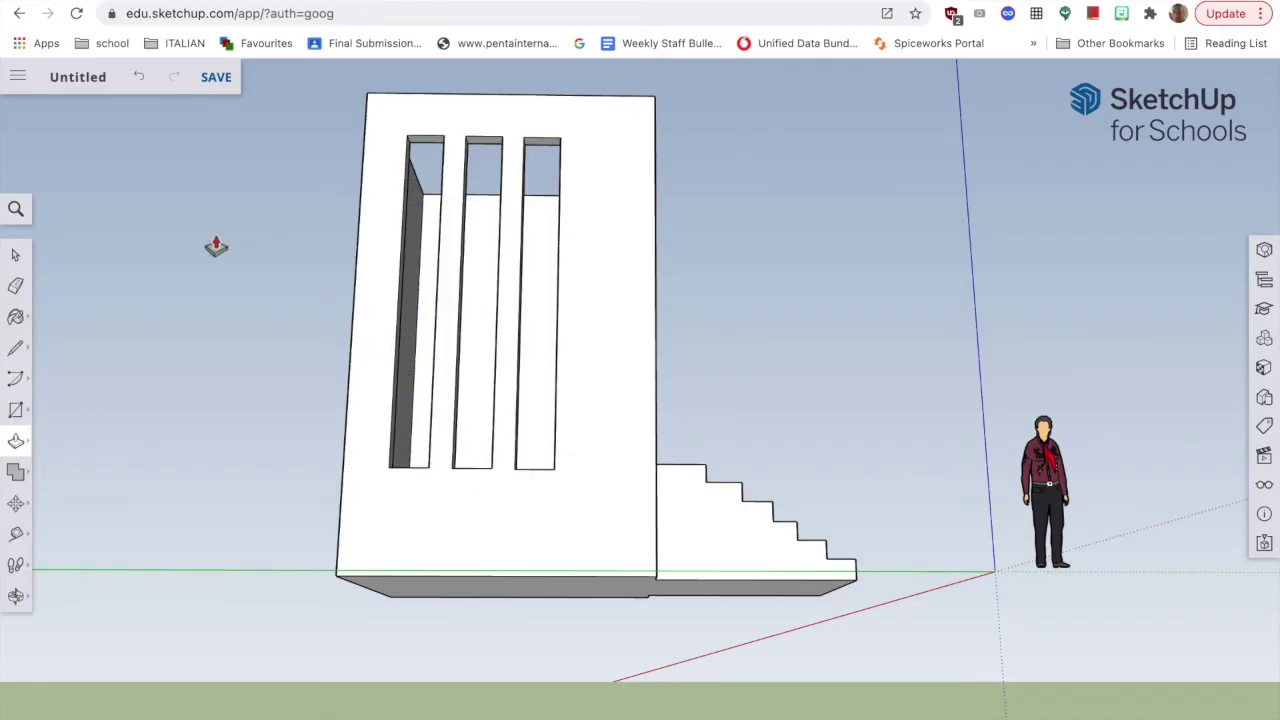
pyautogui.click(16, 596)
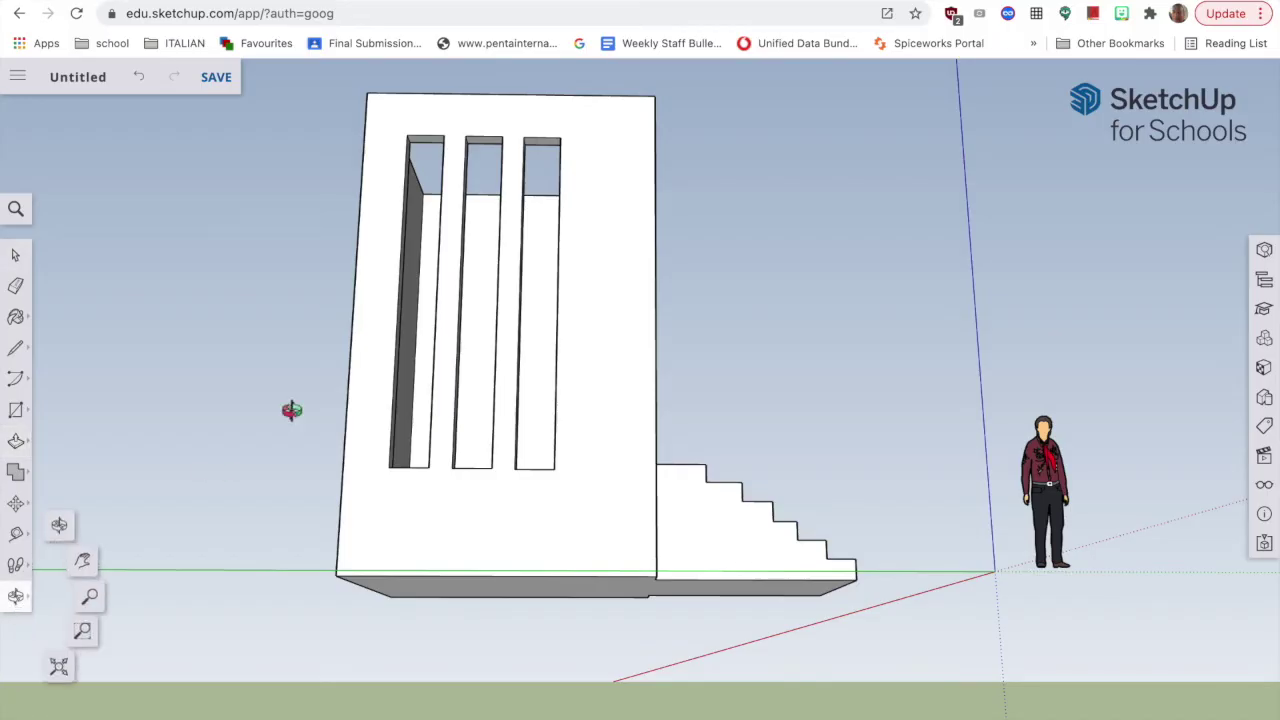
pyautogui.moveTo(480, 314); pyautogui.dragTo(537, 460)
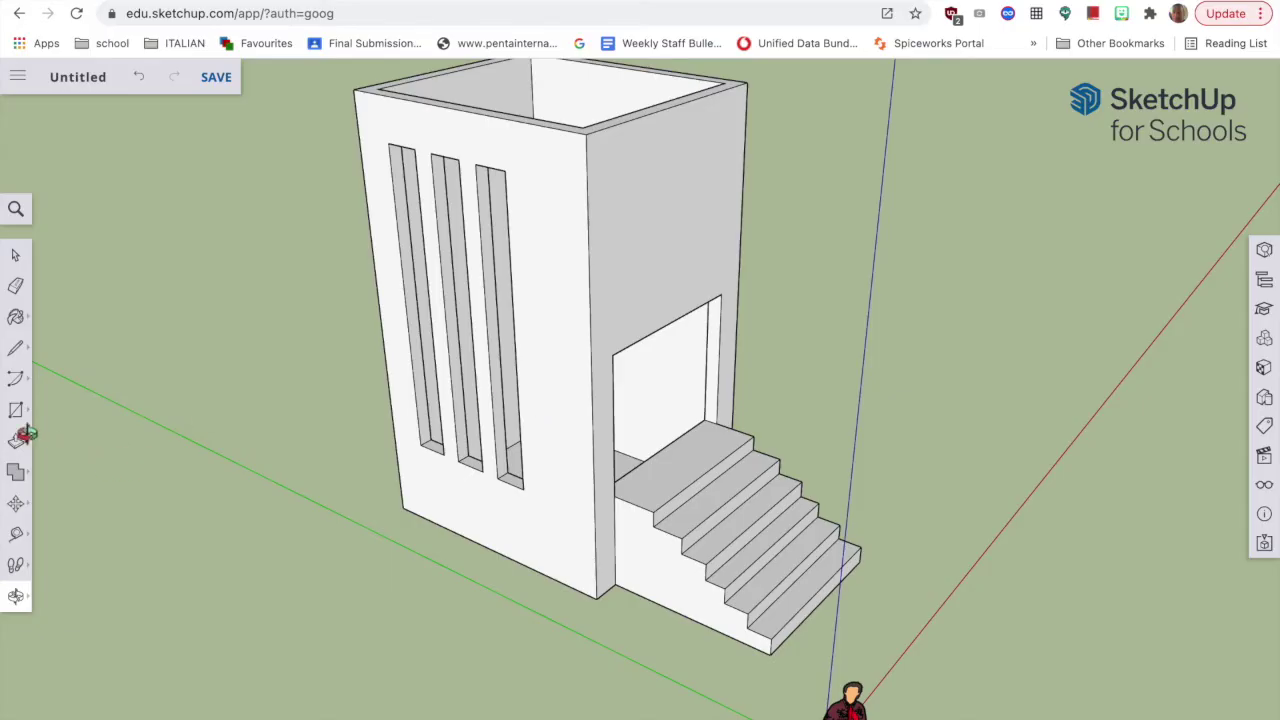
# Draw a rectangle from the left slot's top-left to bottom corner and select the new face
pyautogui.click(16, 417)
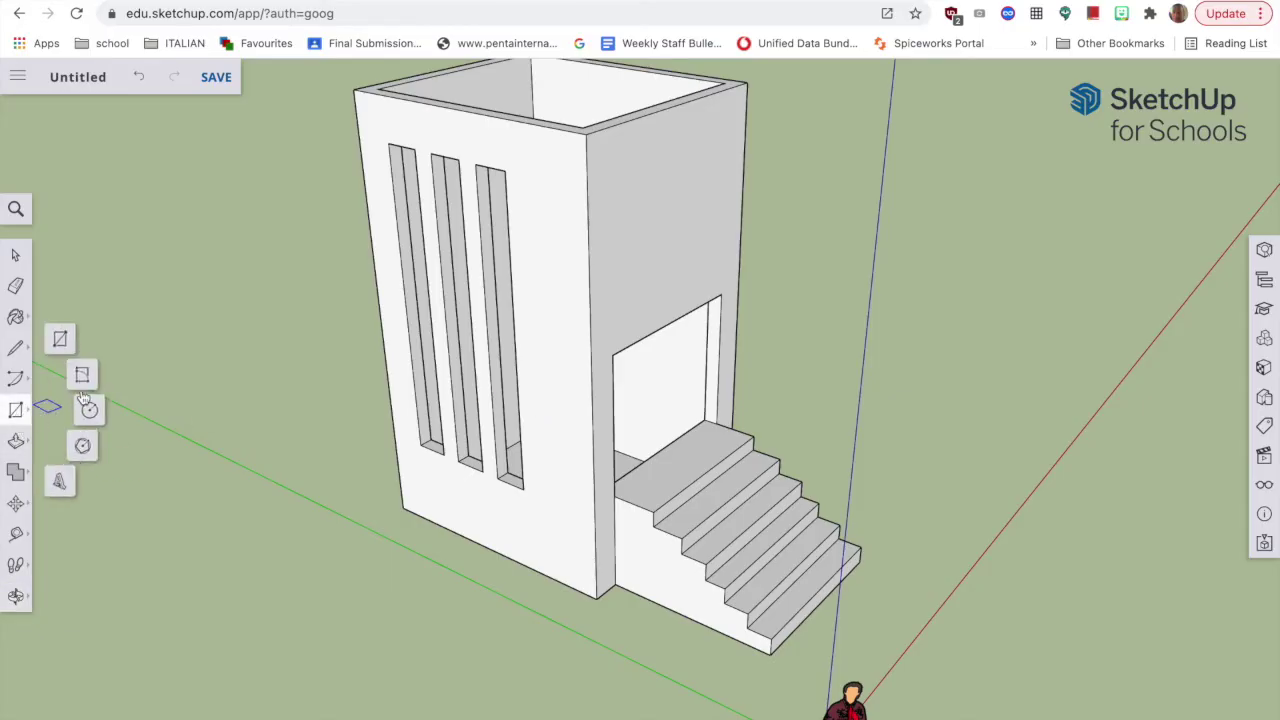
pyautogui.click(60, 339)
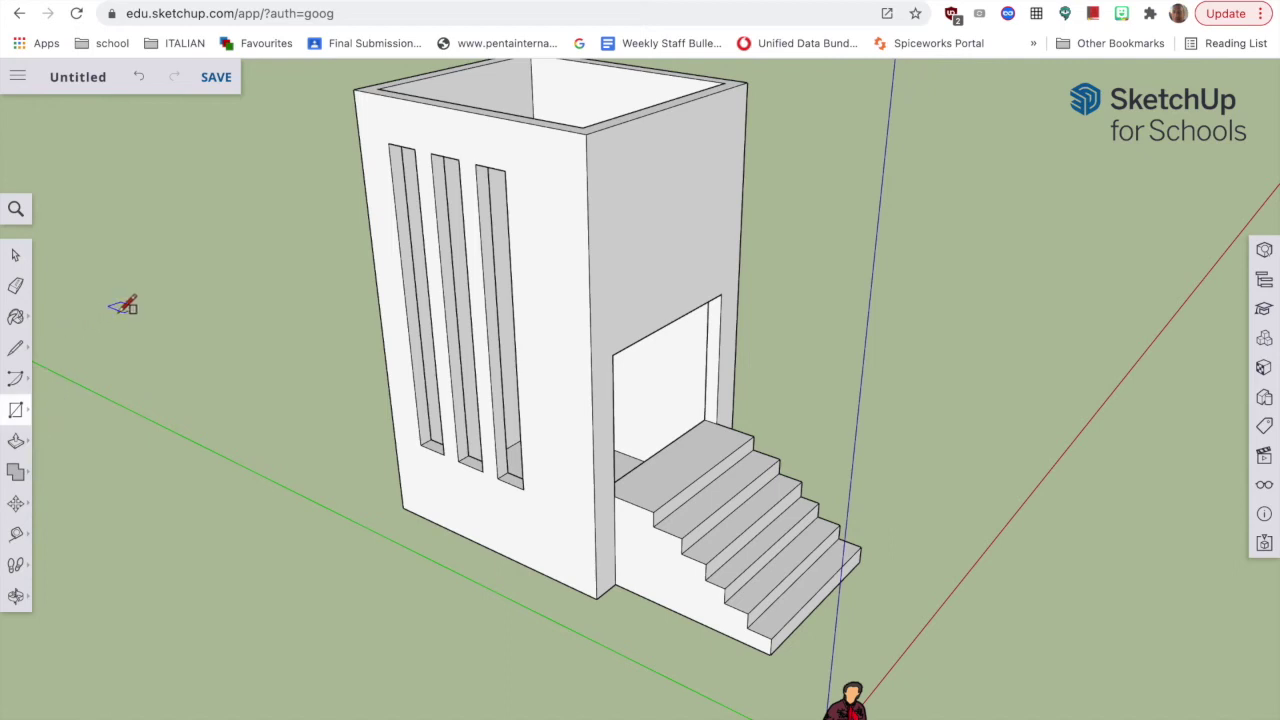
pyautogui.click(388, 143)
pyautogui.click(445, 452)
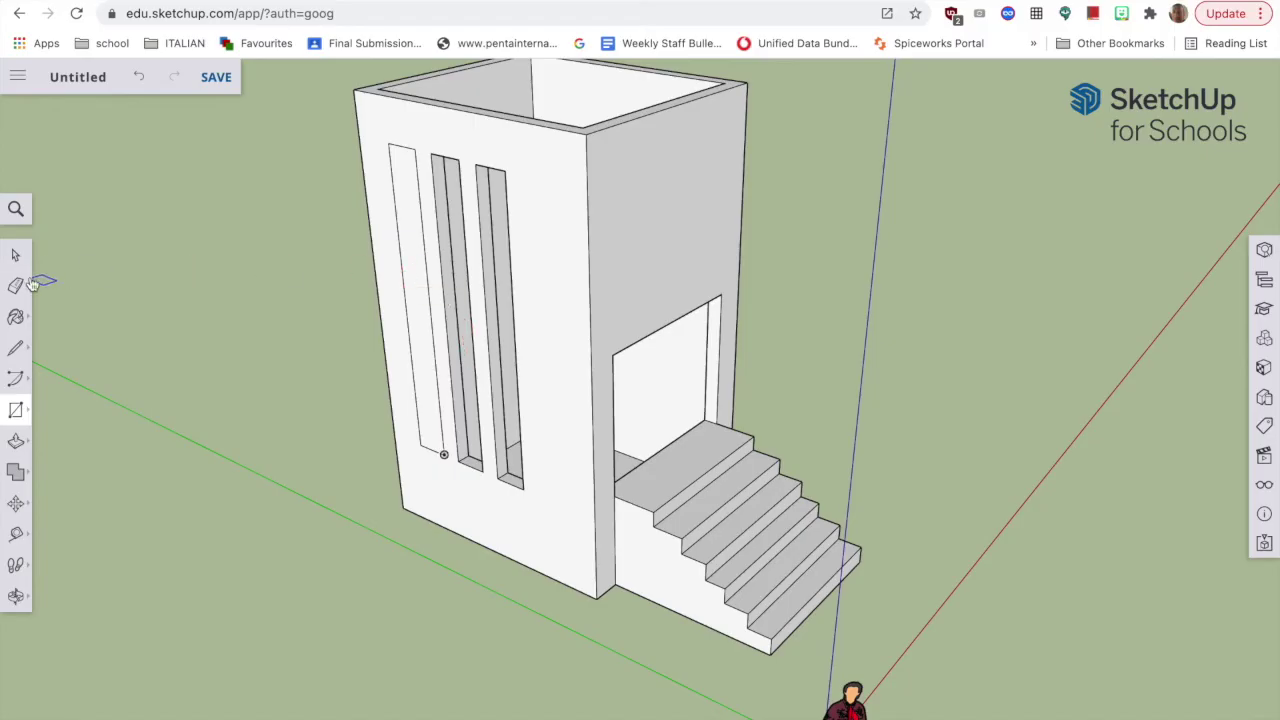
pyautogui.click(17, 256)
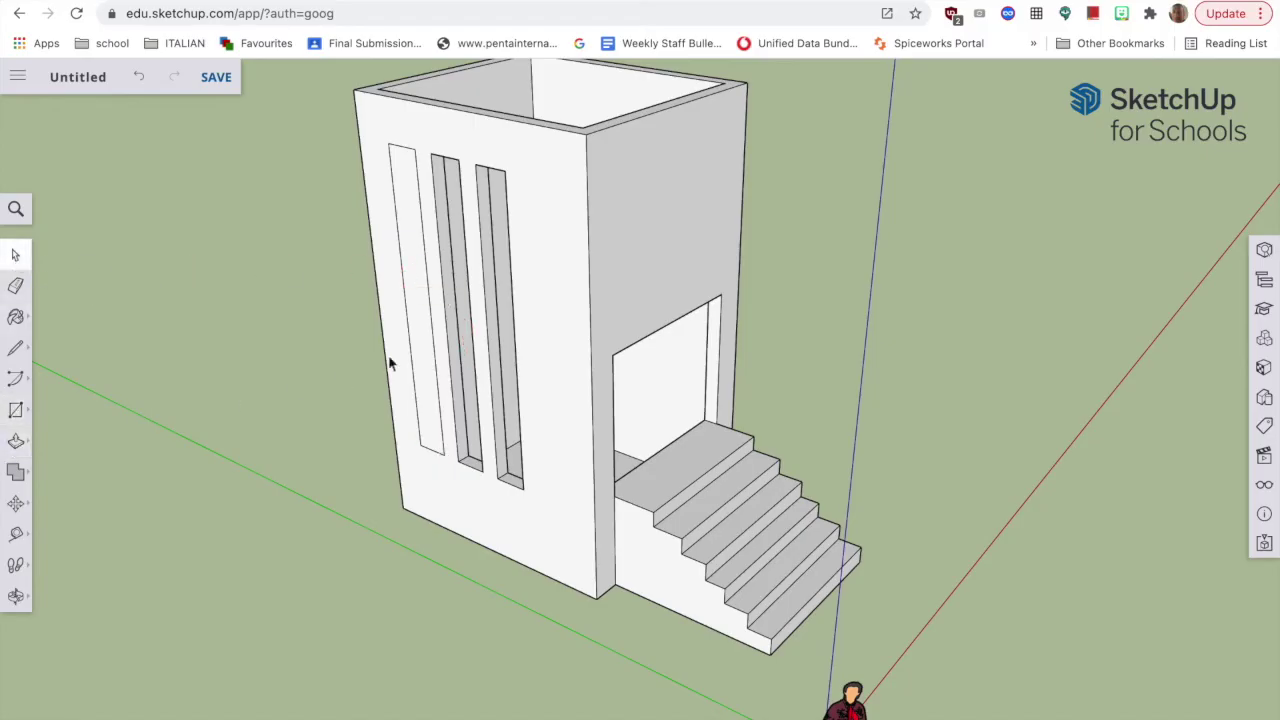
pyautogui.click(418, 356)
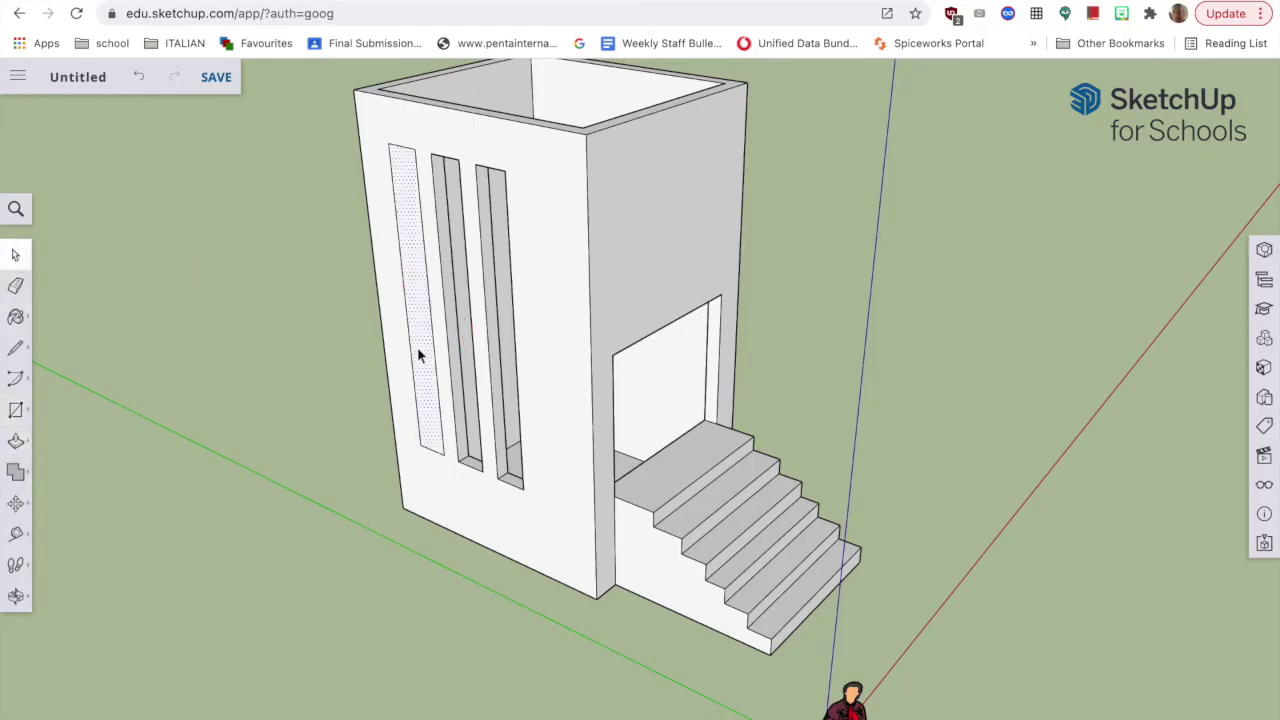
# Paint the left window slot with Translucent Glass Blue from Glass and Mirrors
pyautogui.click(16, 320)
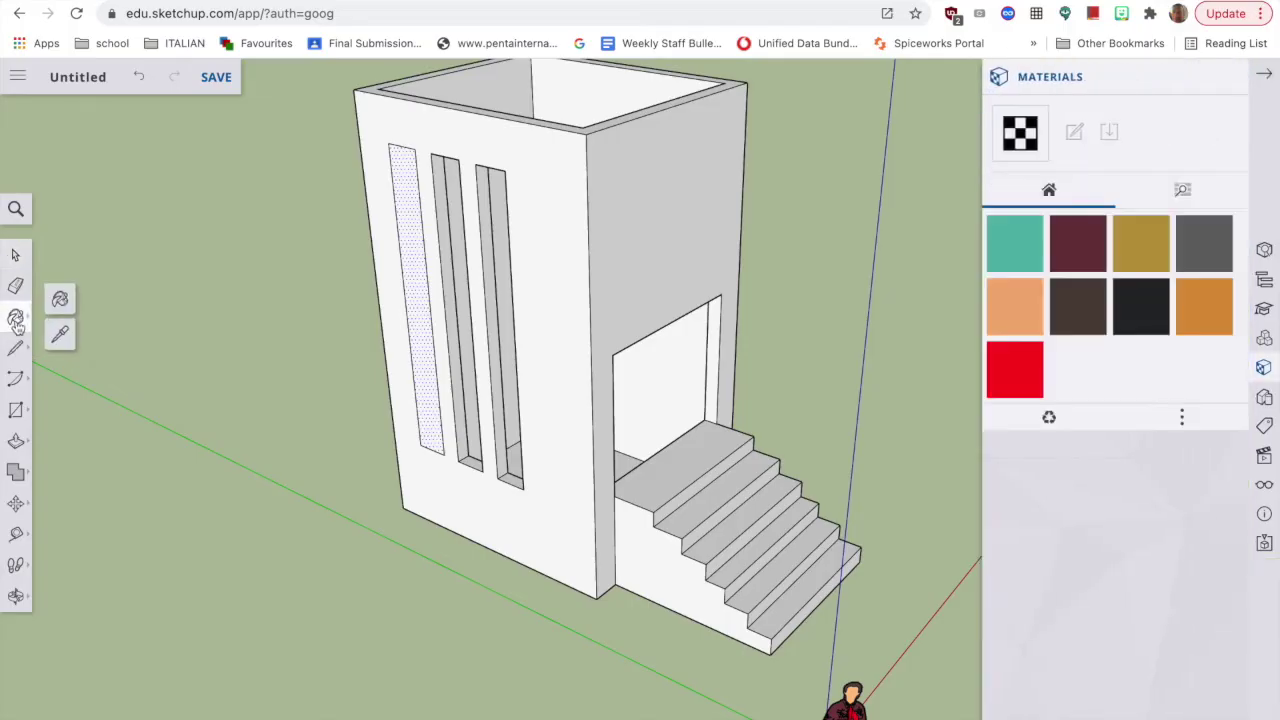
pyautogui.click(1183, 194)
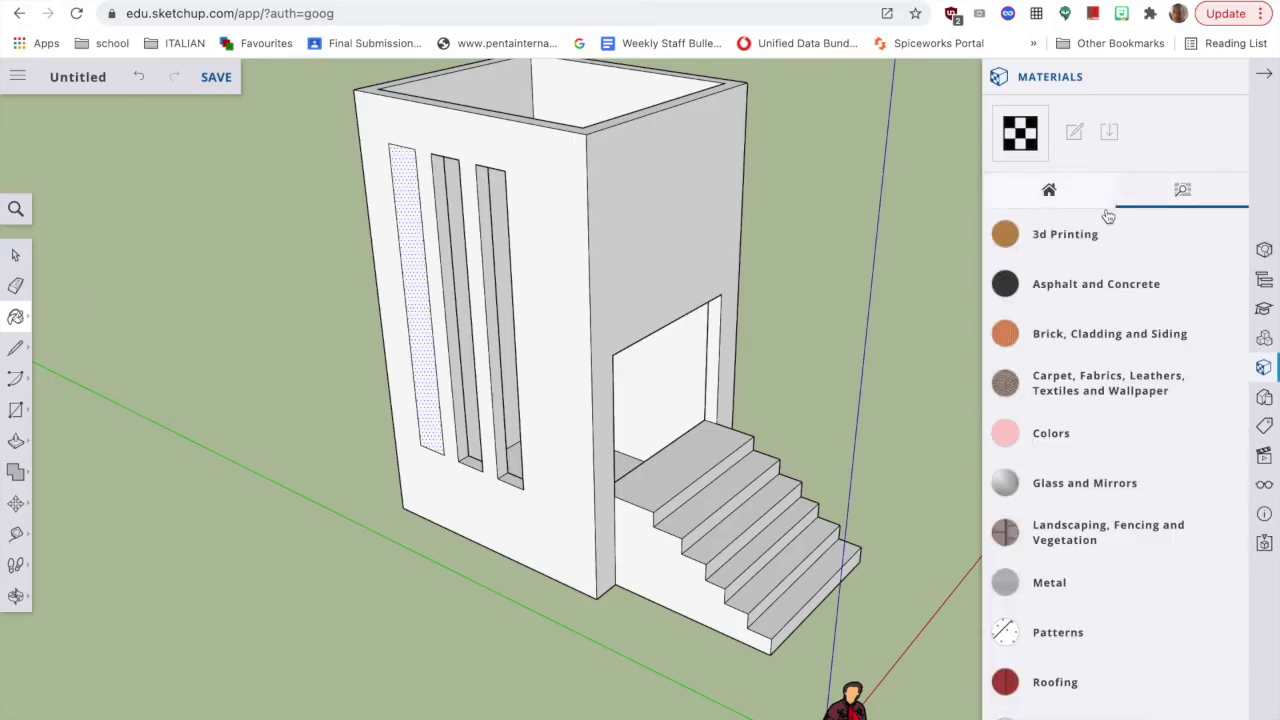
pyautogui.scroll(-3, 1123, 399)
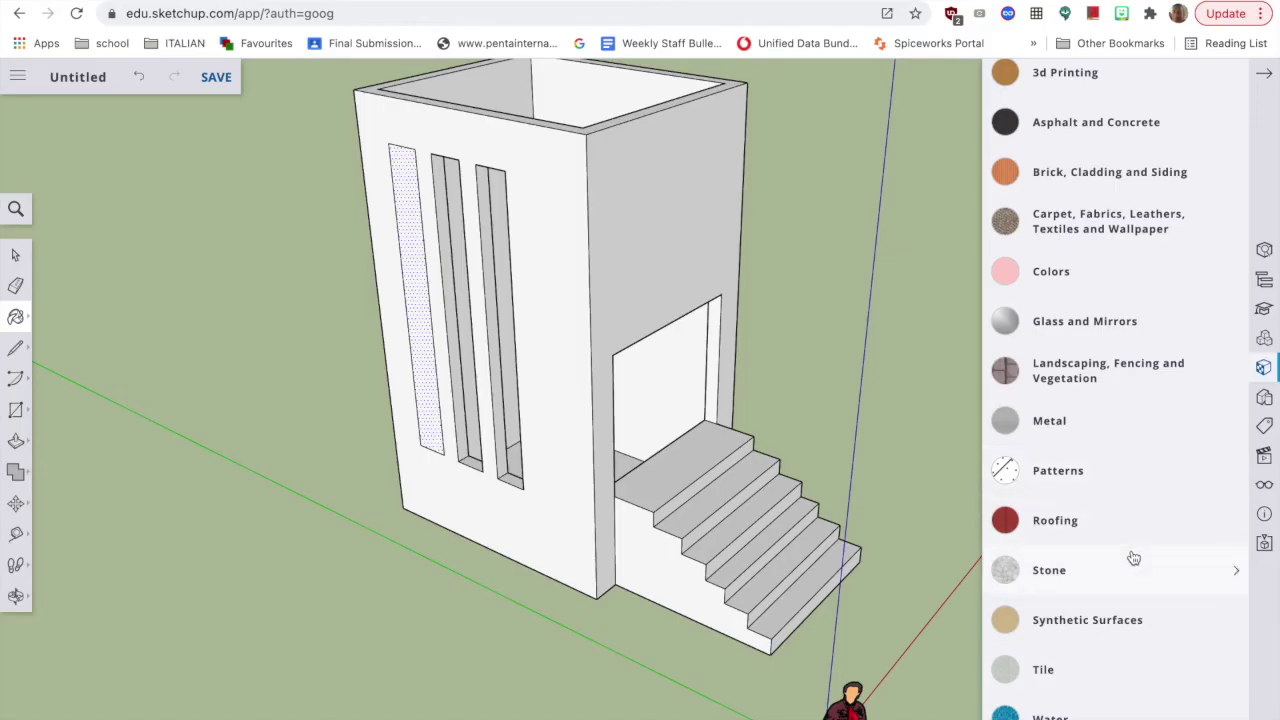
pyautogui.scroll(-2, 1096, 655)
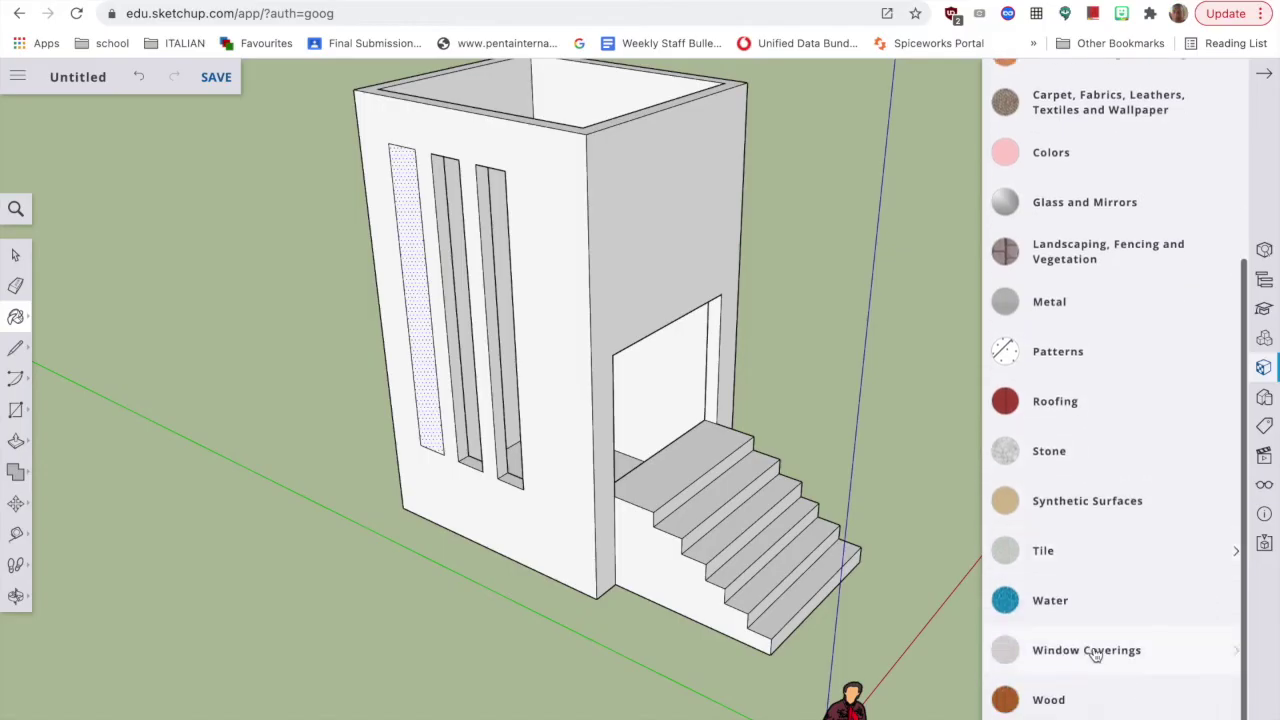
pyautogui.scroll(5, 1096, 655)
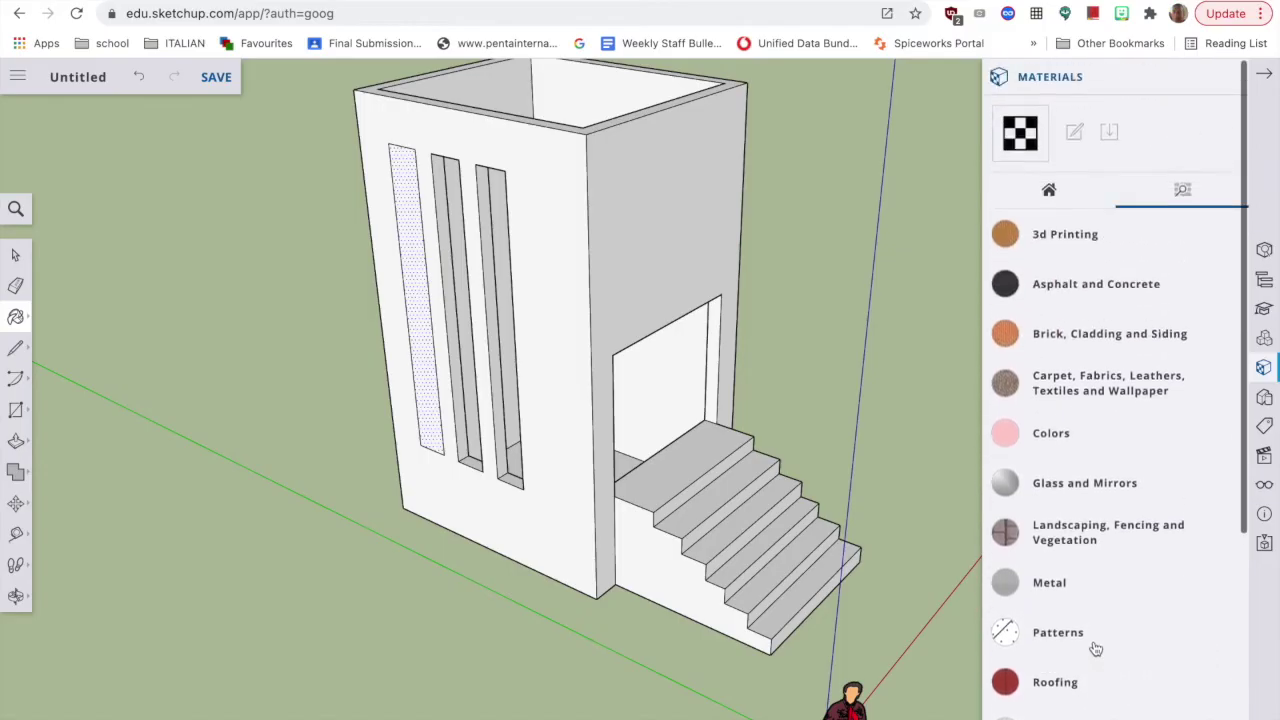
pyautogui.click(1076, 483)
pyautogui.scroll(-1, 1111, 632)
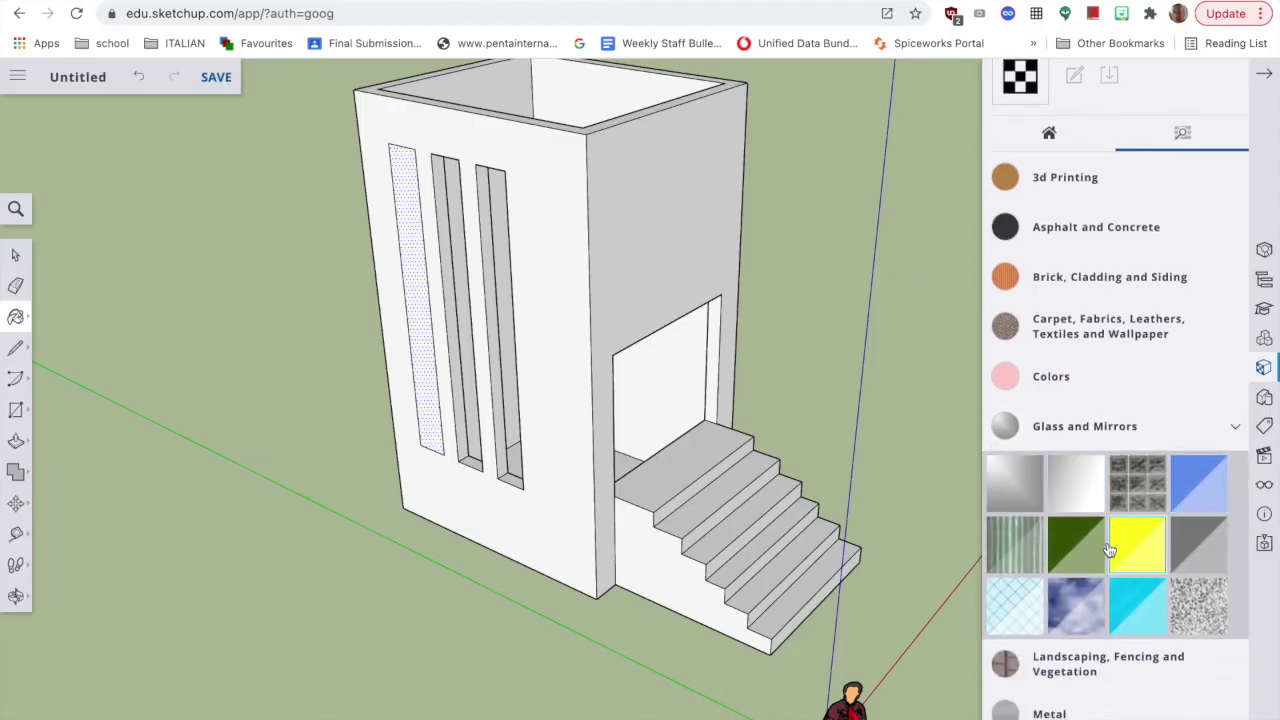
pyautogui.click(1188, 500)
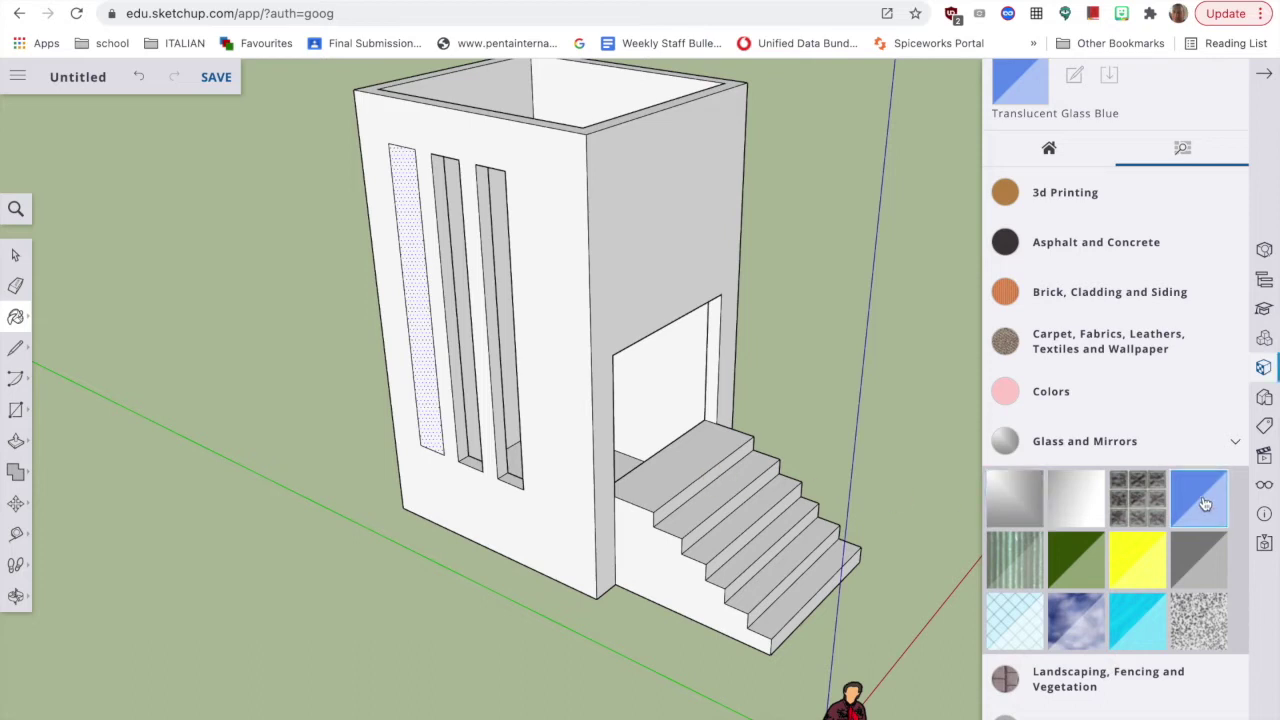
pyautogui.click(419, 210)
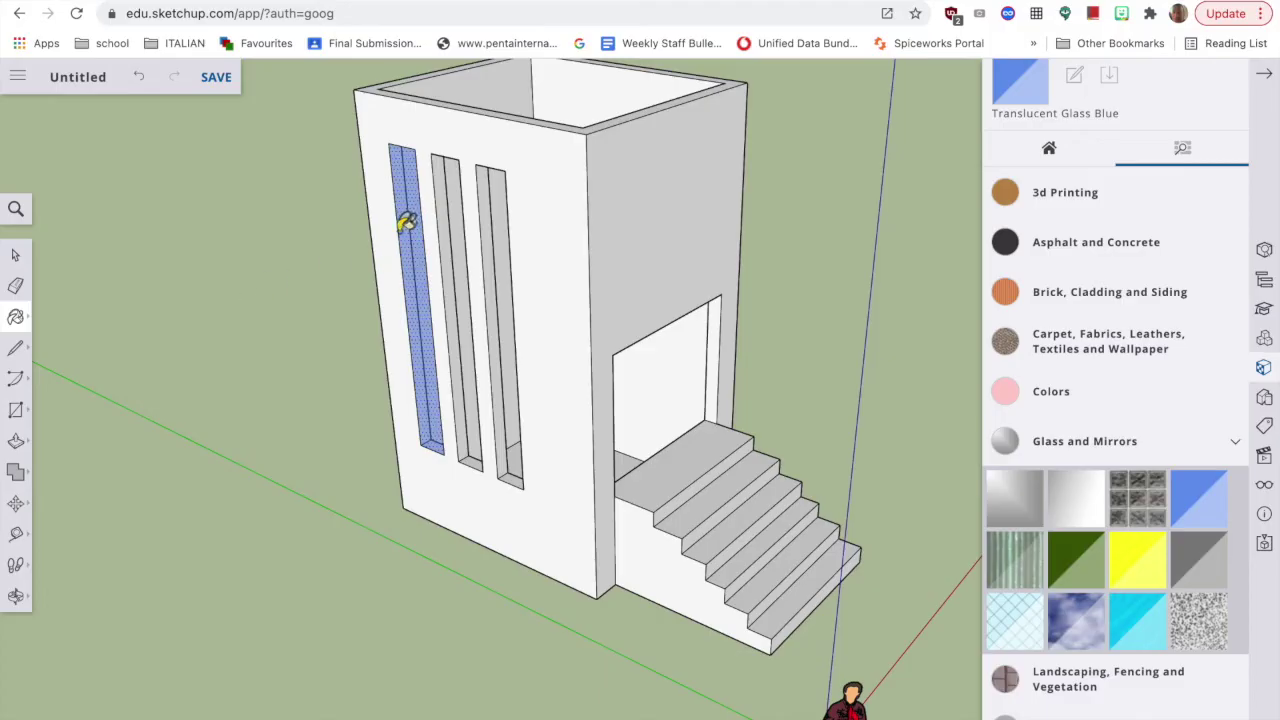
# Close the middle and right slots with rectangle faces and select both faces
pyautogui.click(15, 255)
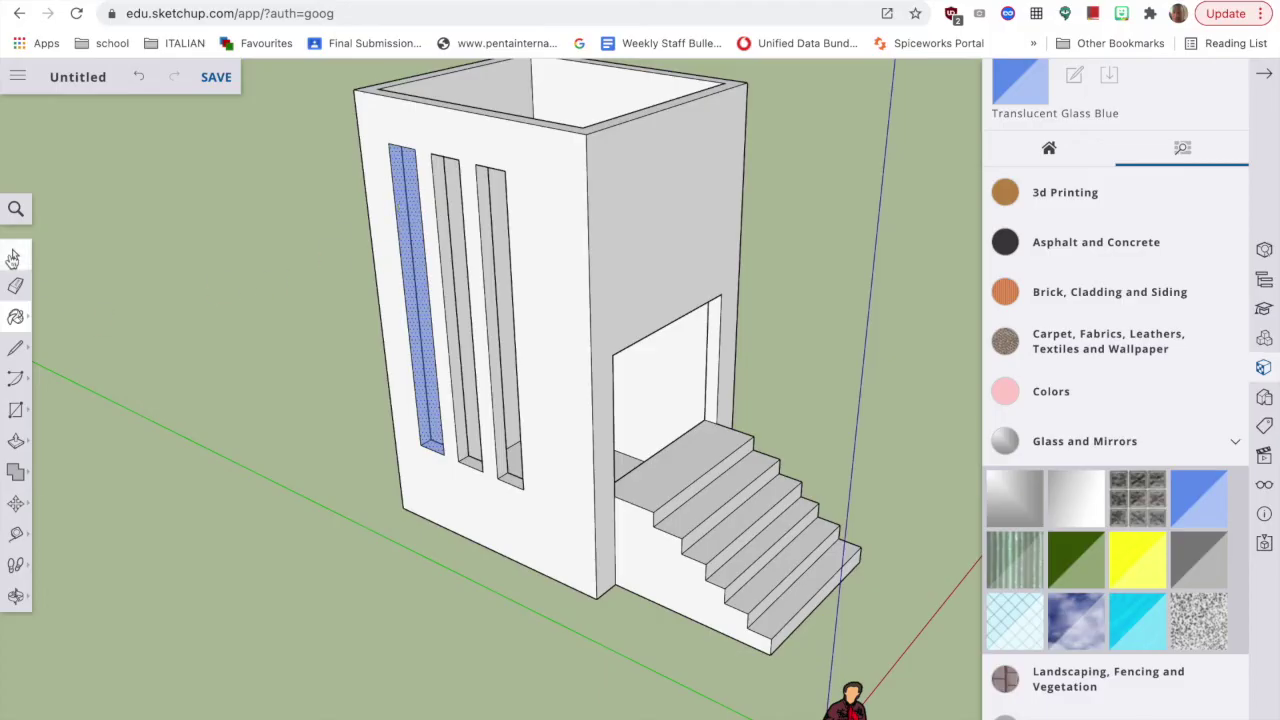
pyautogui.click(15, 595)
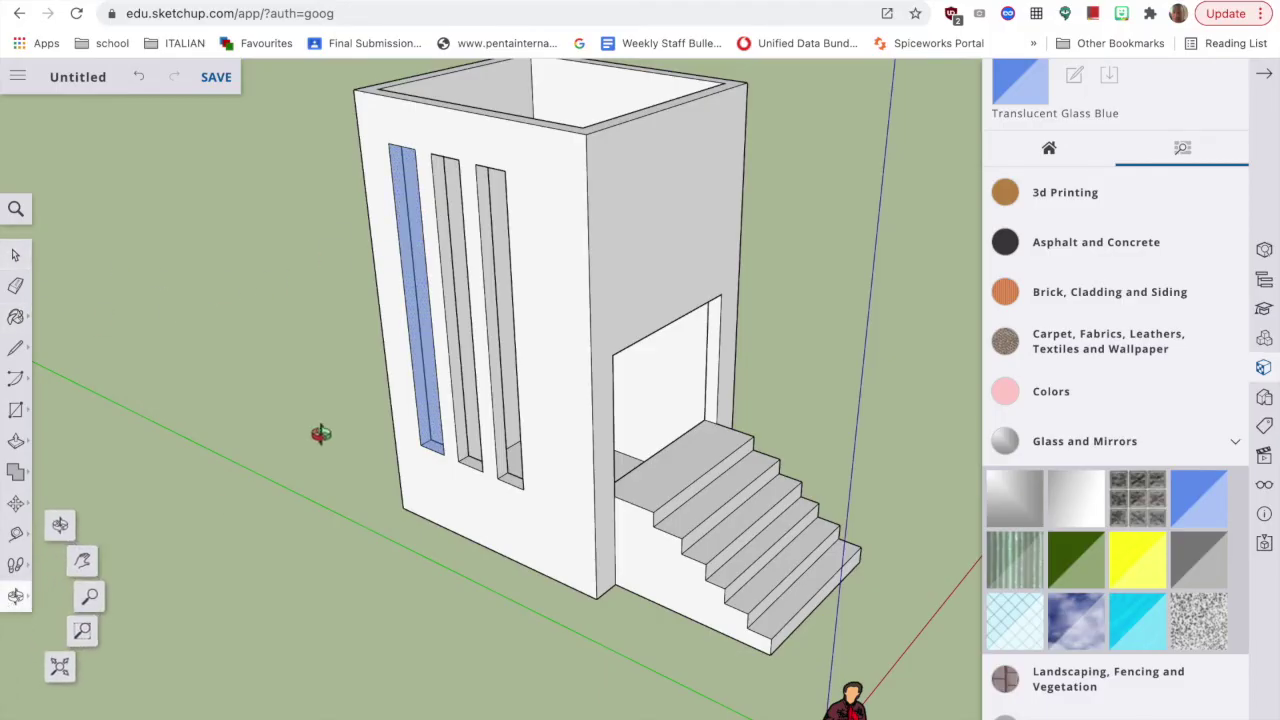
pyautogui.moveTo(386, 383); pyautogui.dragTo(435, 372)
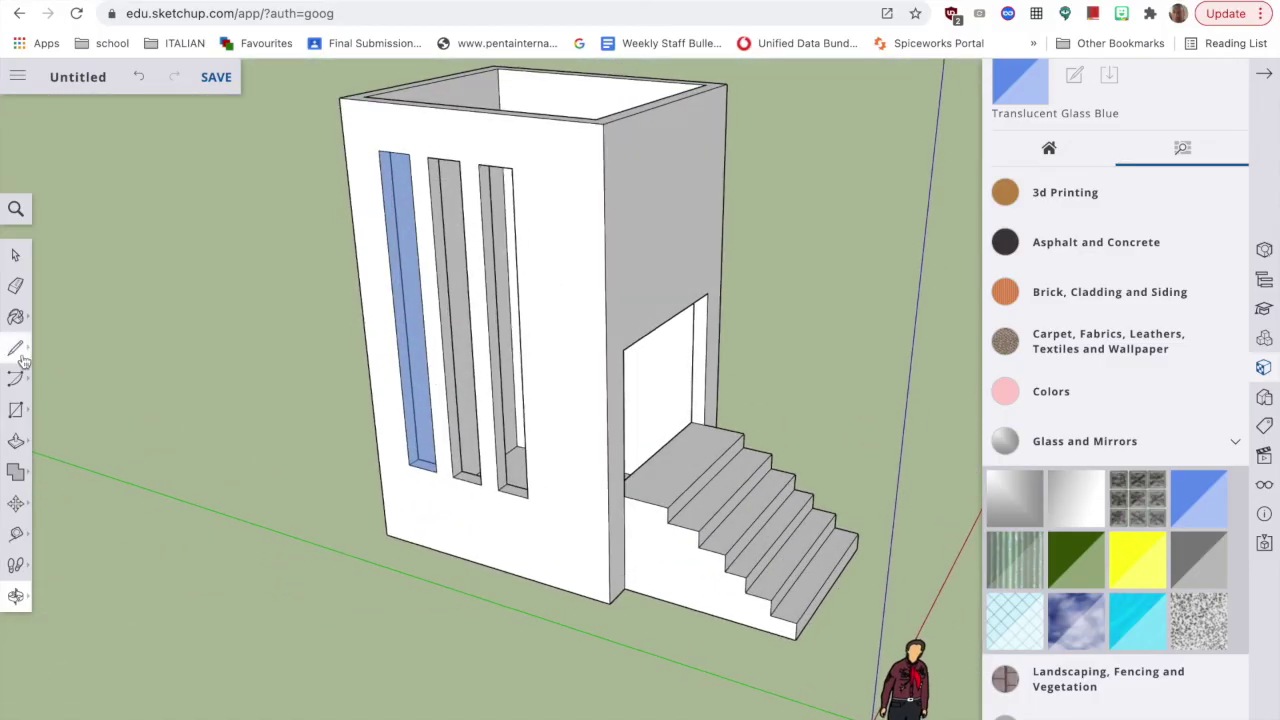
pyautogui.click(17, 416)
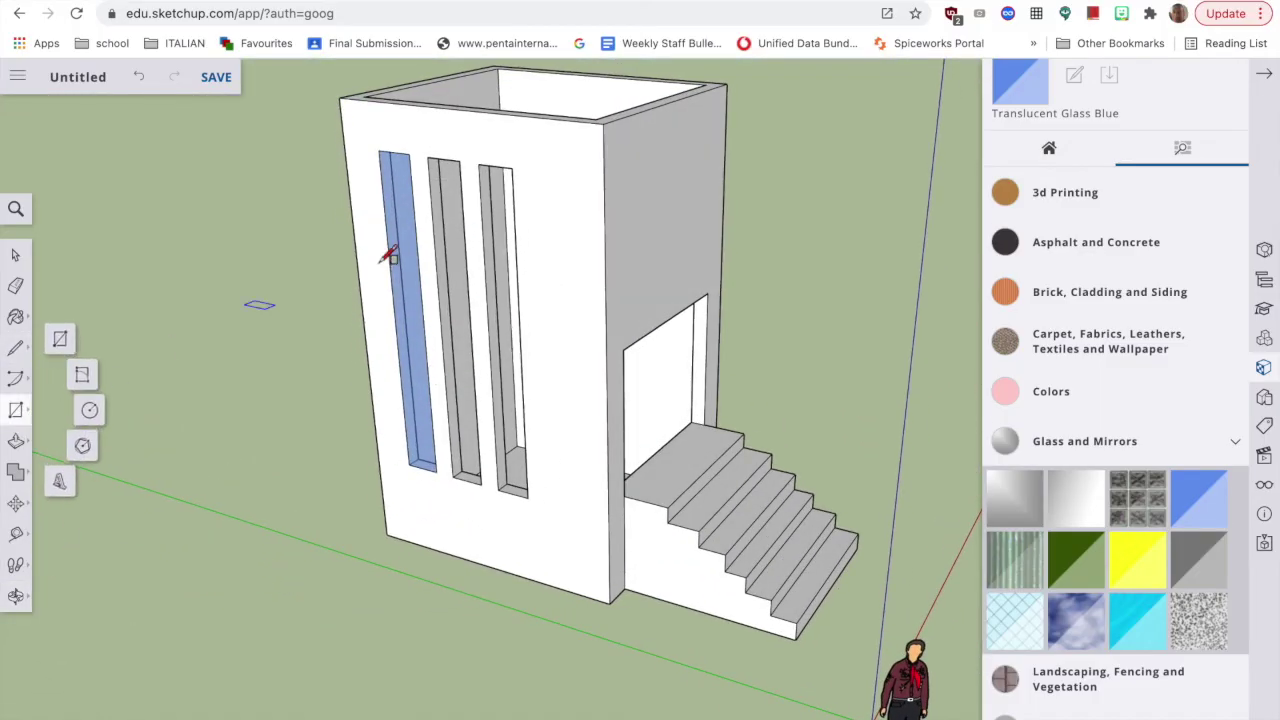
pyautogui.click(428, 157)
pyautogui.click(527, 494)
pyautogui.click(479, 167)
pyautogui.press('space')
pyautogui.click(455, 318)
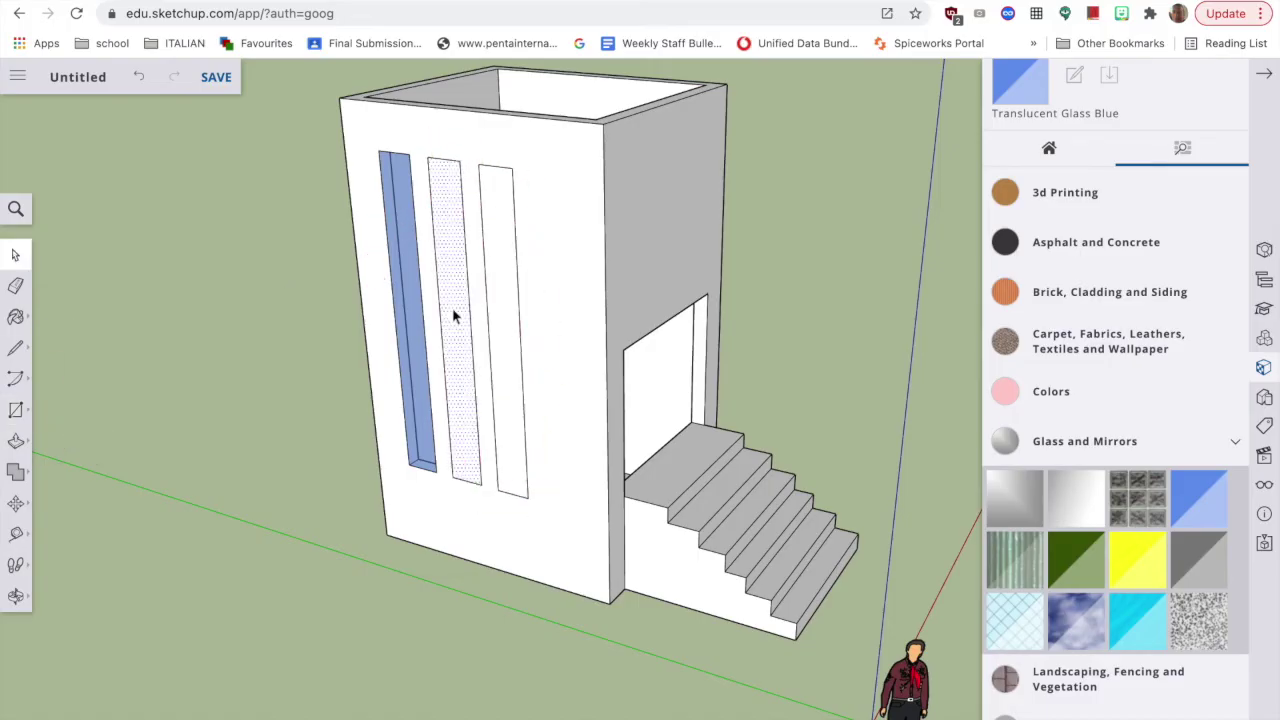
# Paint the middle and right slot faces Translucent Glass Blue
pyautogui.press('b')
pyautogui.click(455, 255)
pyautogui.press('space')
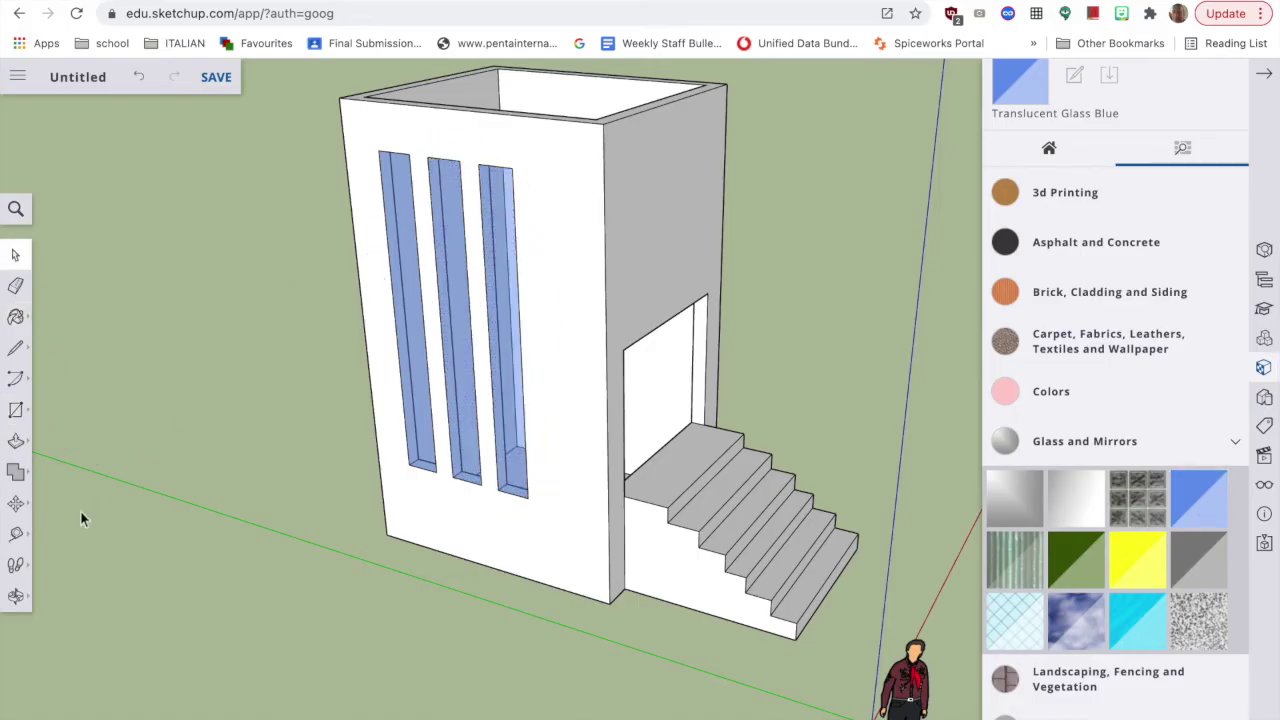
pyautogui.click(16, 596)
pyautogui.moveTo(566, 514); pyautogui.dragTo(301, 542)
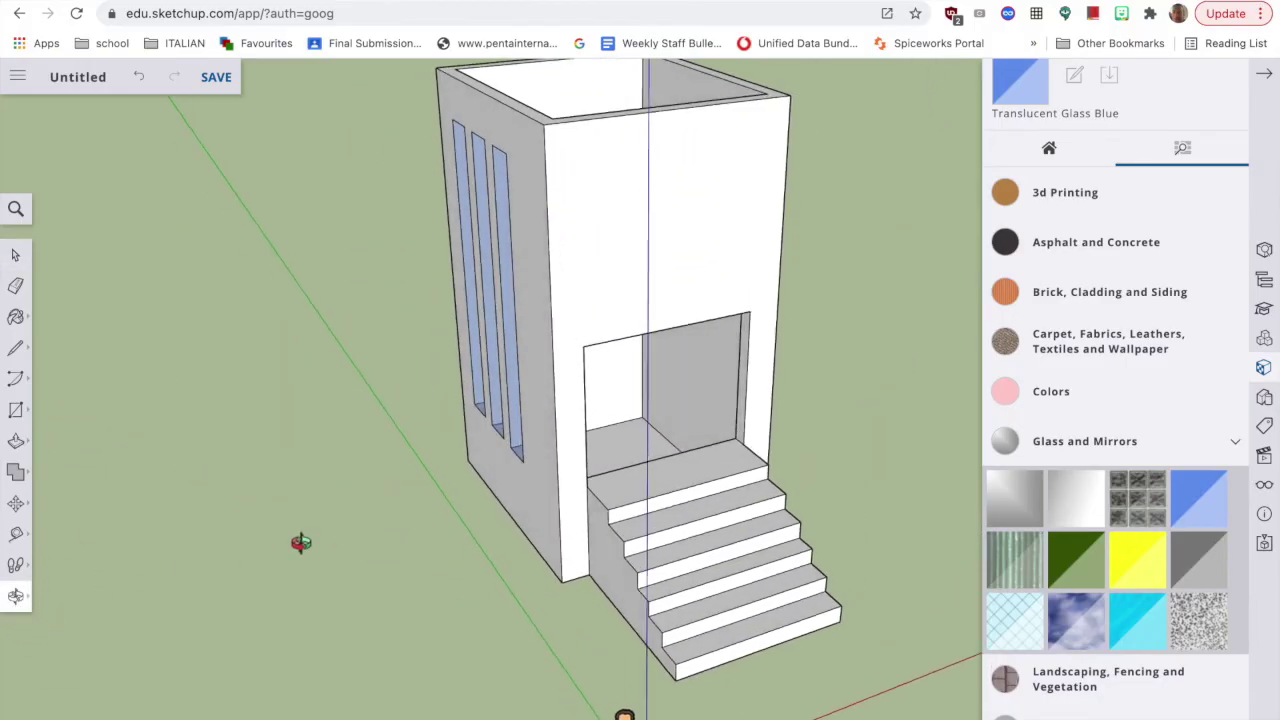
# Close the doorway with a rectangle from its top-right corner down to the top step
pyautogui.click(16, 409)
pyautogui.click(58, 338)
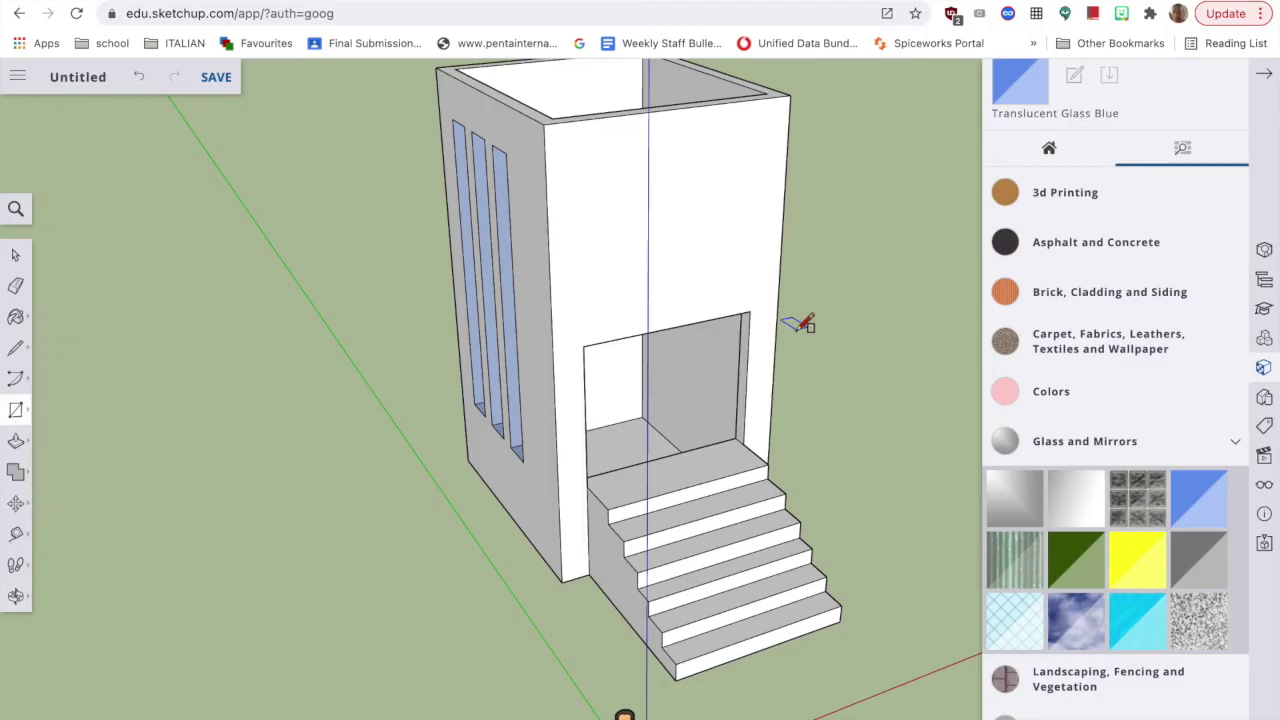
pyautogui.click(750, 311)
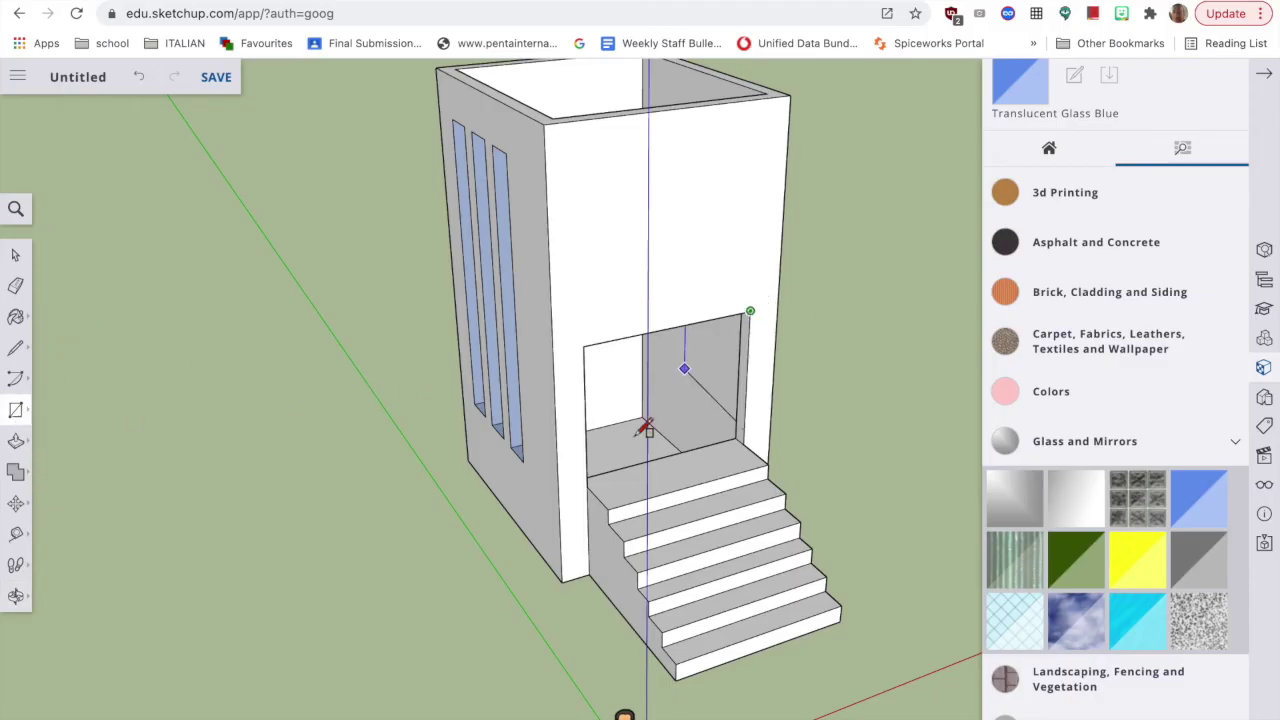
pyautogui.click(588, 484)
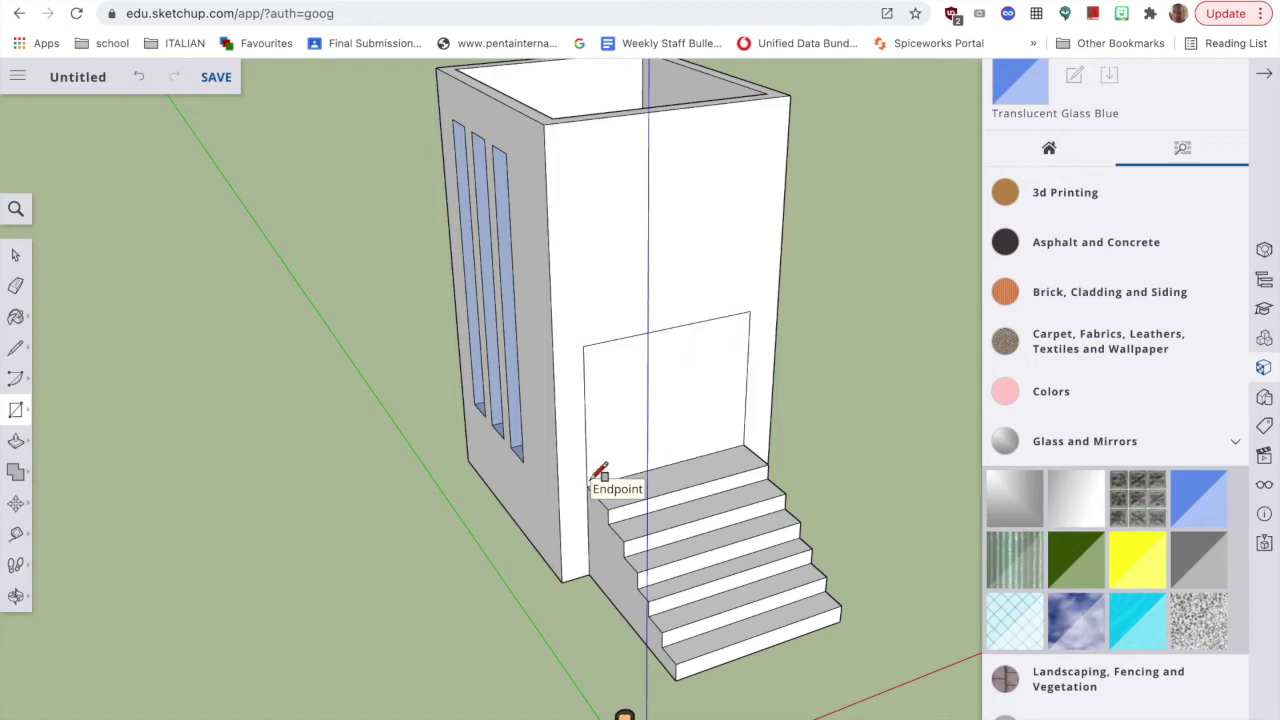
pyautogui.click(16, 255)
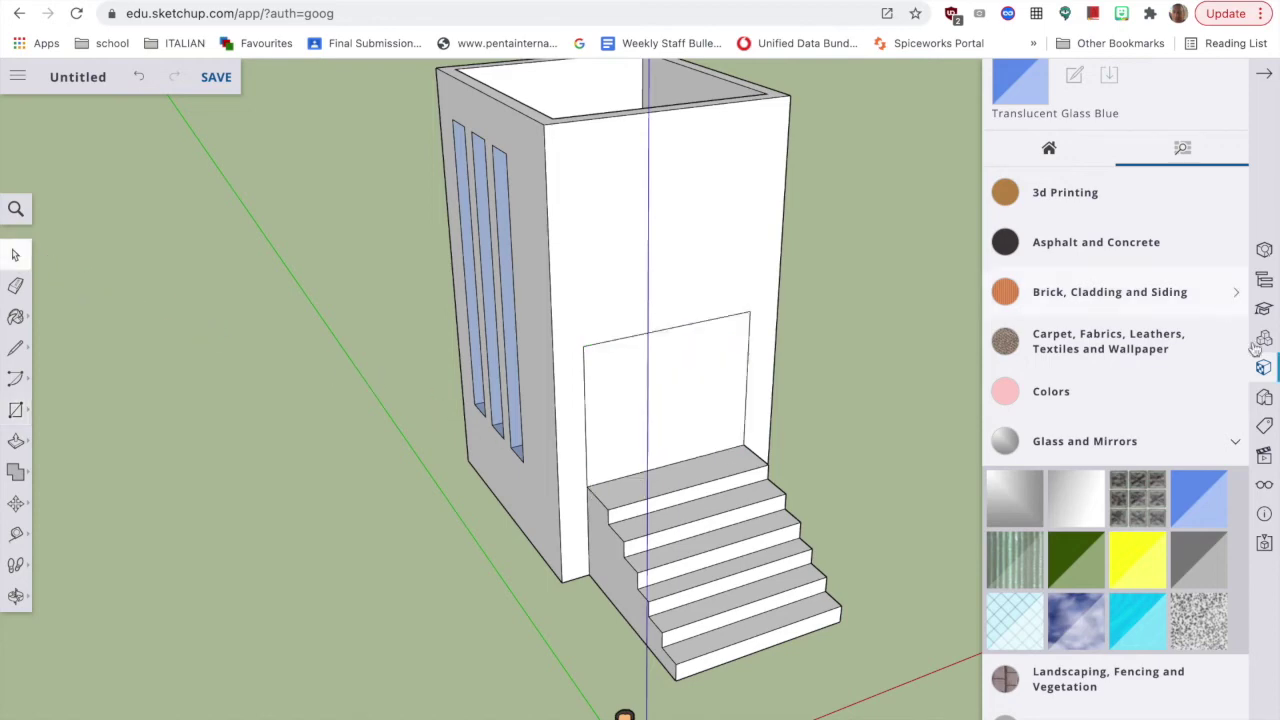
# Paint the doorway face Translucent Glass Blue and orbit to check the glass door
pyautogui.click(1180, 498)
pyautogui.click(681, 382)
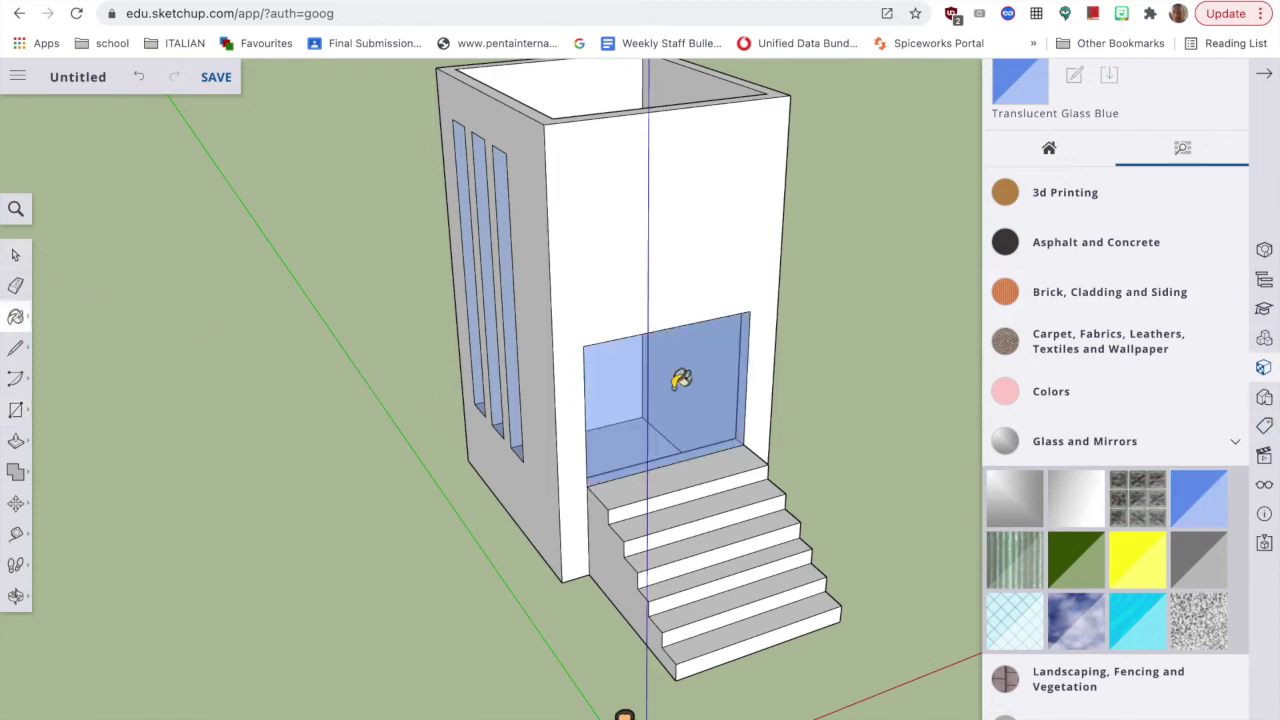
pyautogui.moveTo(681, 382)
pyautogui.mouseDown(button='middle')
pyautogui.moveTo(423, 514)
pyautogui.moveTo(380, 483)
pyautogui.mouseUp(button='middle')
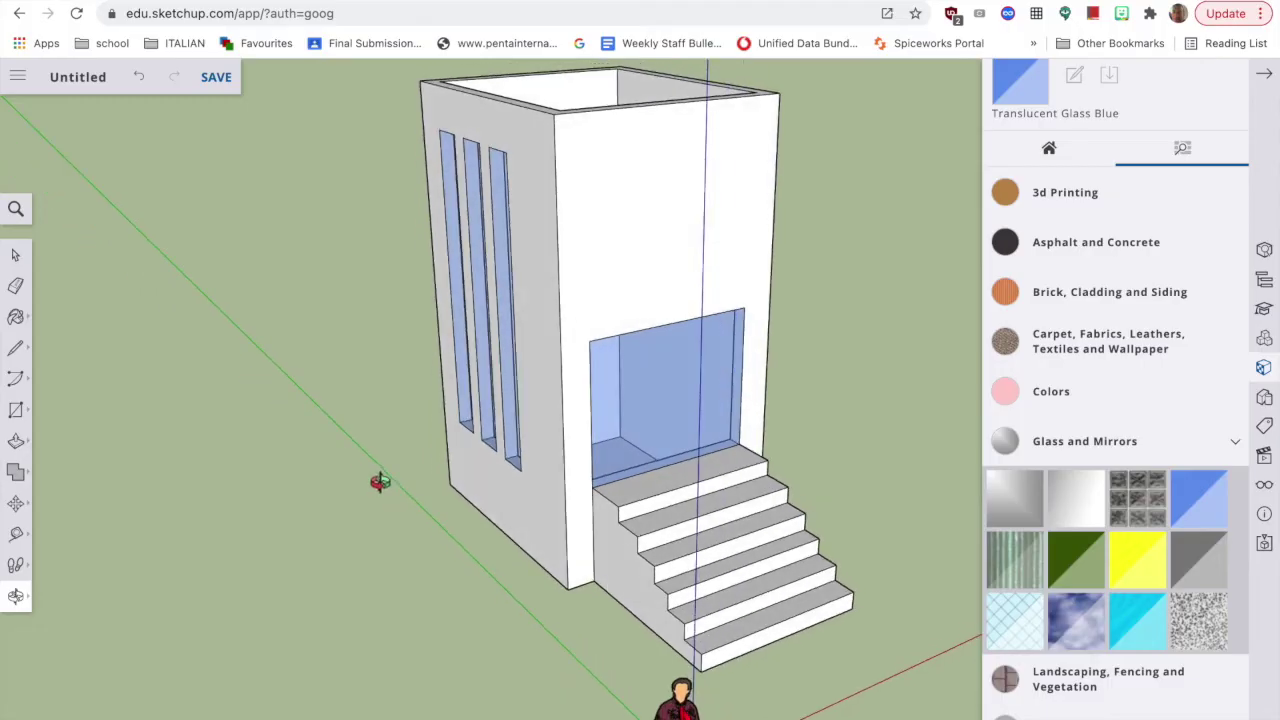
pyautogui.click(13, 257)
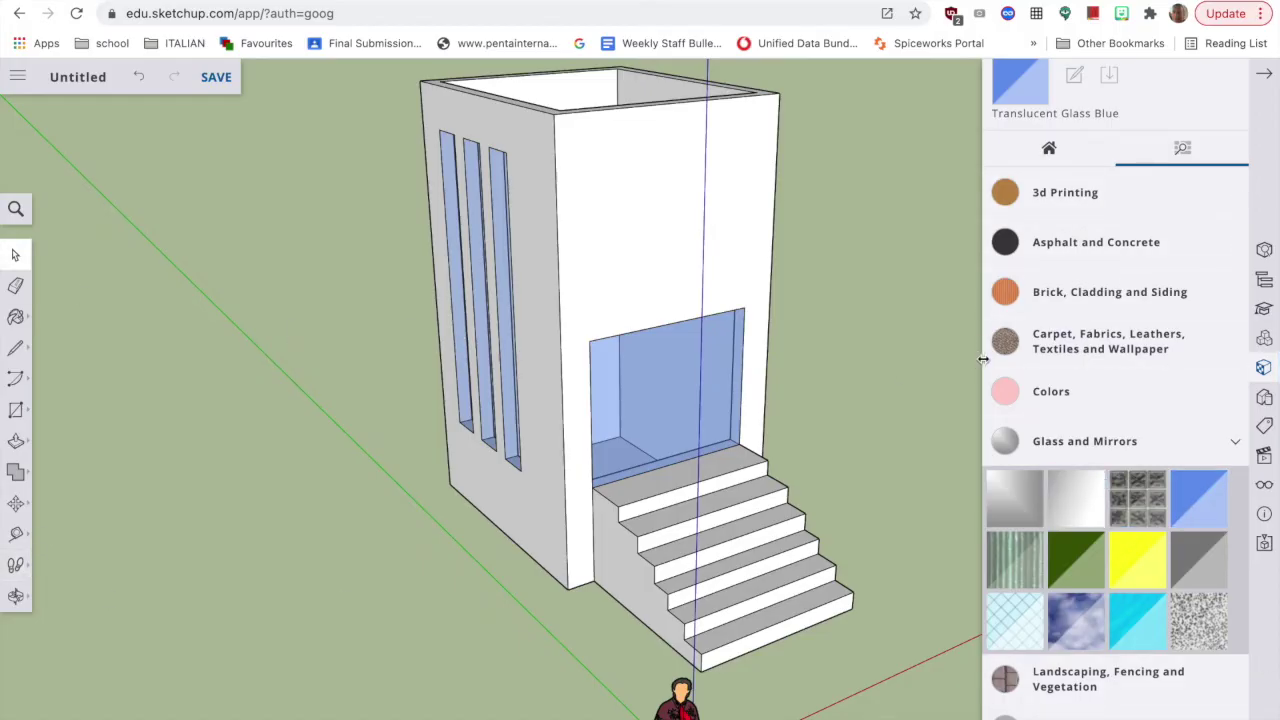
# Clad the front wall and window wall in Stone Coursed Rough from Brick, Cladding and Siding
pyautogui.click(1011, 302)
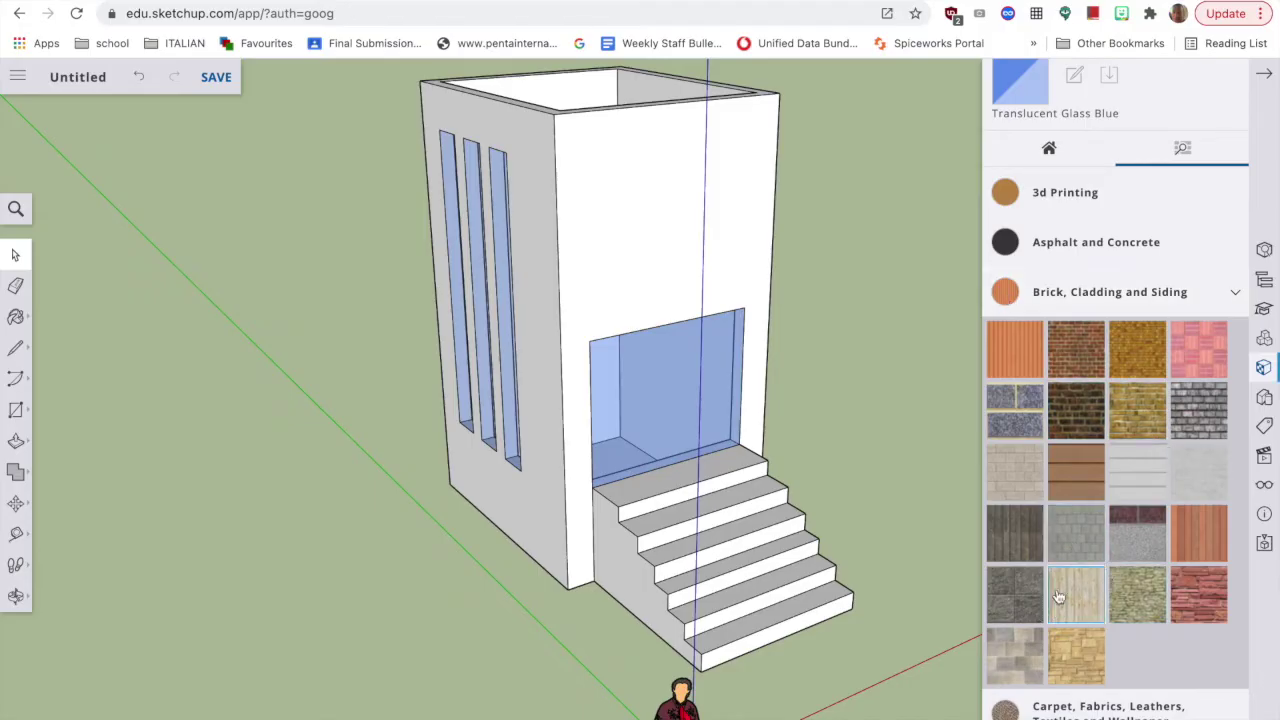
pyautogui.click(1133, 593)
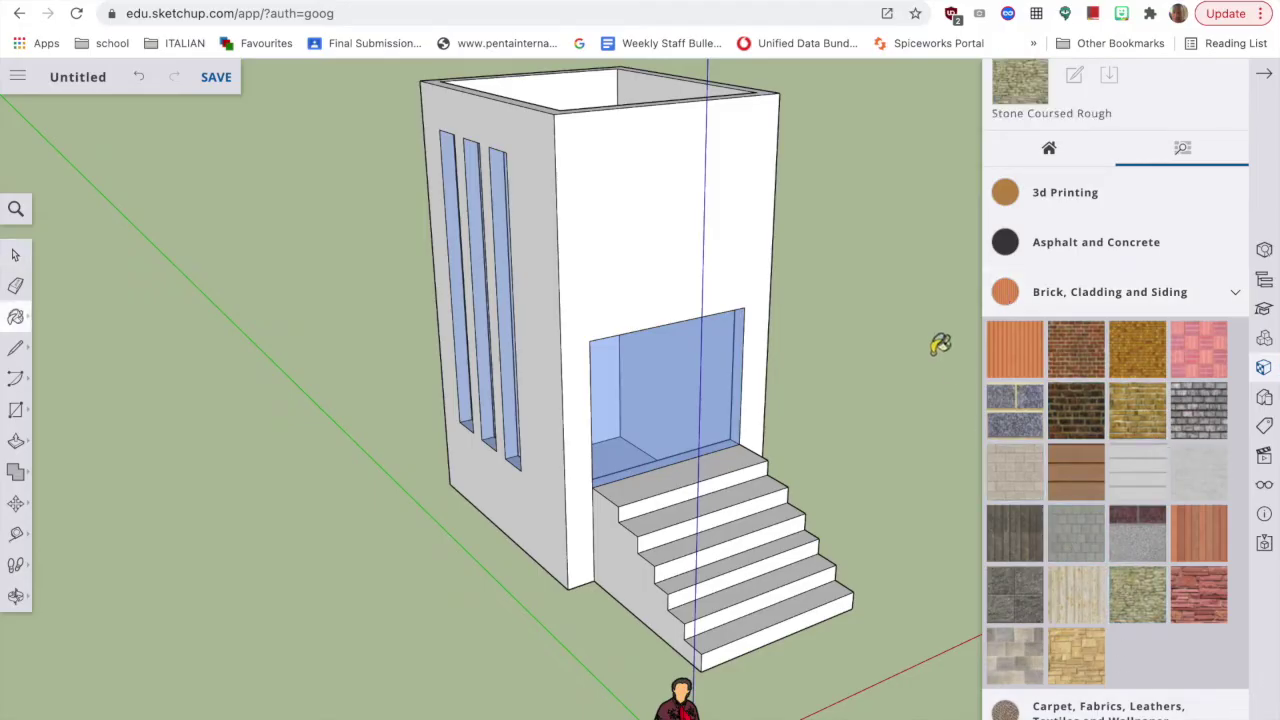
pyautogui.click(632, 250)
pyautogui.click(541, 247)
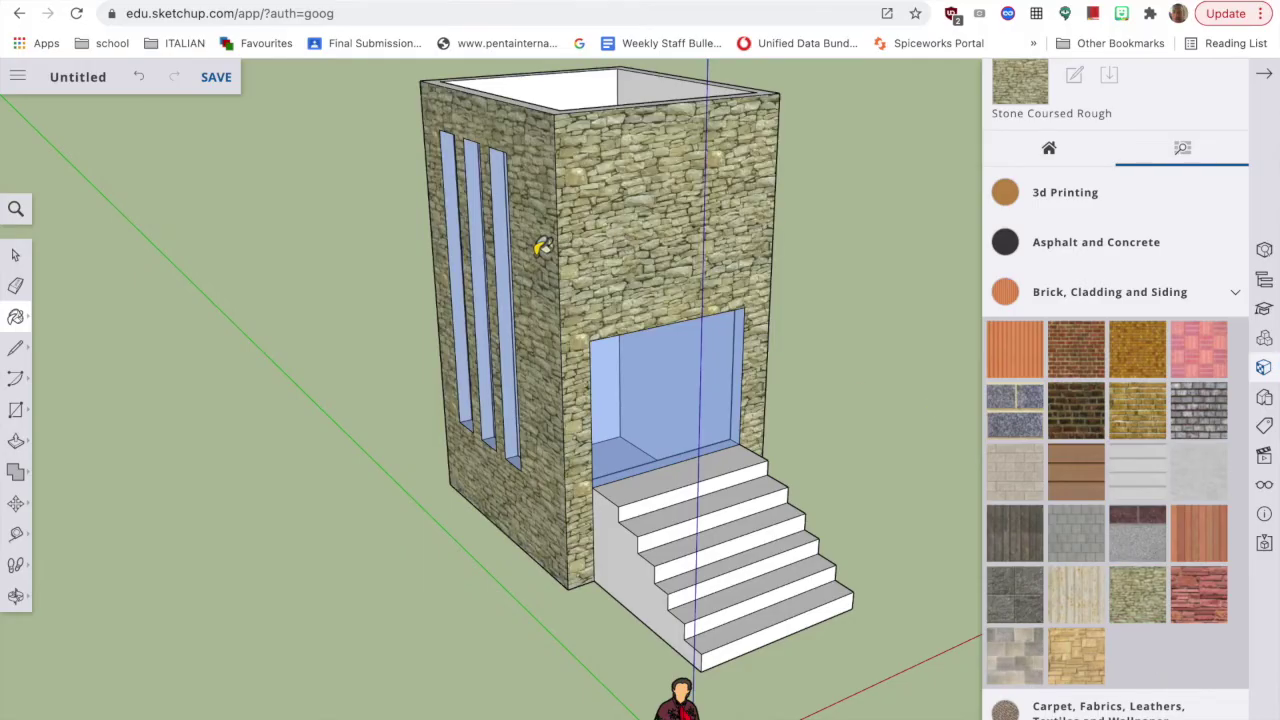
# Orbit to the far side and clad the plain back and side walls in Stone Coursed Rough
pyautogui.click(16, 596)
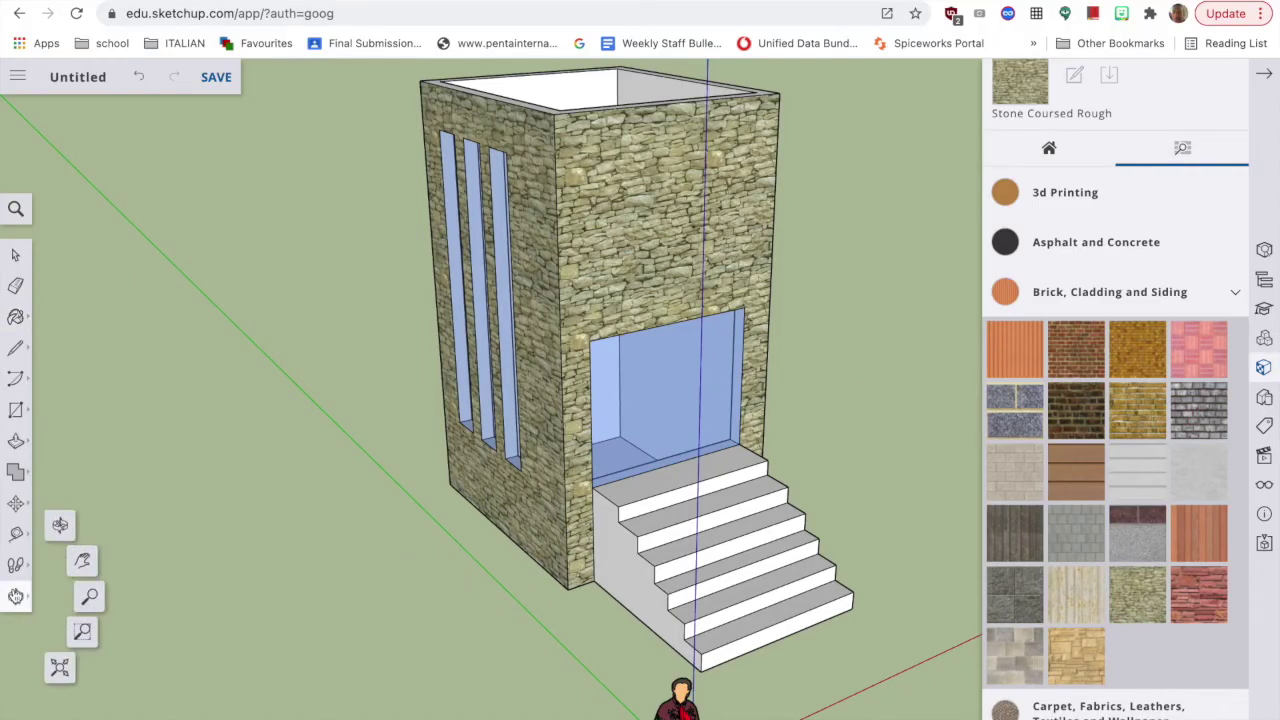
pyautogui.click(60, 524)
pyautogui.moveTo(526, 396); pyautogui.dragTo(449, 460)
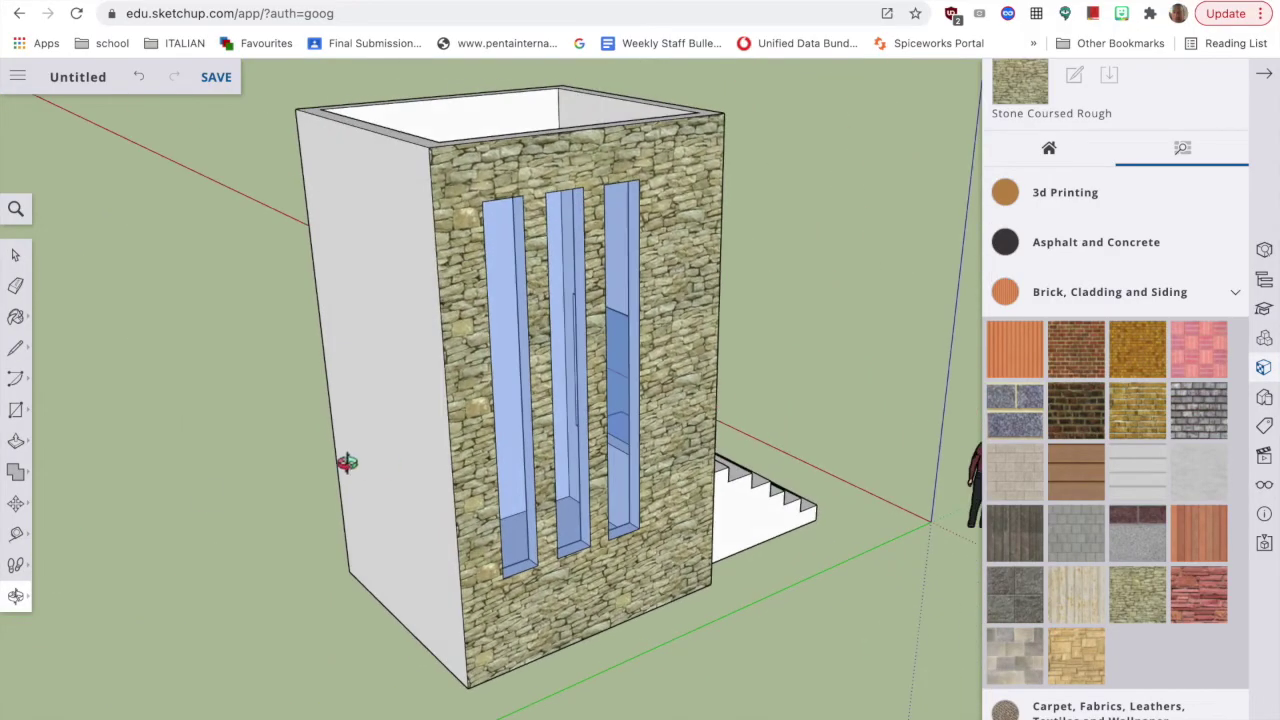
pyautogui.moveTo(343, 463); pyautogui.dragTo(914, 583)
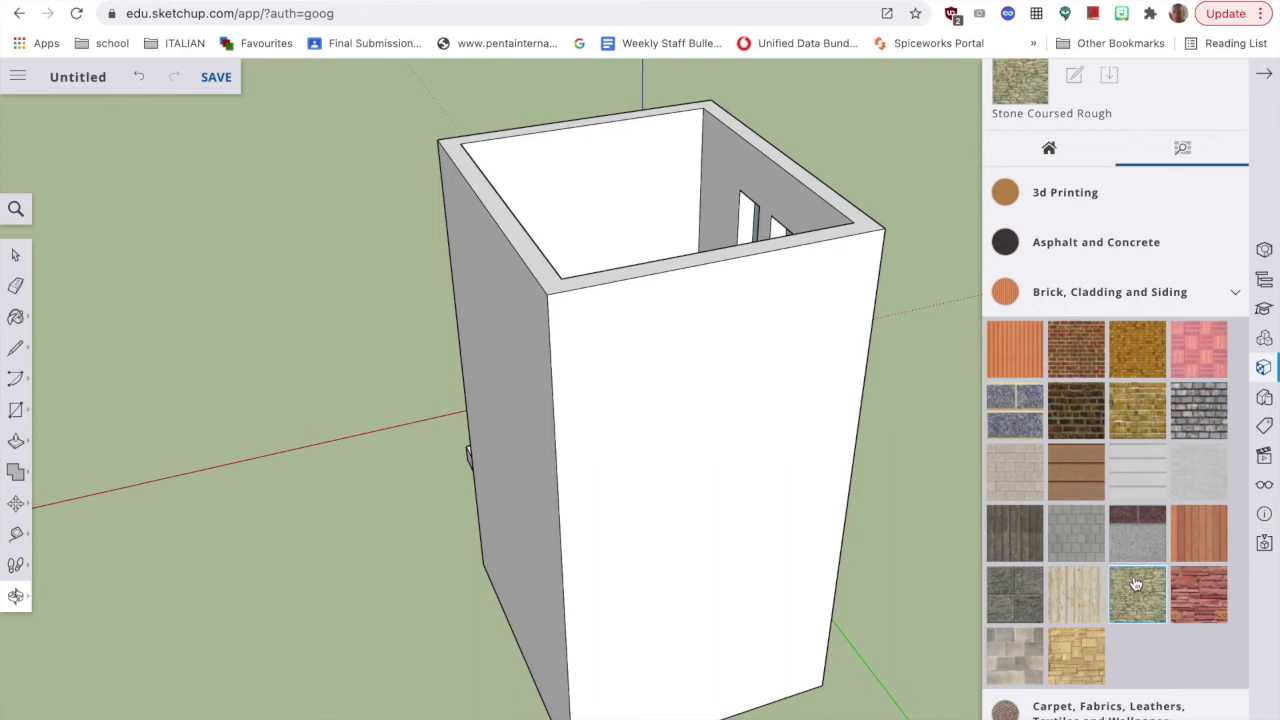
pyautogui.press('b')
pyautogui.click(655, 563)
pyautogui.click(522, 528)
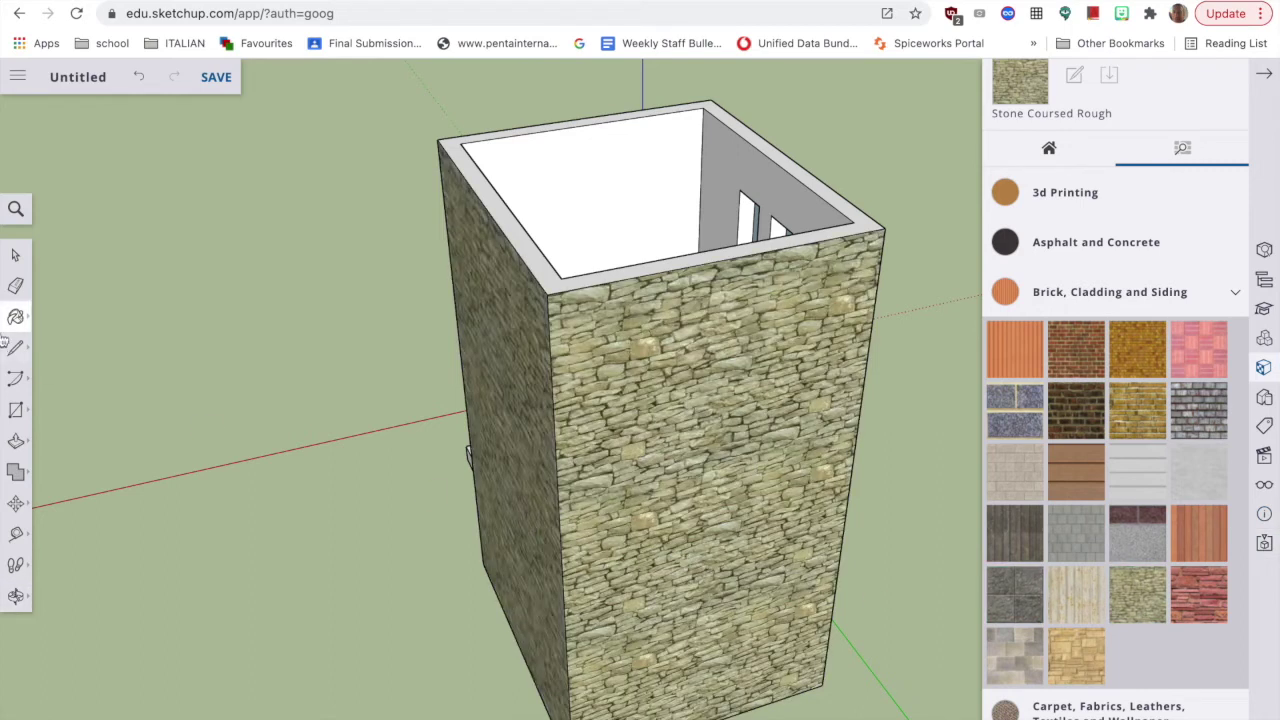
# Orbit past the window side and stairs back to the front of the building
pyautogui.click(16, 596)
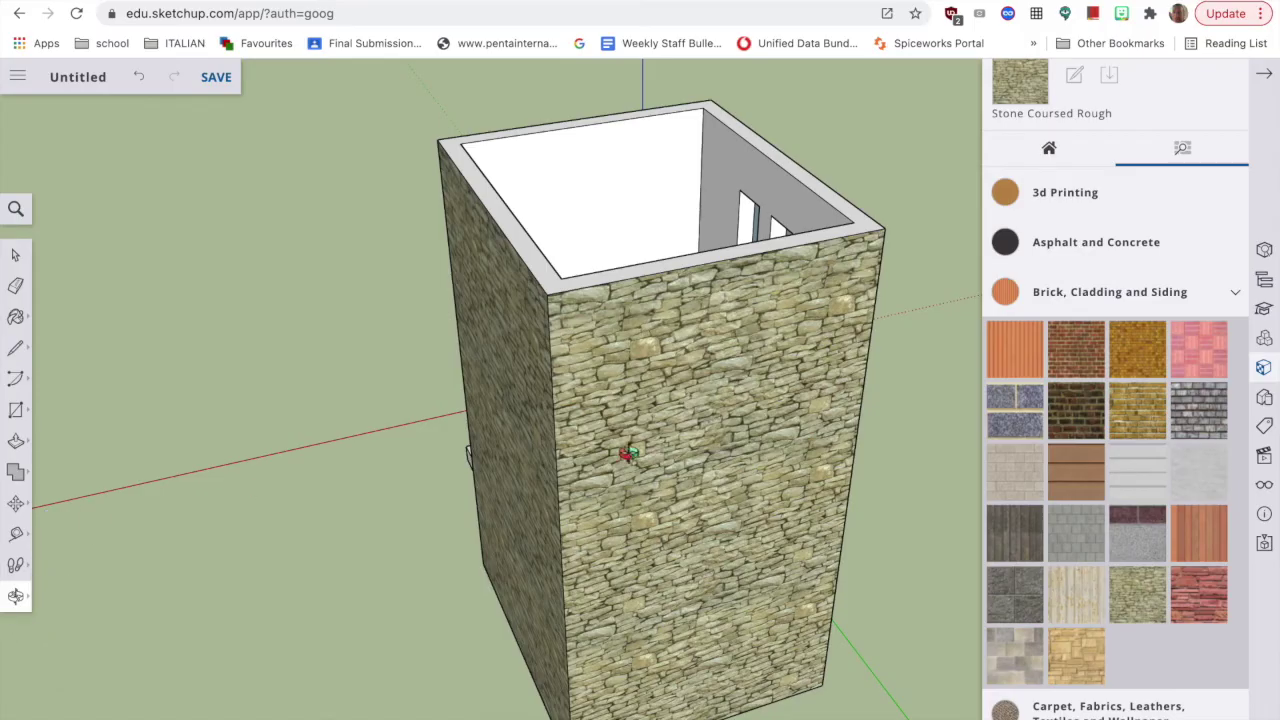
pyautogui.moveTo(627, 453); pyautogui.dragTo(521, 462)
pyautogui.moveTo(711, 504); pyautogui.dragTo(494, 604)
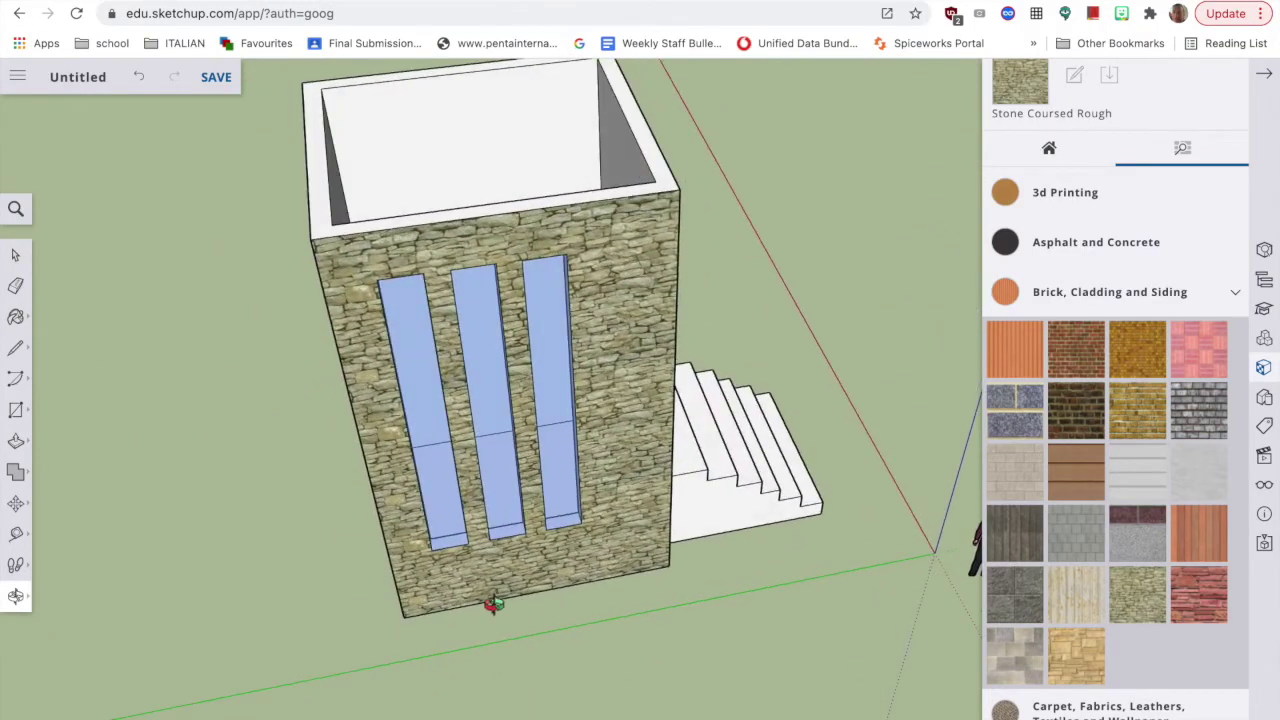
pyautogui.moveTo(763, 522); pyautogui.dragTo(513, 435)
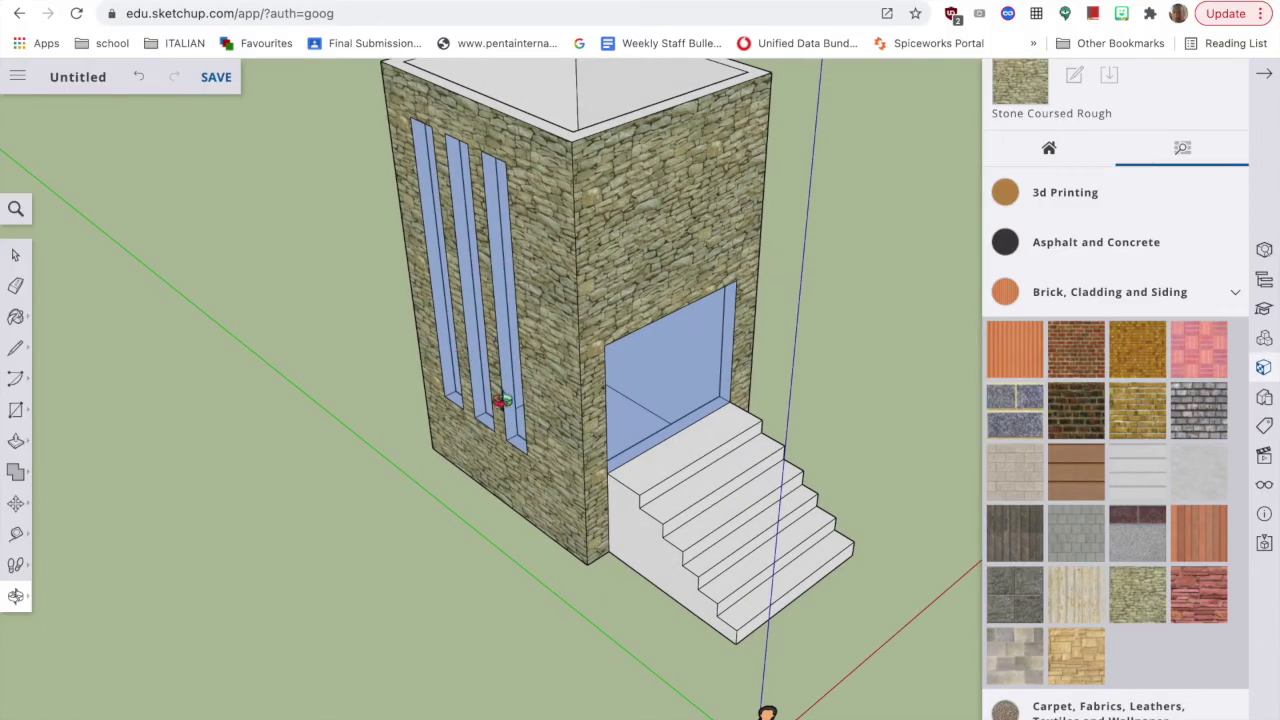
pyautogui.scroll(-5, 503, 400)
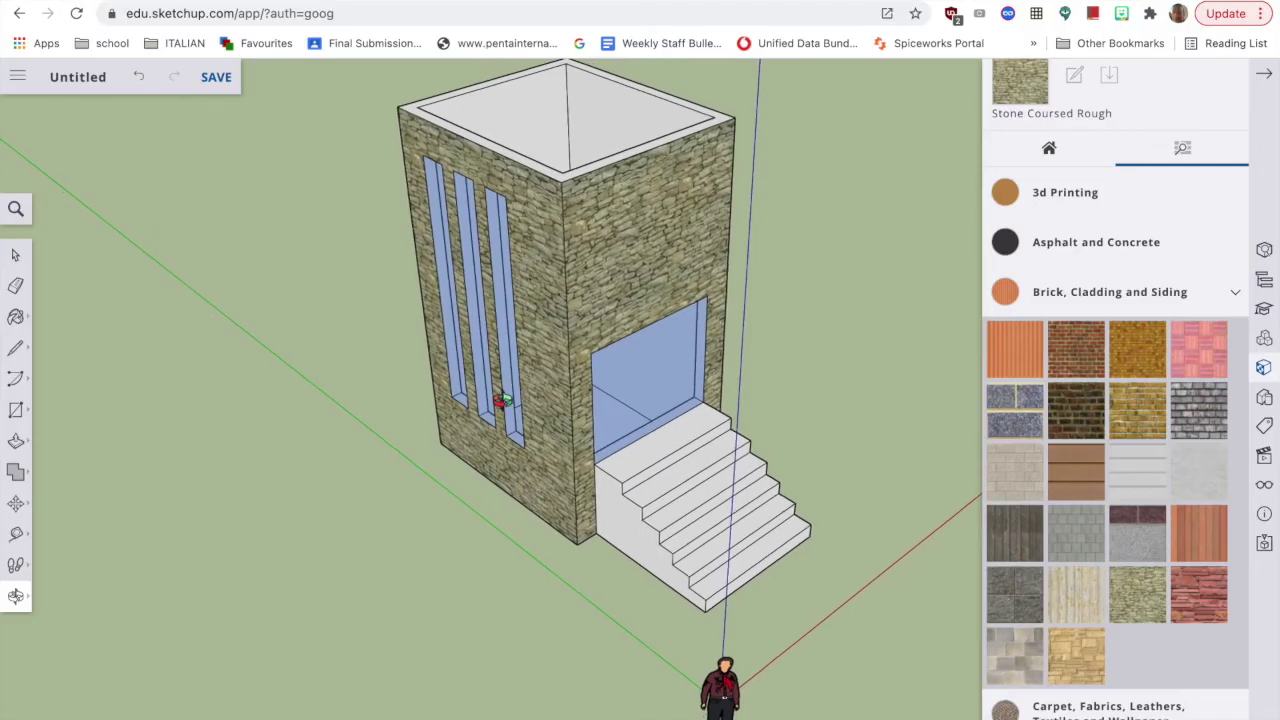
# Draw a ground rectangle left of the building and extrude it up into a thin slab
pyautogui.scroll(-2, 503, 400)
pyautogui.press('r')
pyautogui.click(390, 457)
pyautogui.click(80, 392)
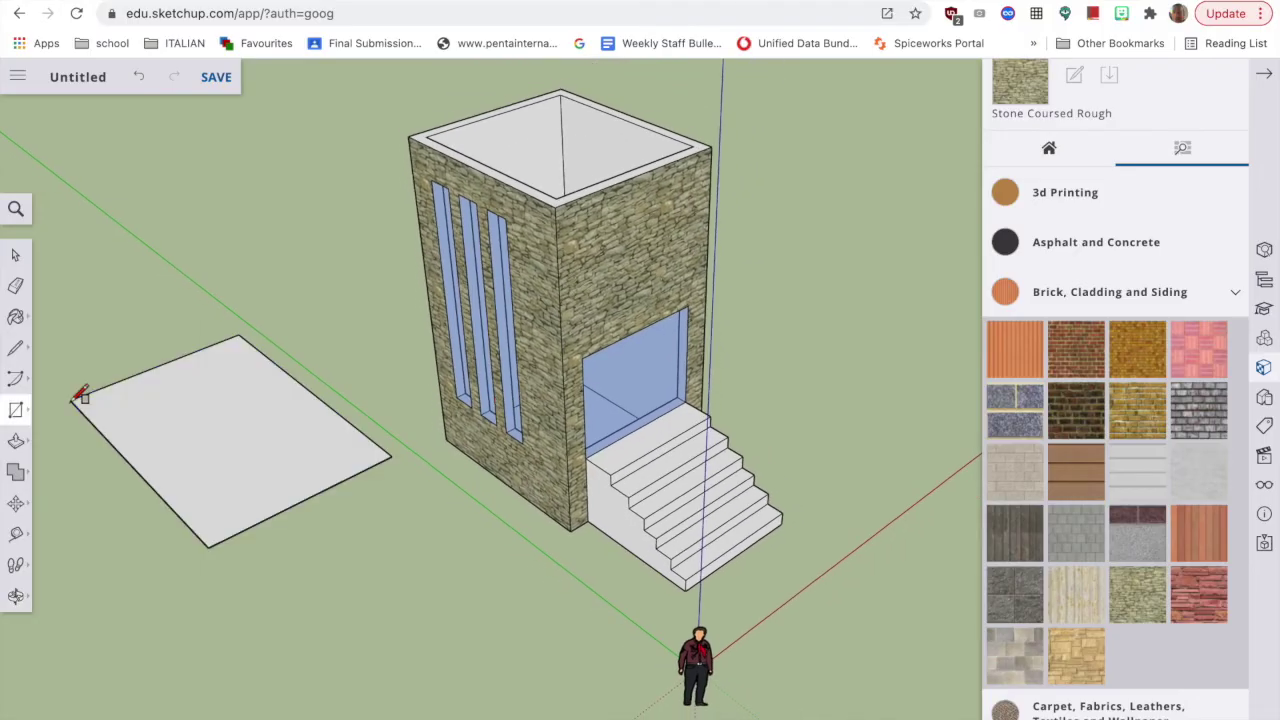
pyautogui.click(16, 441)
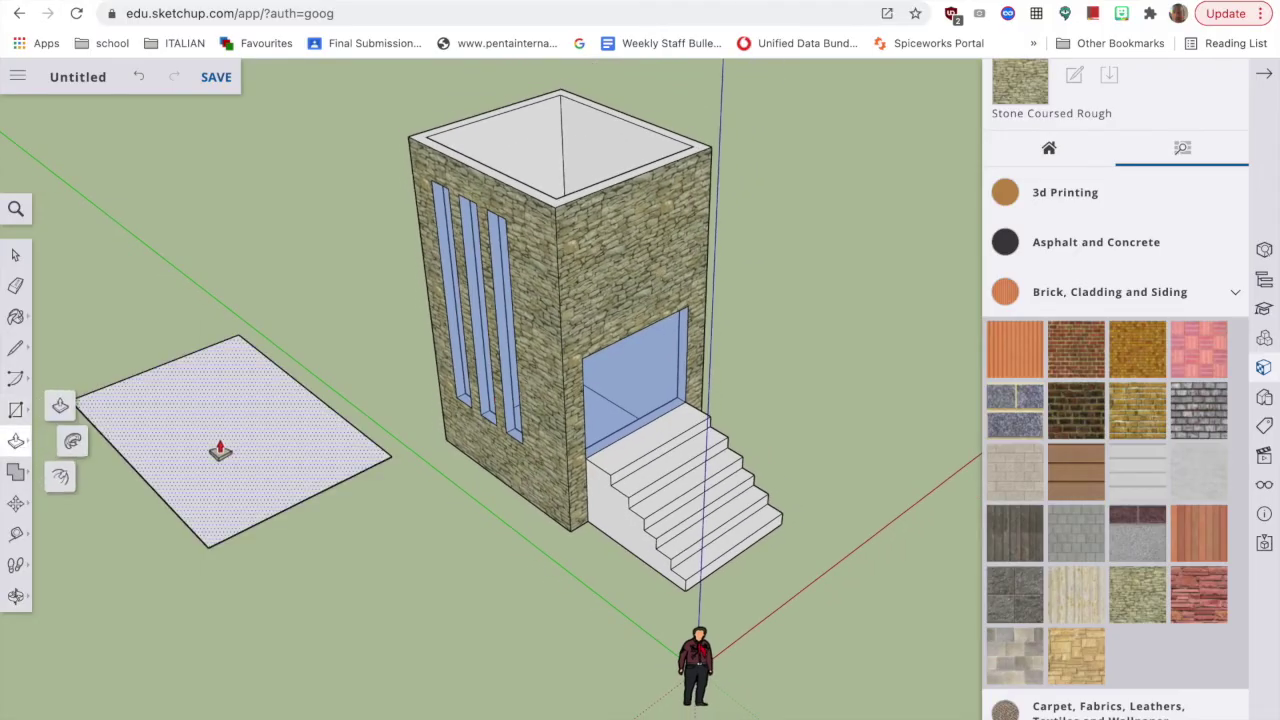
pyautogui.moveTo(220, 445); pyautogui.dragTo(222, 437)
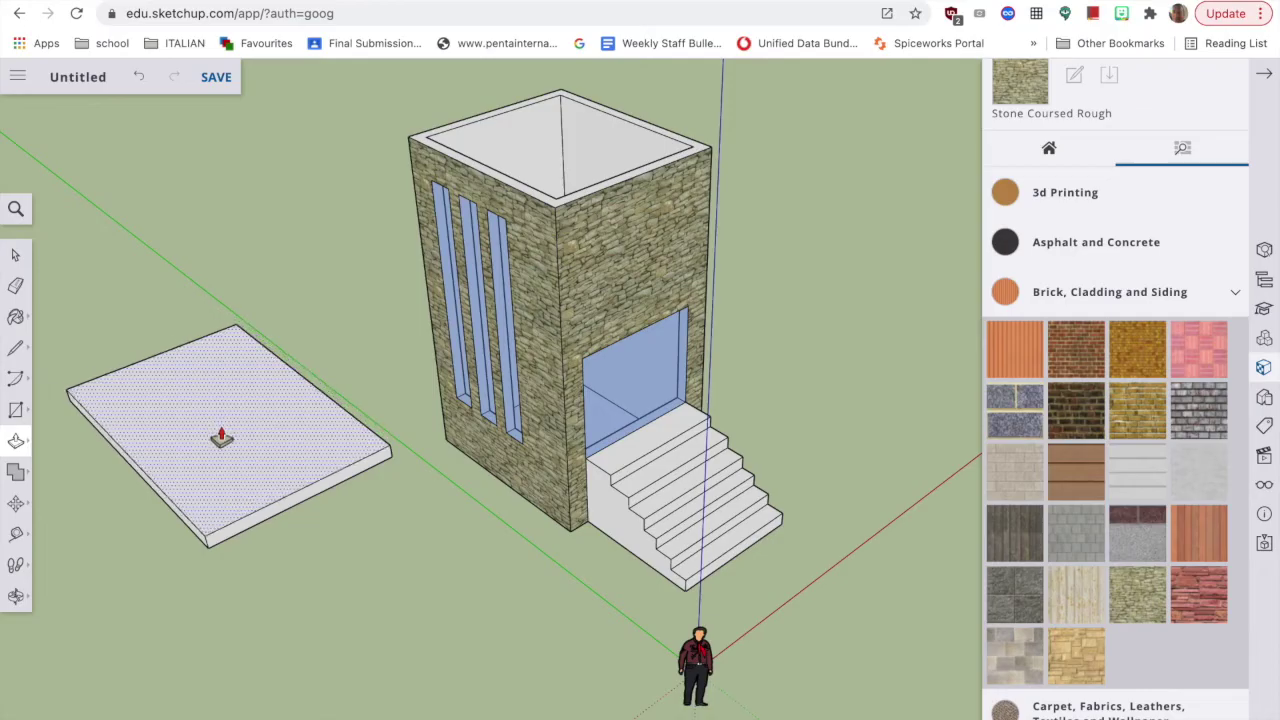
# Crossing-select the whole slab
pyautogui.click(20, 259)
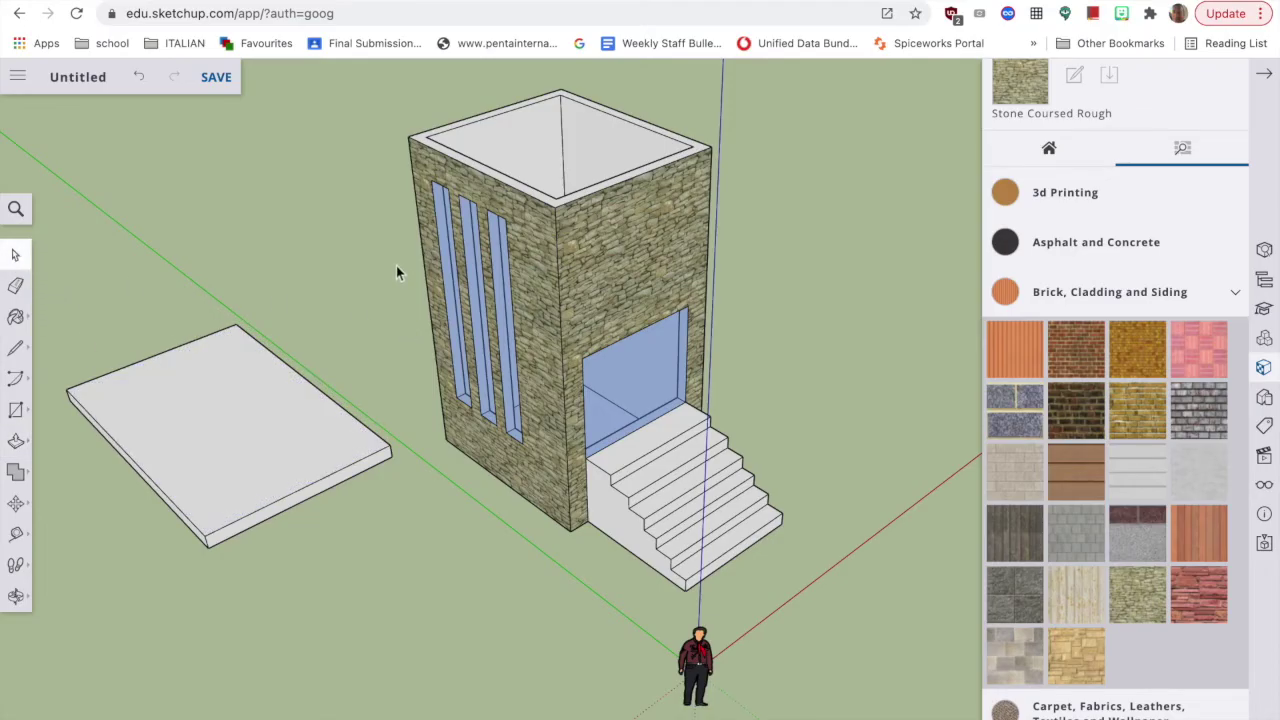
pyautogui.moveTo(395, 265); pyautogui.dragTo(287, 444)
pyautogui.moveTo(169, 577); pyautogui.dragTo(57, 614)
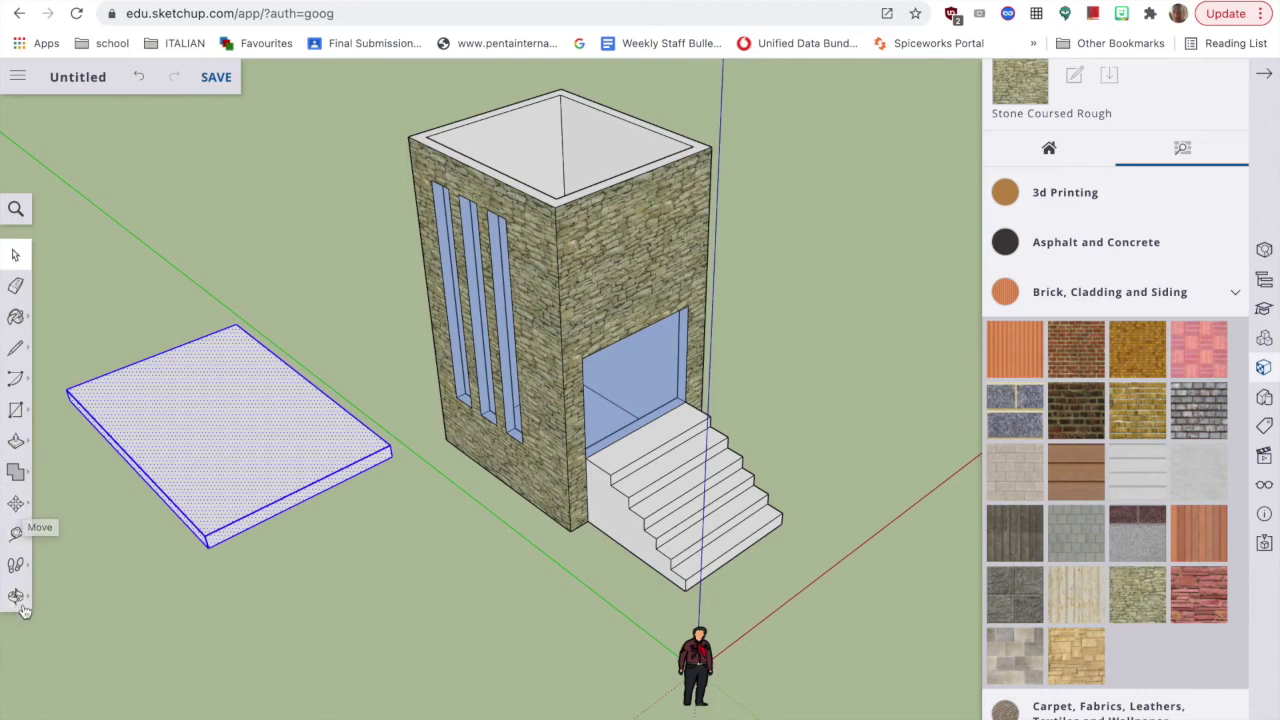
# Move the slab up the blue axis and across onto the tower top as an overhanging roof
pyautogui.click(17, 508)
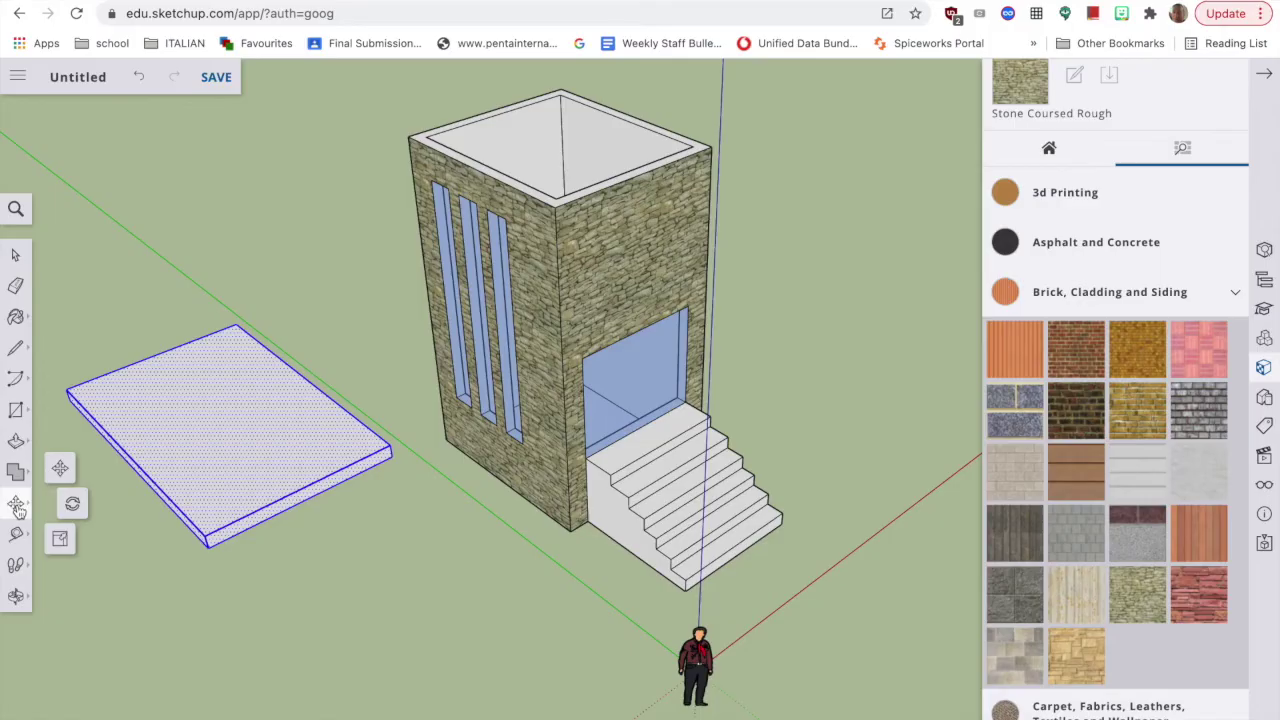
pyautogui.click(62, 469)
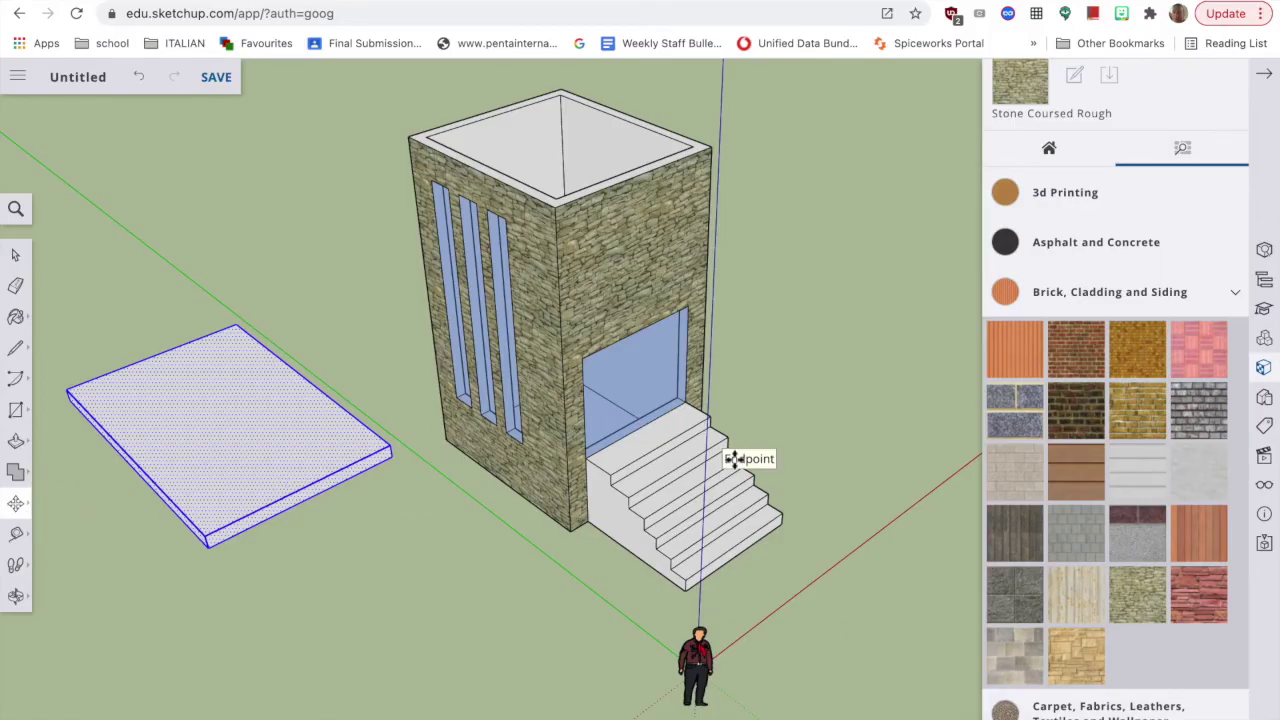
pyautogui.scroll(3, 734, 459)
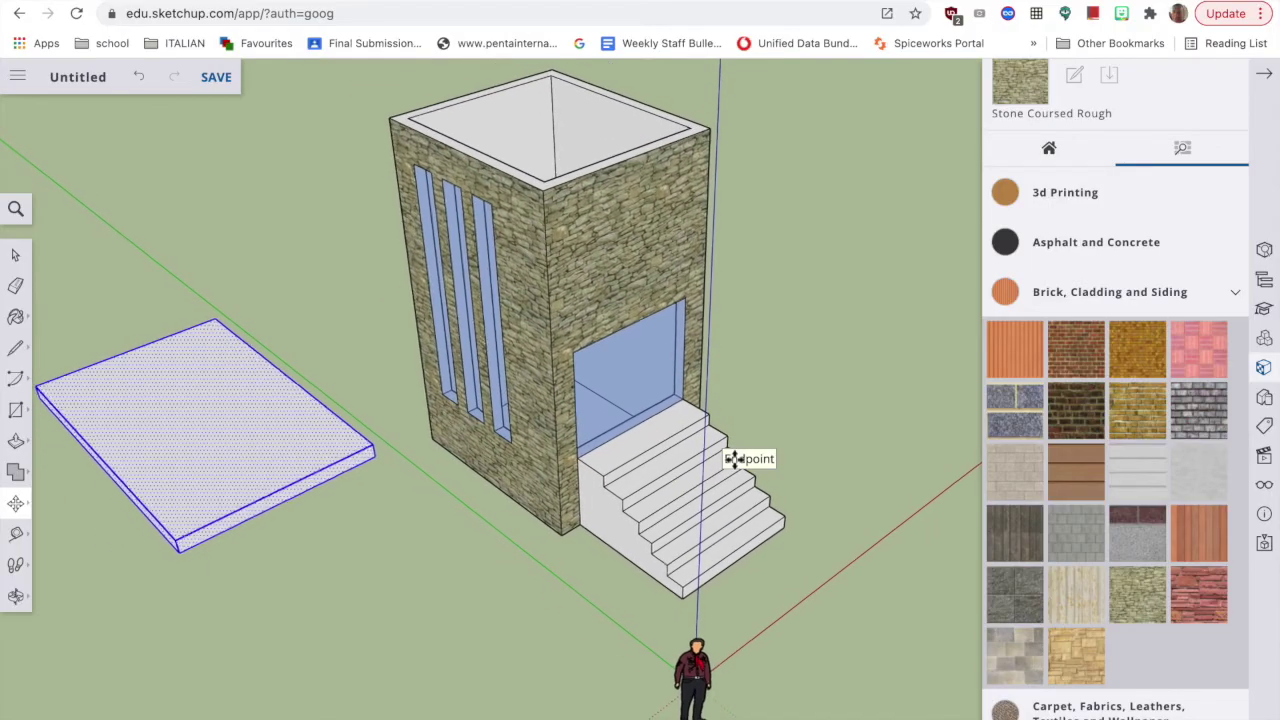
pyautogui.scroll(-3, 734, 459)
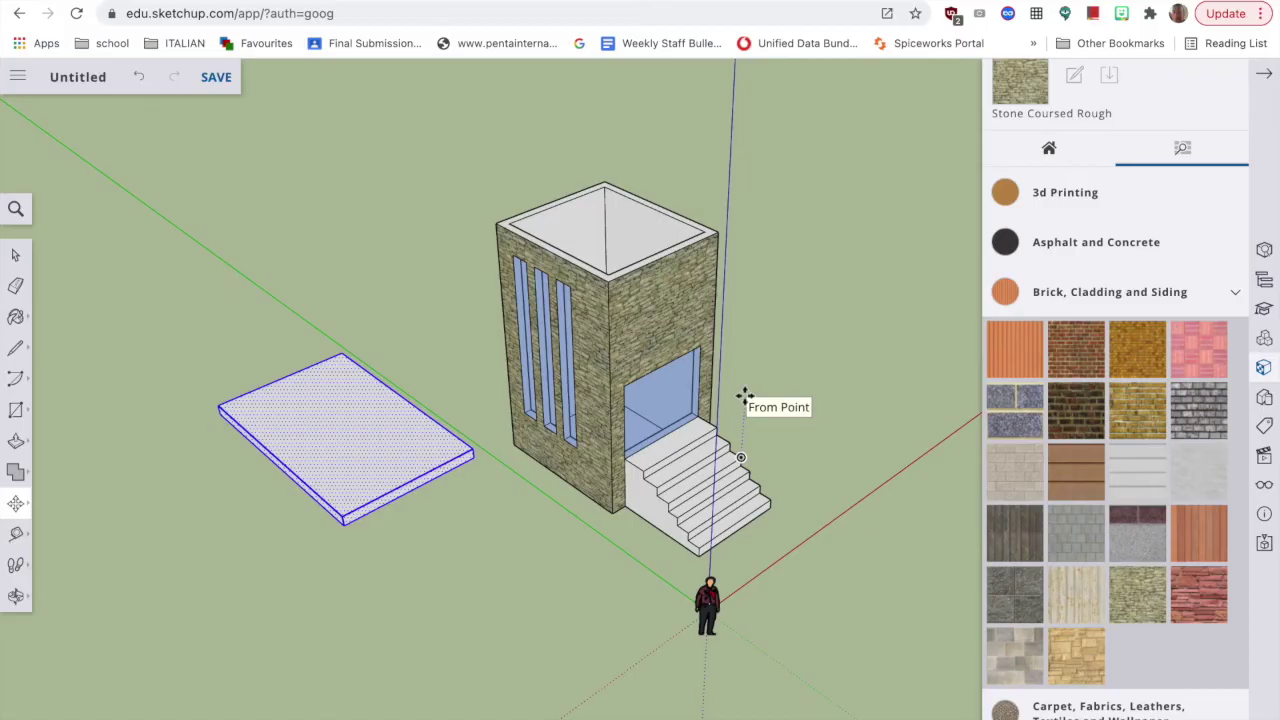
pyautogui.moveTo(745, 396); pyautogui.dragTo(749, 178)
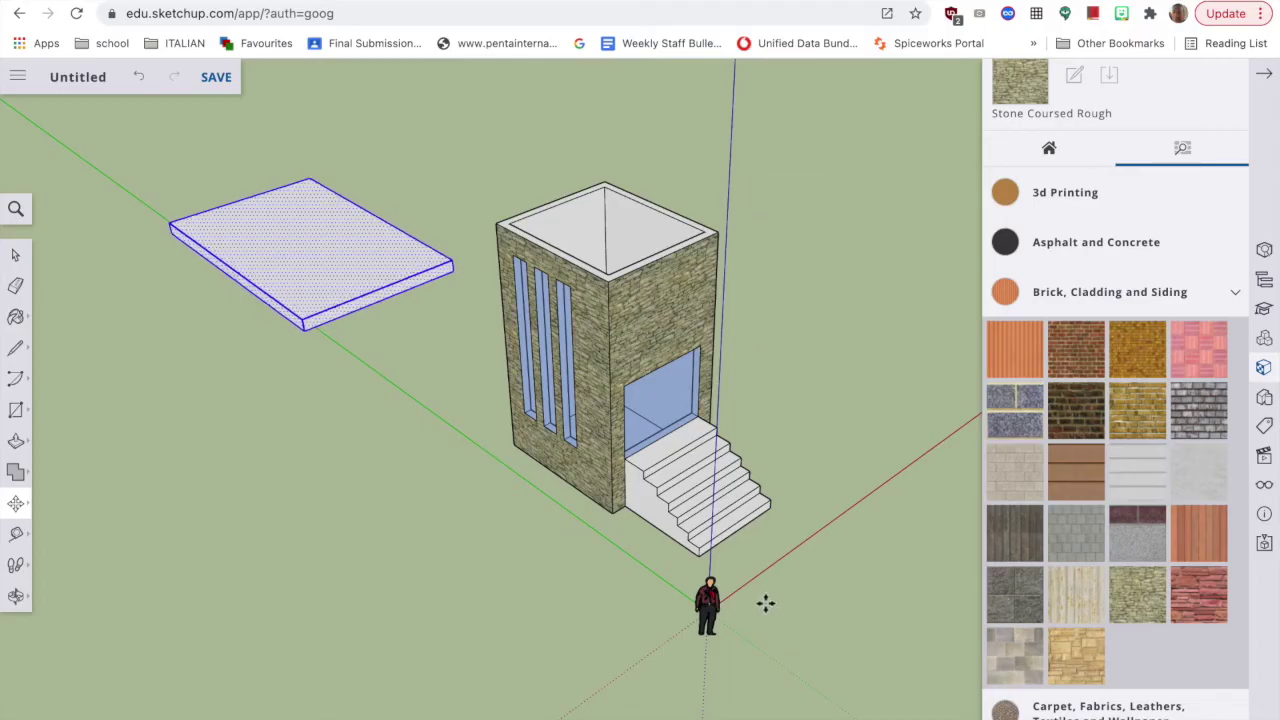
pyautogui.moveTo(764, 603); pyautogui.dragTo(893, 495)
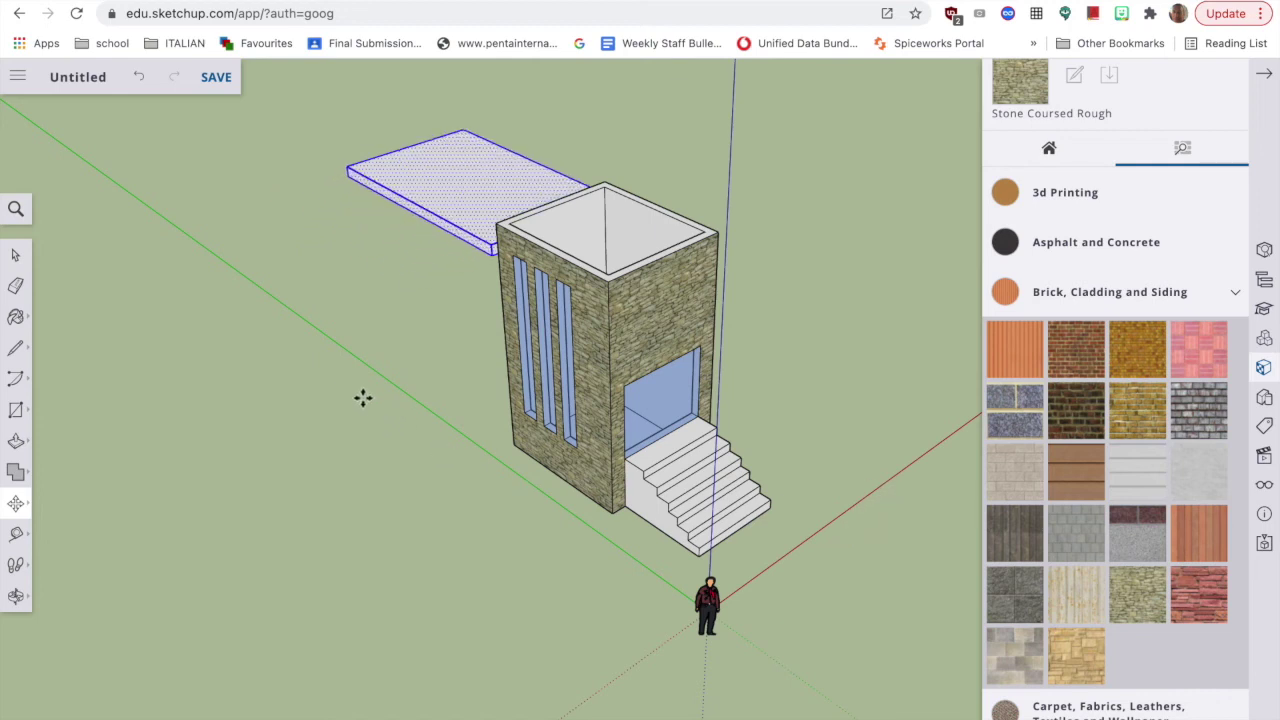
pyautogui.moveTo(363, 398); pyautogui.dragTo(484, 487)
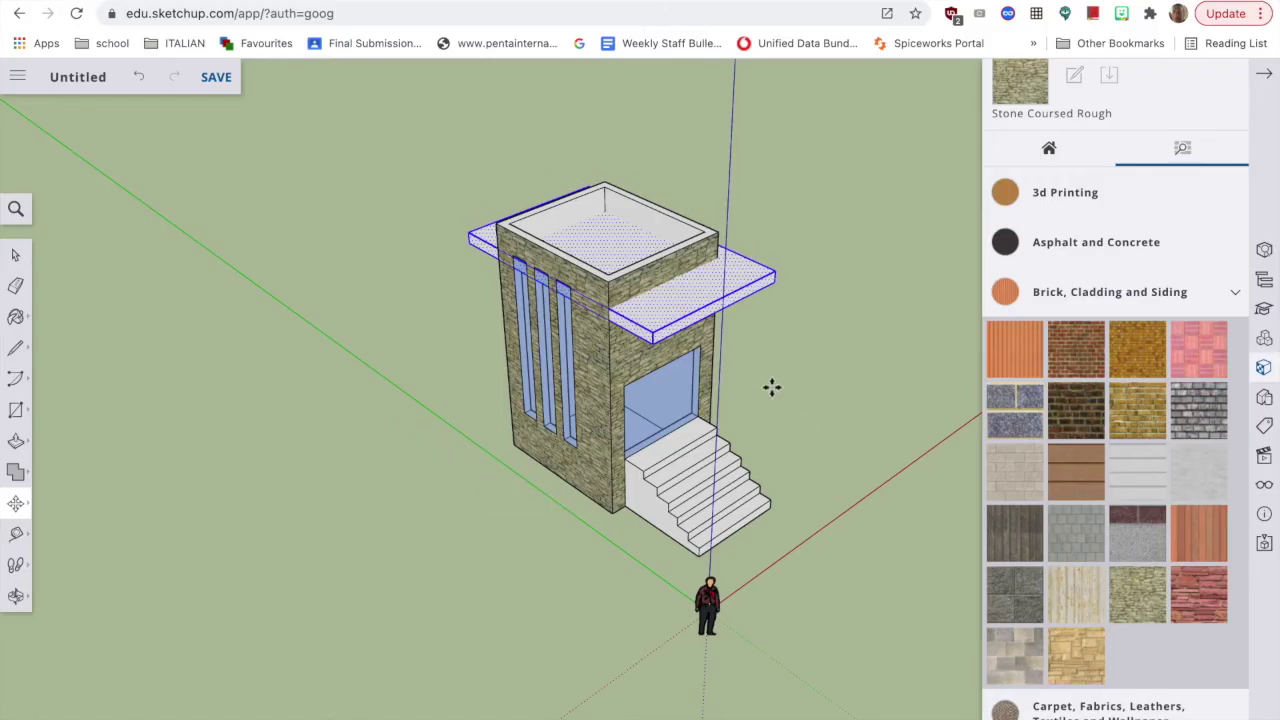
pyautogui.moveTo(771, 387); pyautogui.dragTo(766, 362)
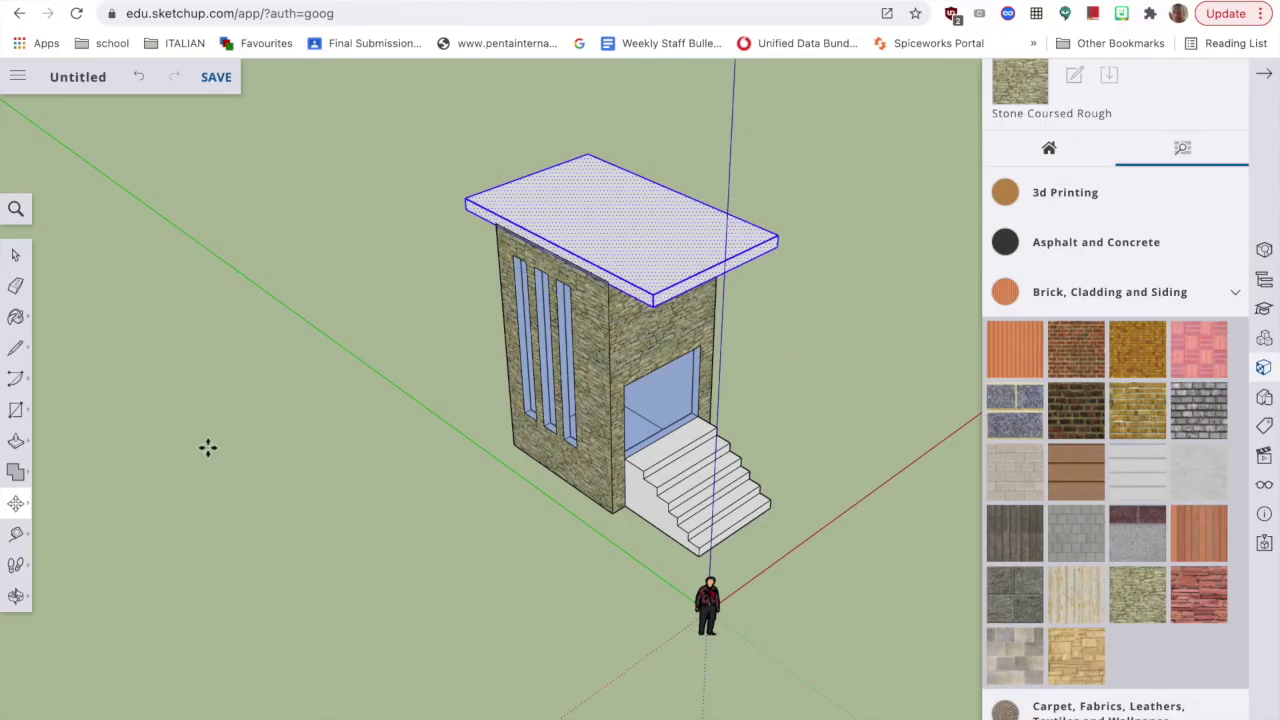
# Orbit to a level front view and nudge the roof slab slightly left along the red axis
pyautogui.click(16, 596)
pyautogui.moveTo(423, 583); pyautogui.dragTo(209, 394)
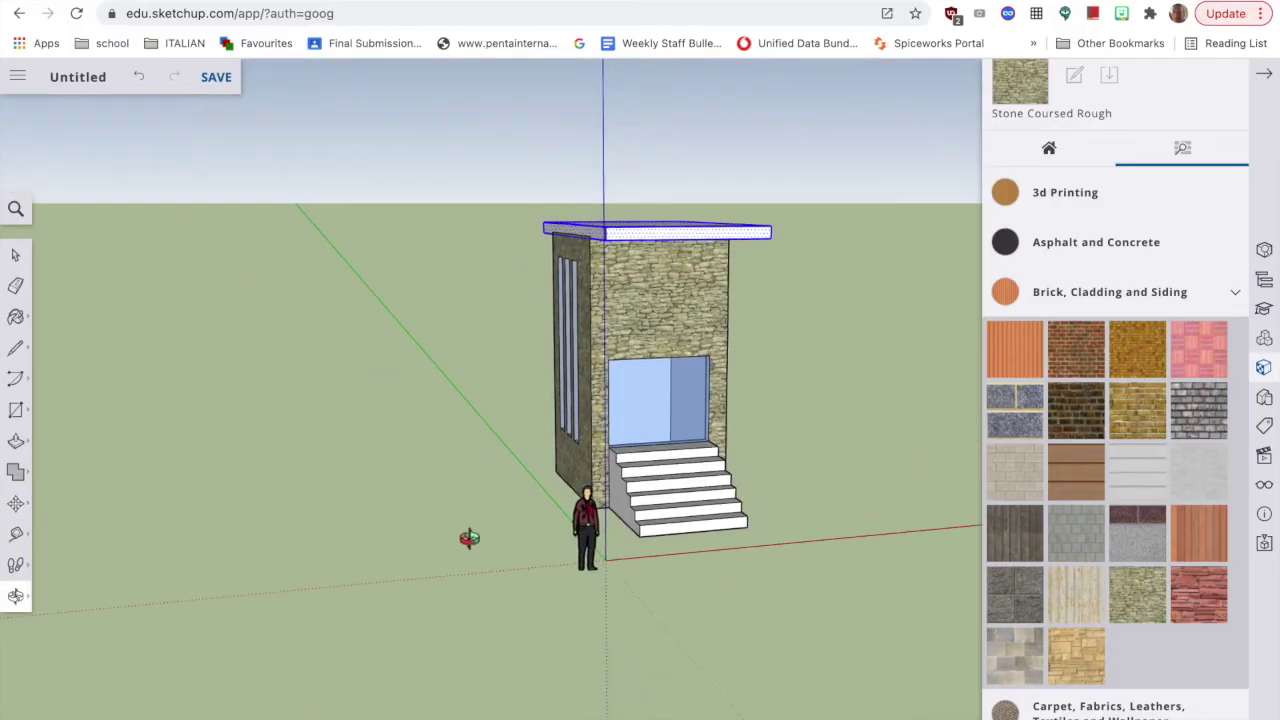
pyautogui.moveTo(471, 537); pyautogui.dragTo(489, 560)
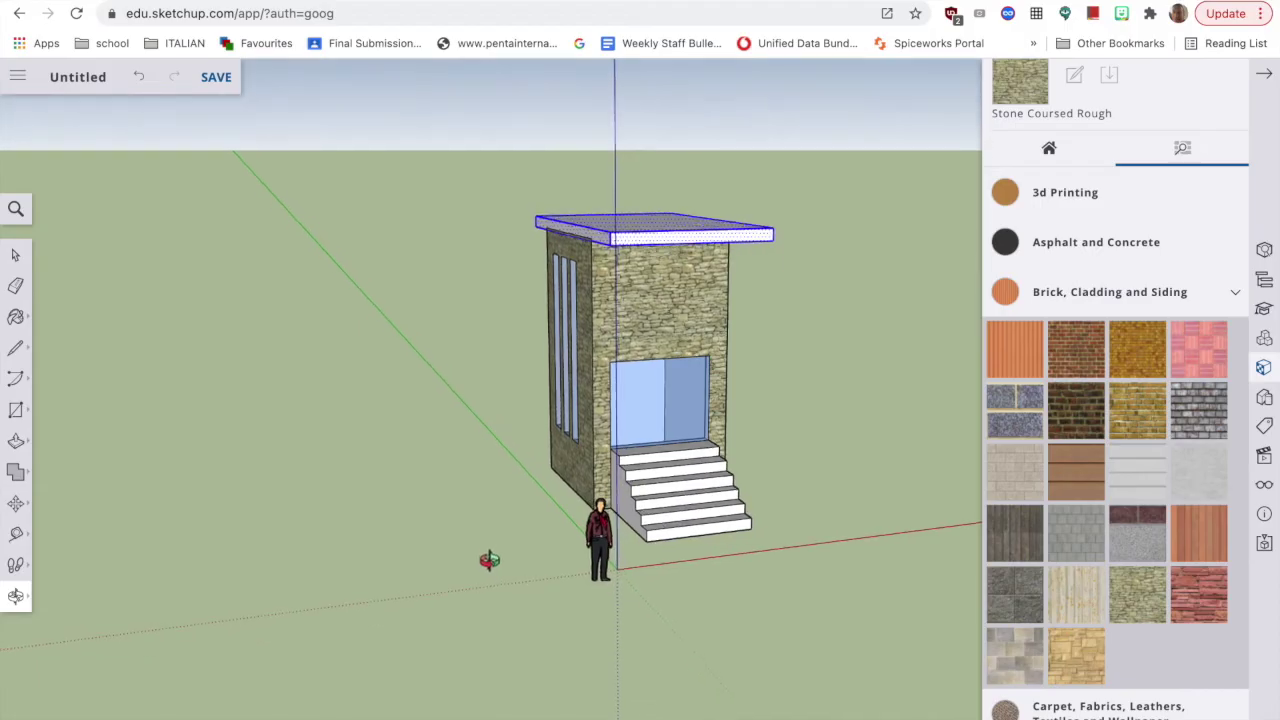
pyautogui.click(16, 500)
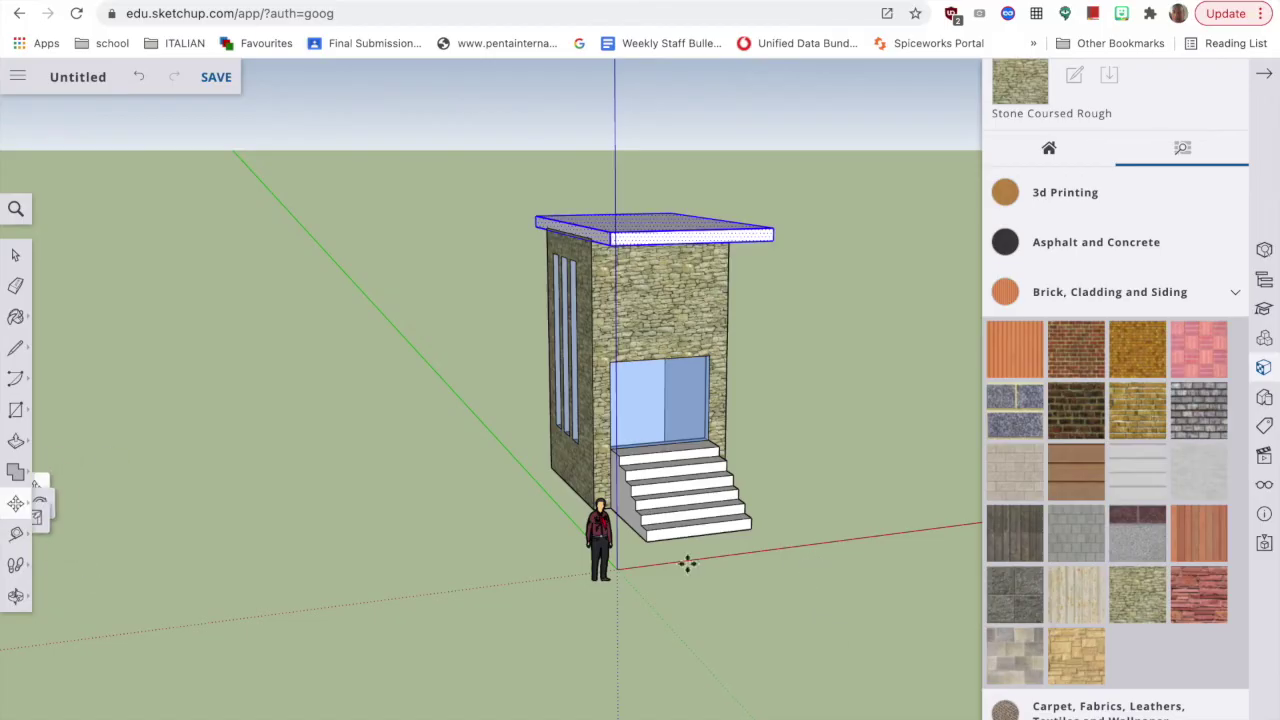
pyautogui.moveTo(868, 585); pyautogui.dragTo(849, 591)
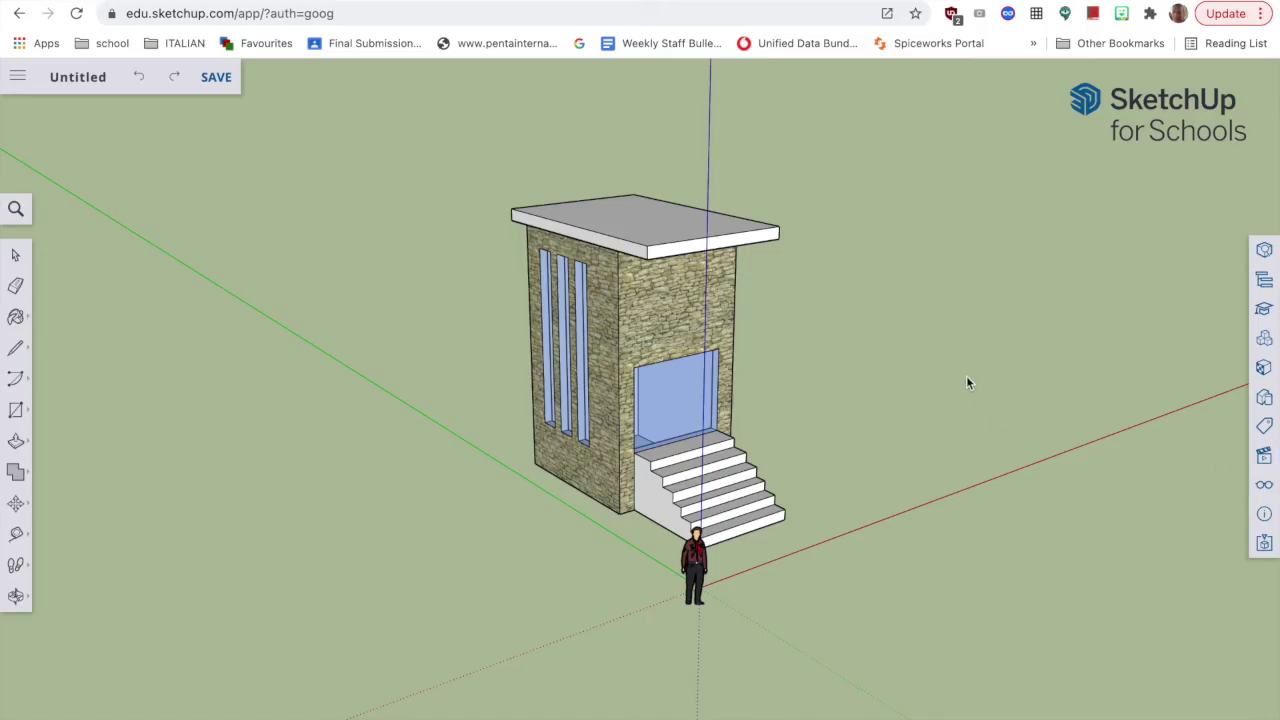
# Open the Components panel and scroll to its Search 3D Warehouse box
pyautogui.click(1265, 341)
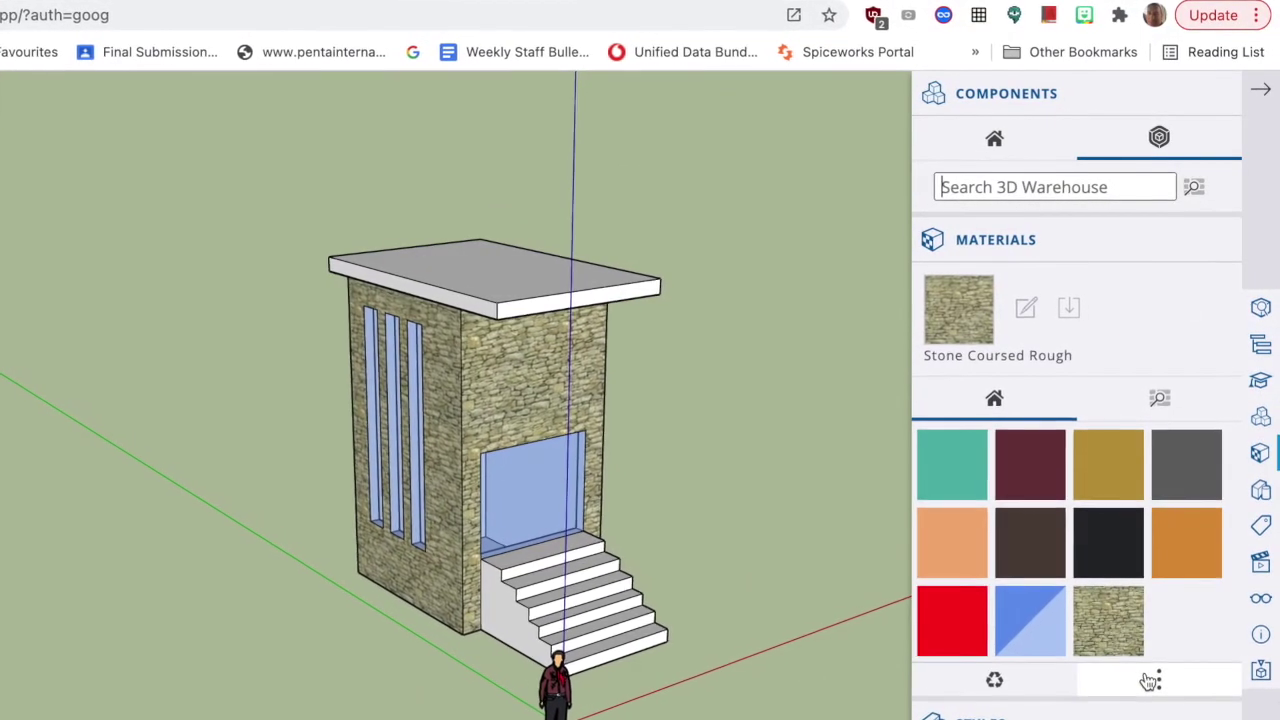
pyautogui.scroll(-20, 1143, 682)
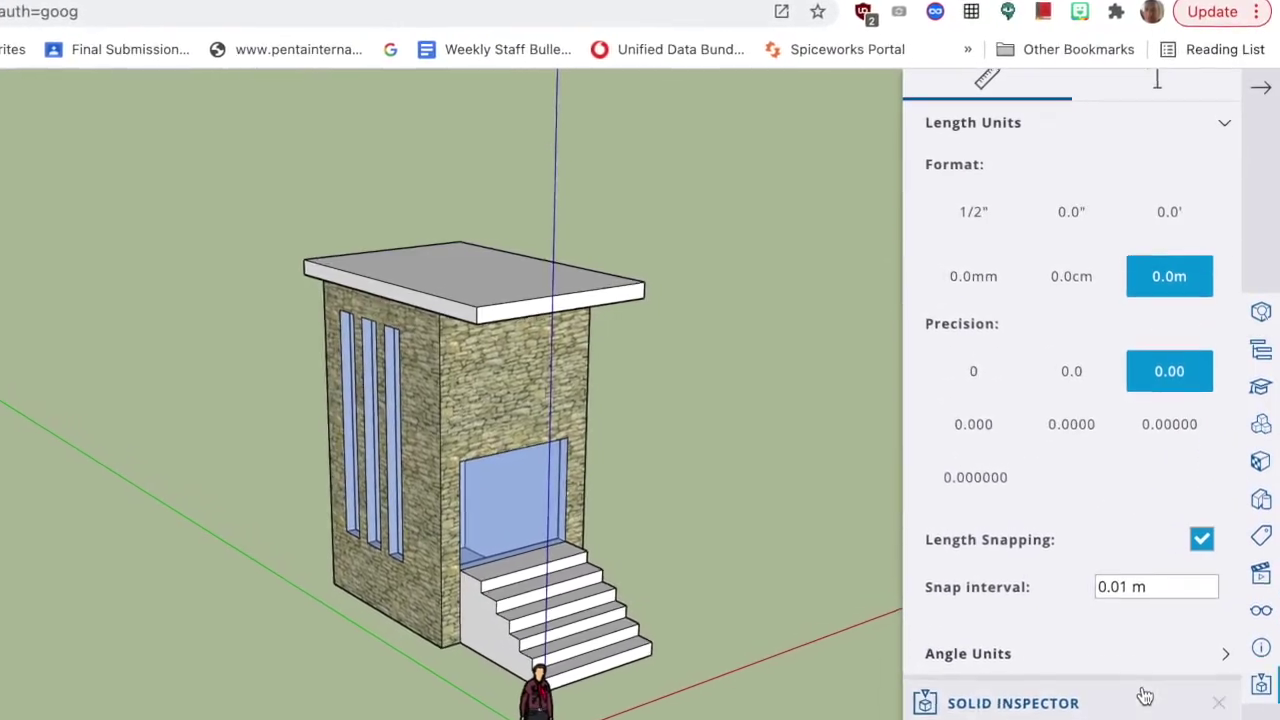
pyautogui.scroll(20, 1146, 692)
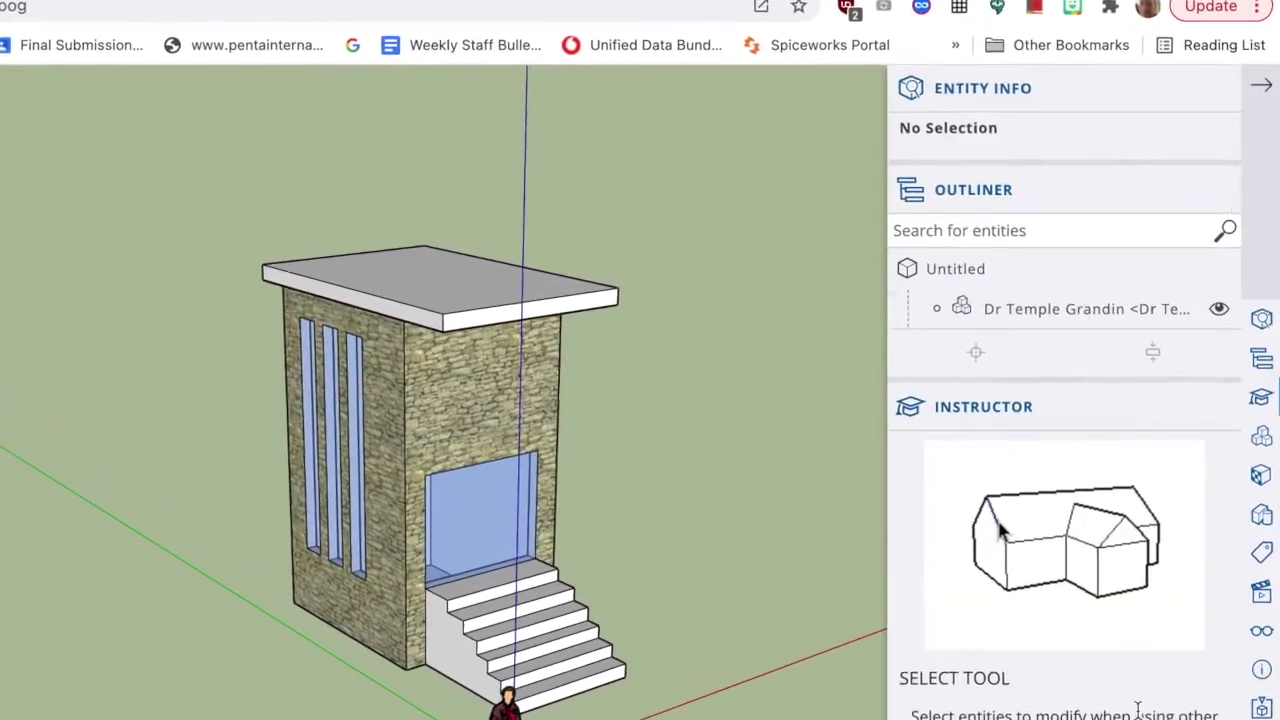
pyautogui.scroll(-6, 1143, 705)
# Search 3D Warehouse for 'tree' and browse the results
pyautogui.click(957, 398)
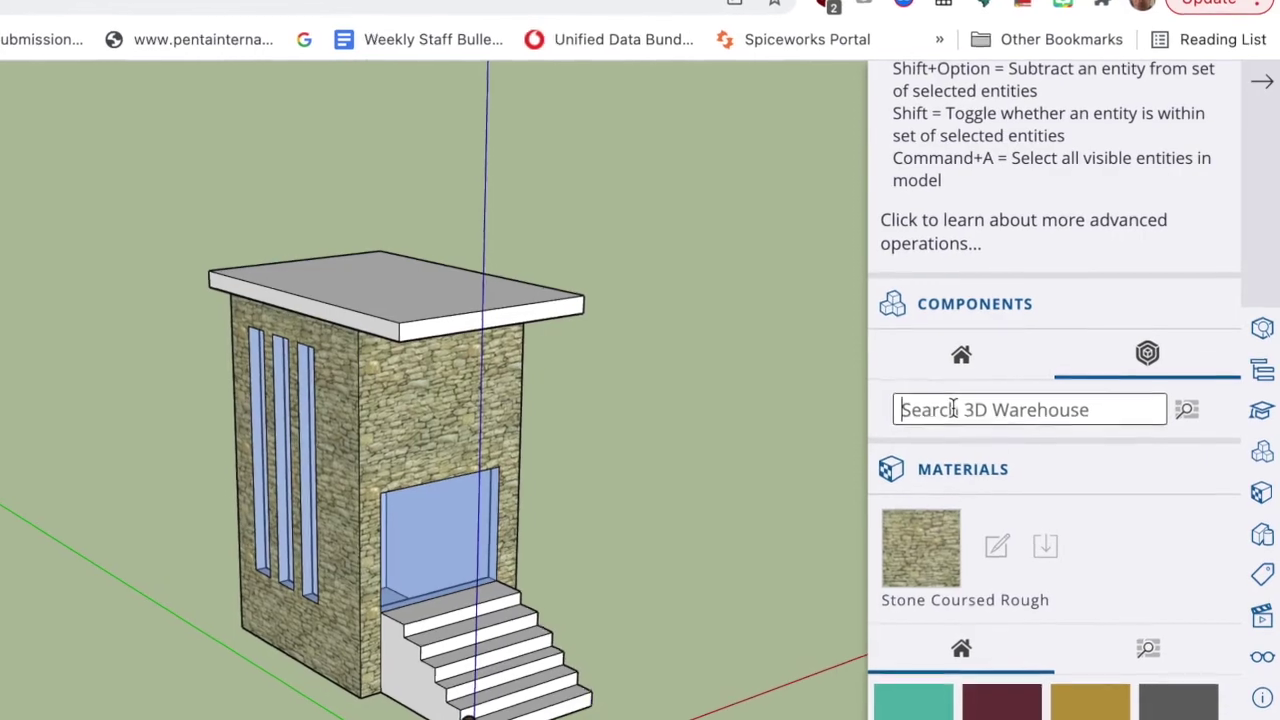
pyautogui.write('tree')
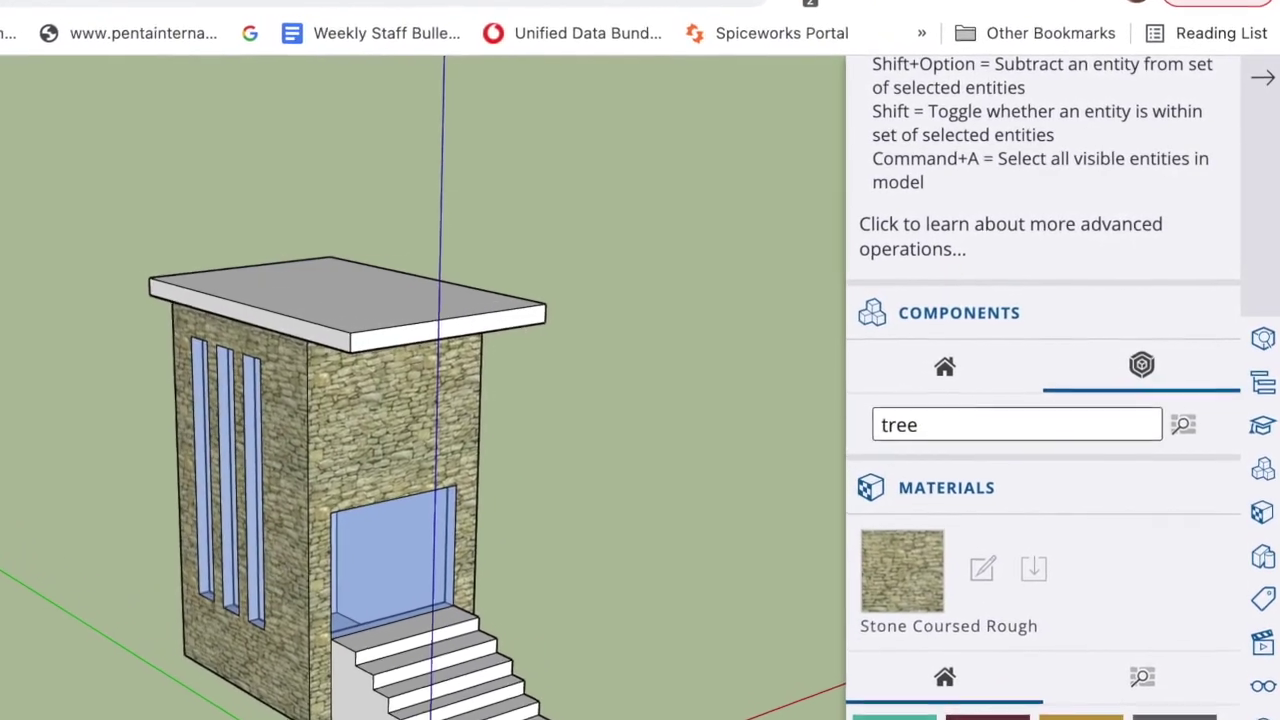
pyautogui.press('Return')
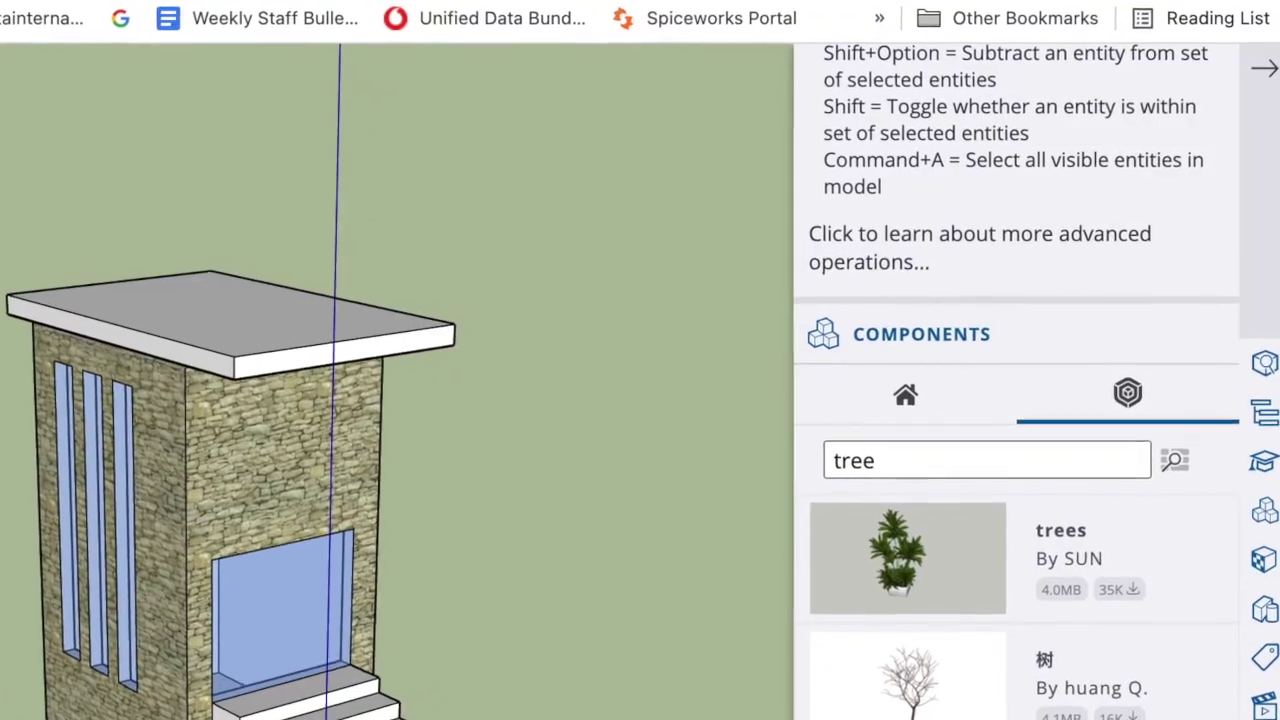
pyautogui.scroll(-5, 1020, 560)
pyautogui.scroll(-4, 990, 600)
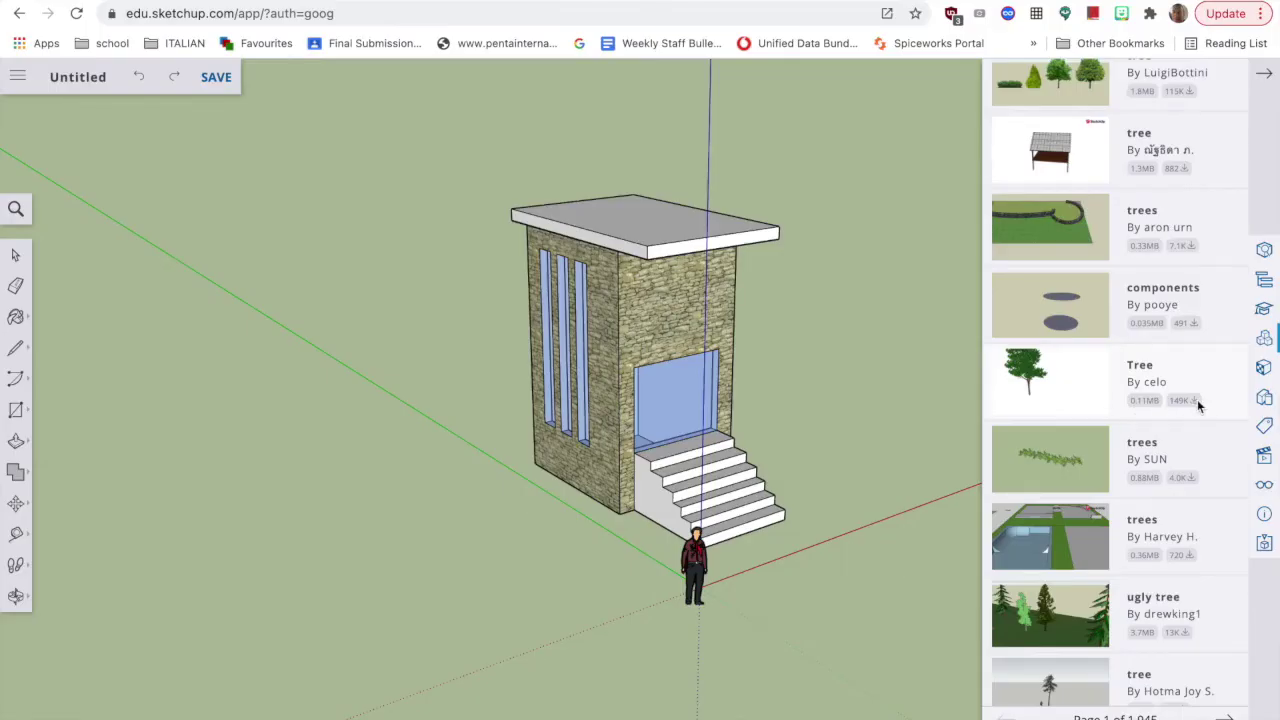
# Place the Tree by celo component to the right of the building's stairs
pyautogui.click(1197, 399)
pyautogui.click(756, 462)
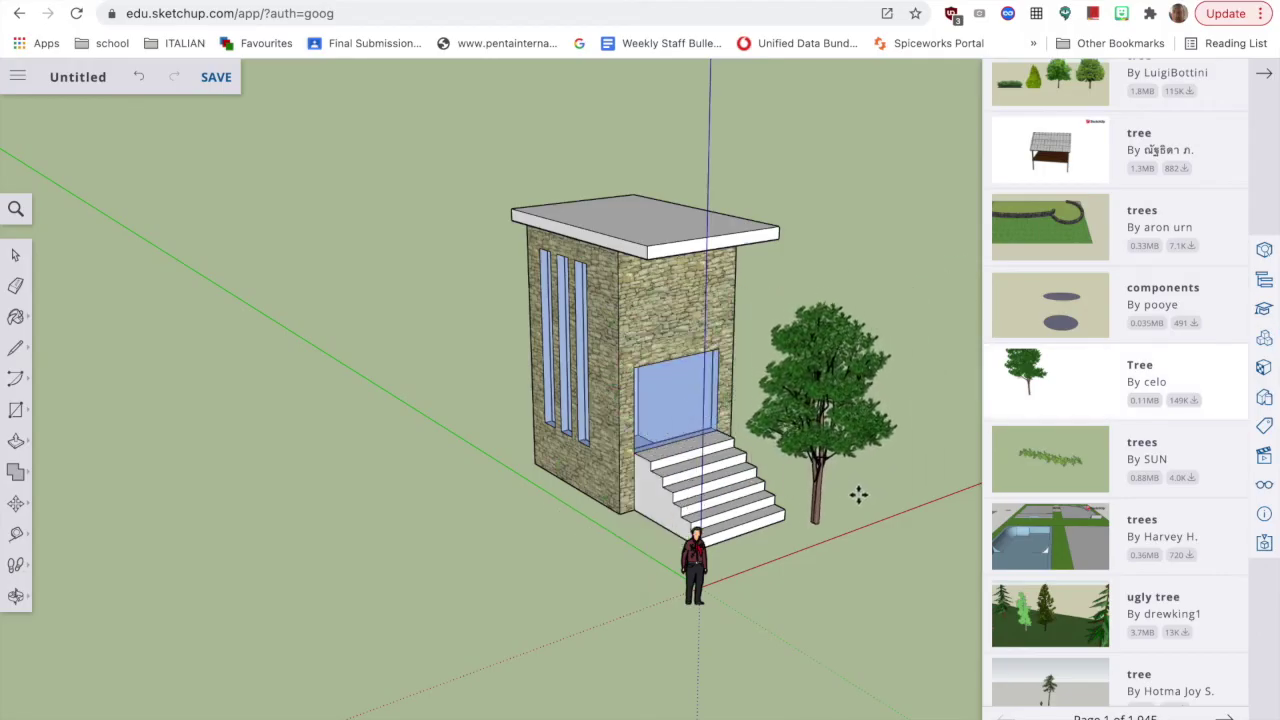
pyautogui.click(861, 496)
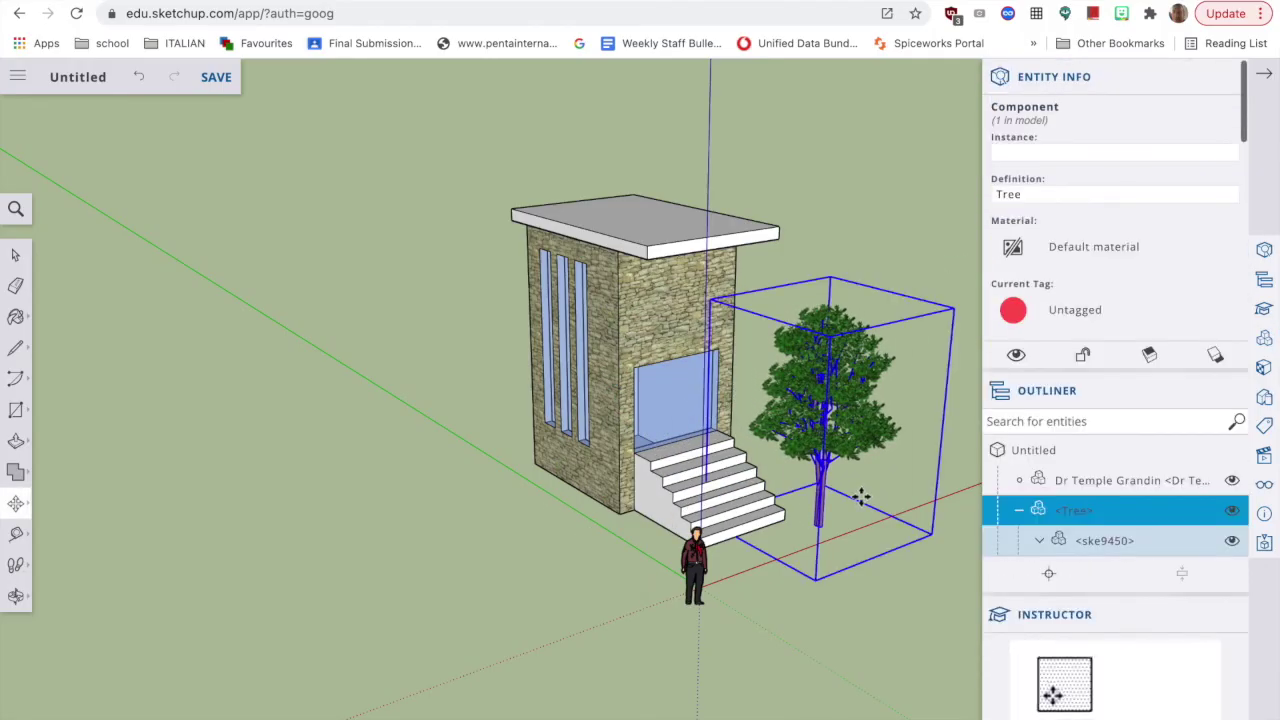
pyautogui.click(15, 255)
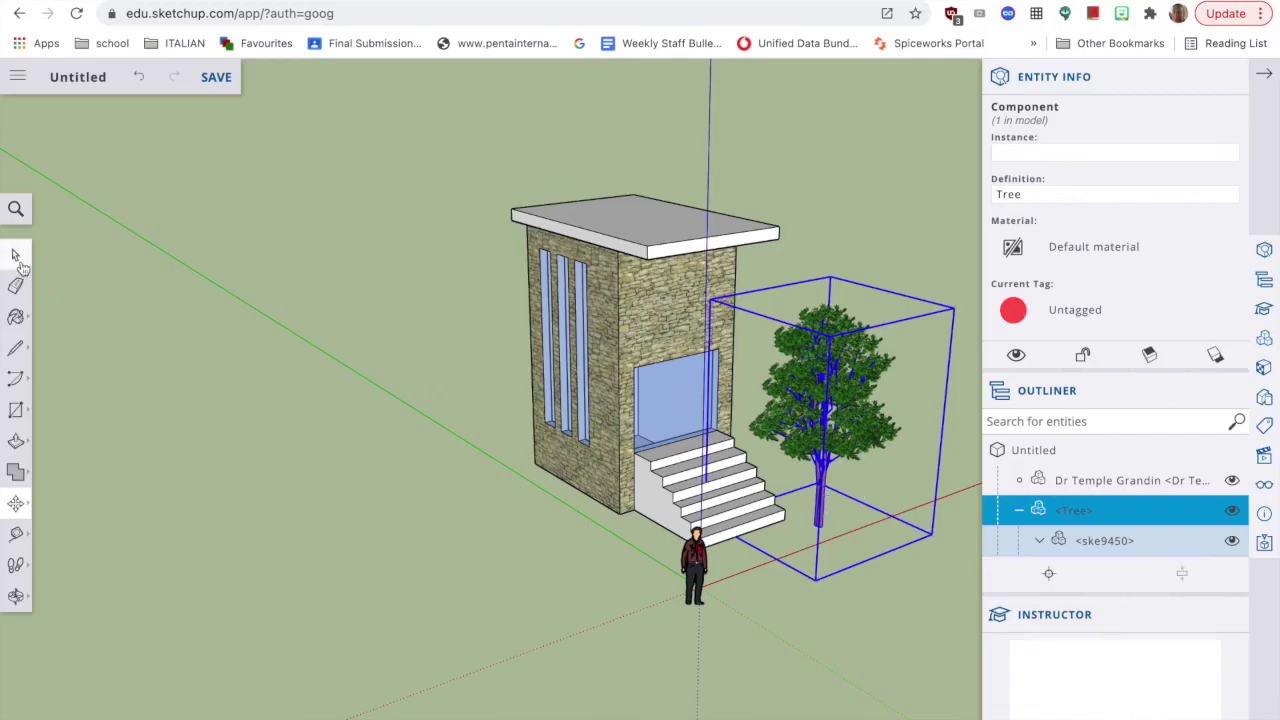
pyautogui.click(190, 349)
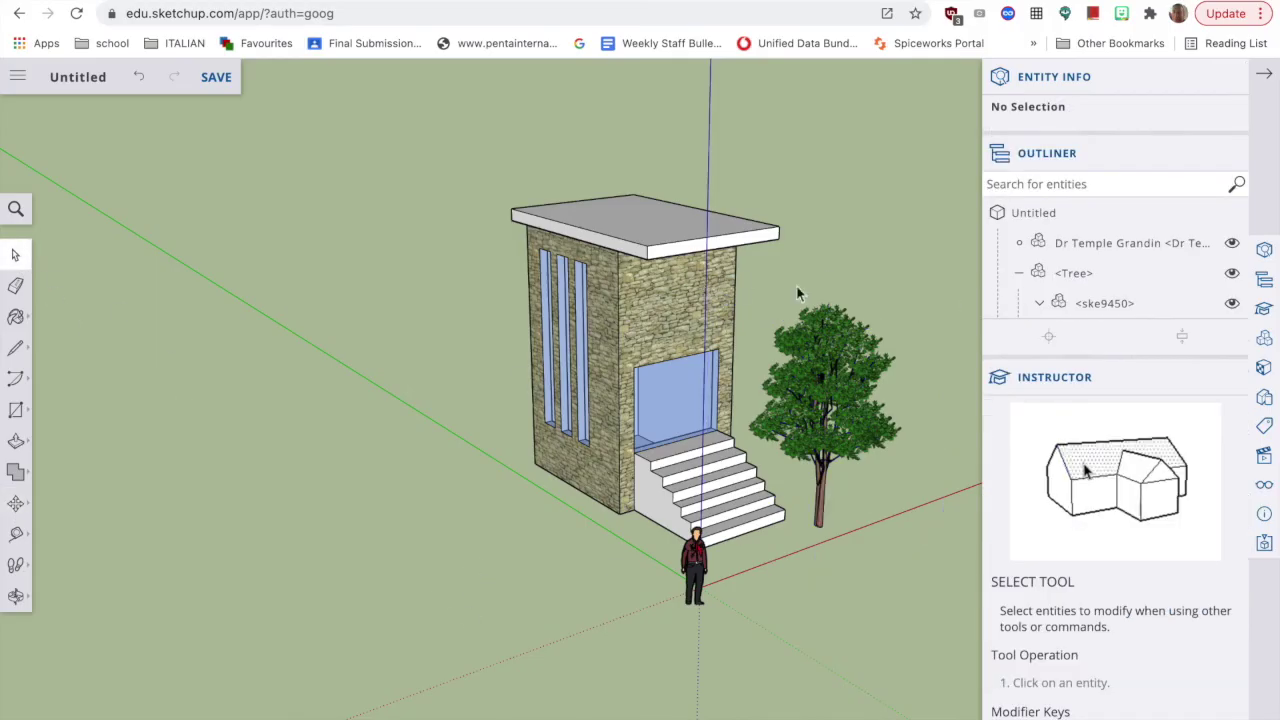
# Scale the selected tree upward to nearly the height of the roof
pyautogui.click(845, 380)
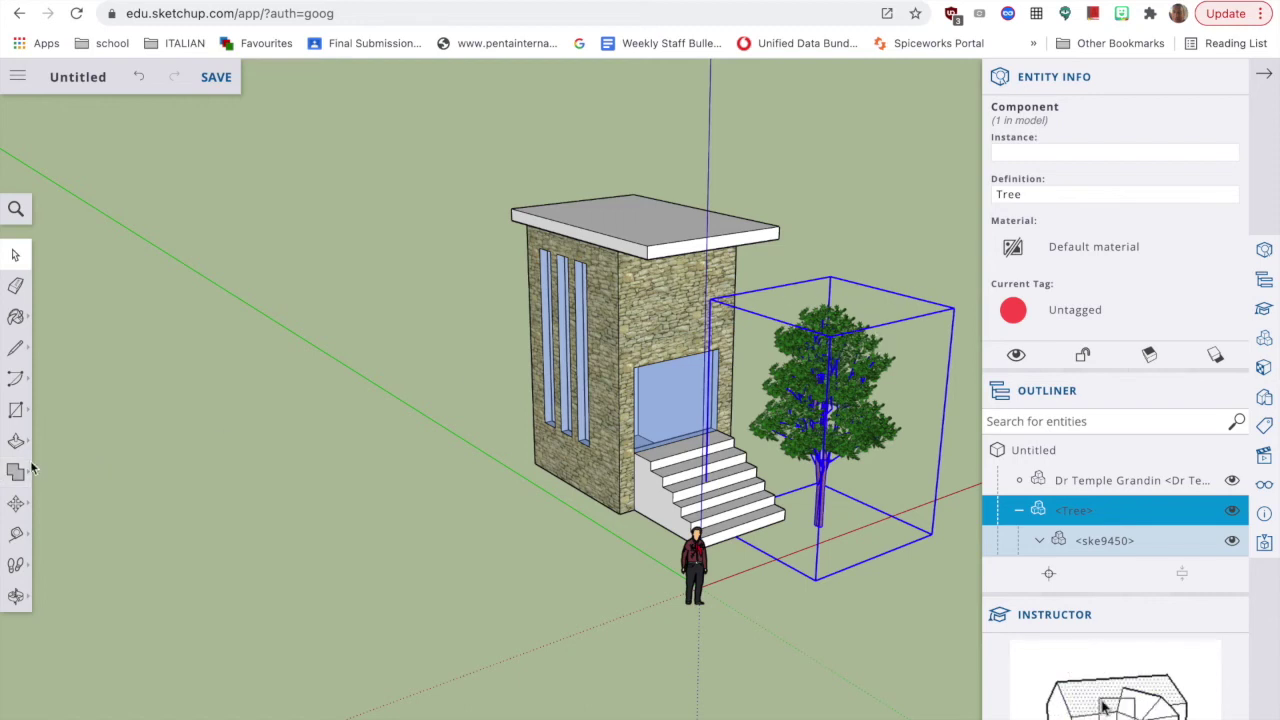
pyautogui.click(15, 507)
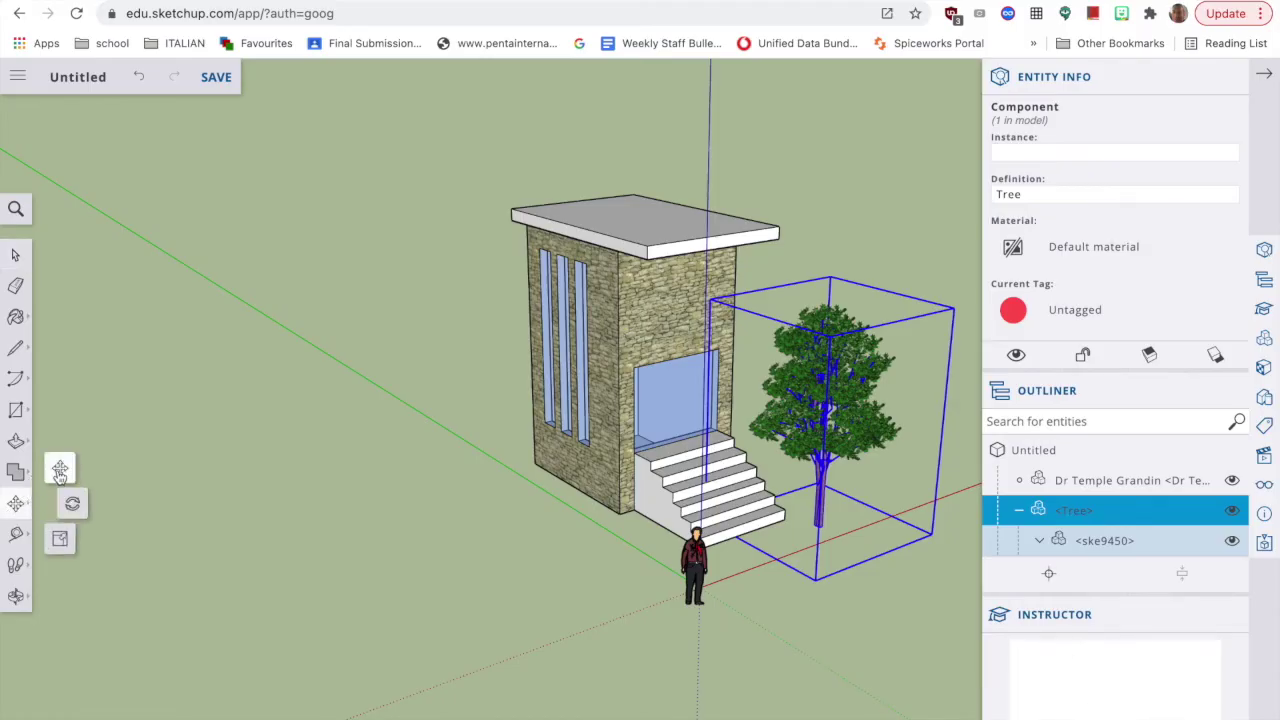
pyautogui.click(70, 505)
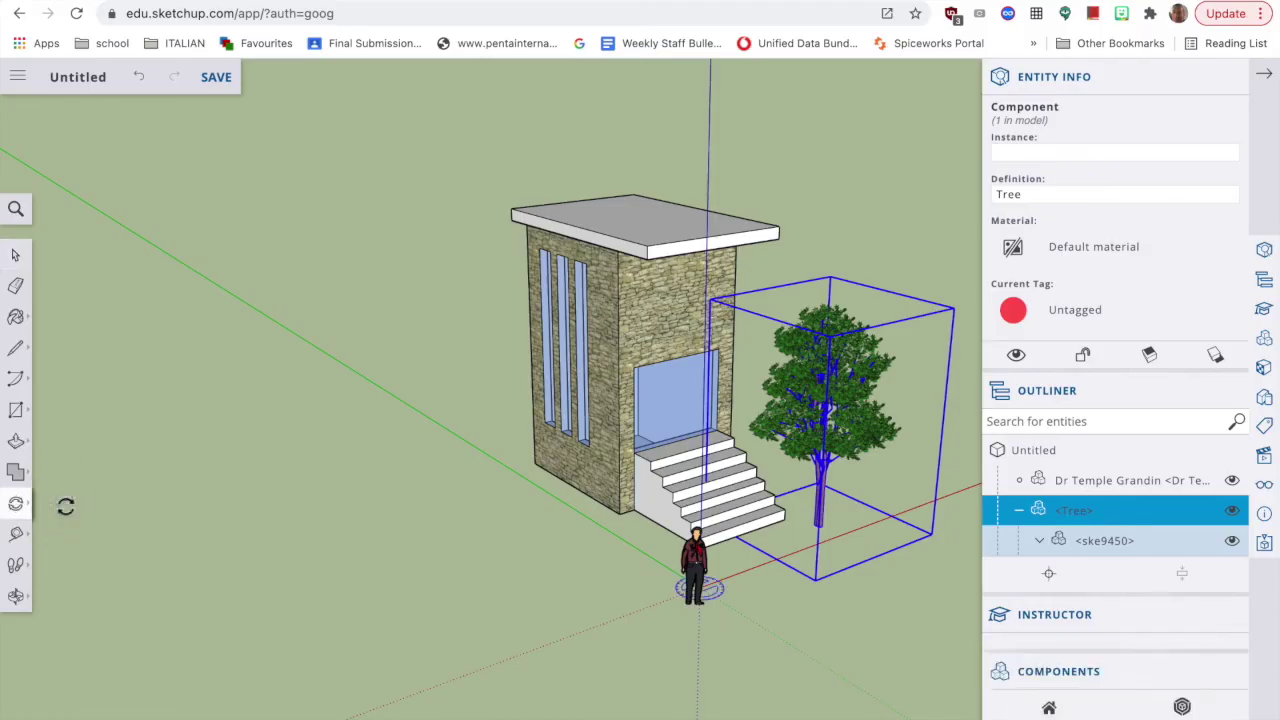
pyautogui.moveTo(69, 500)
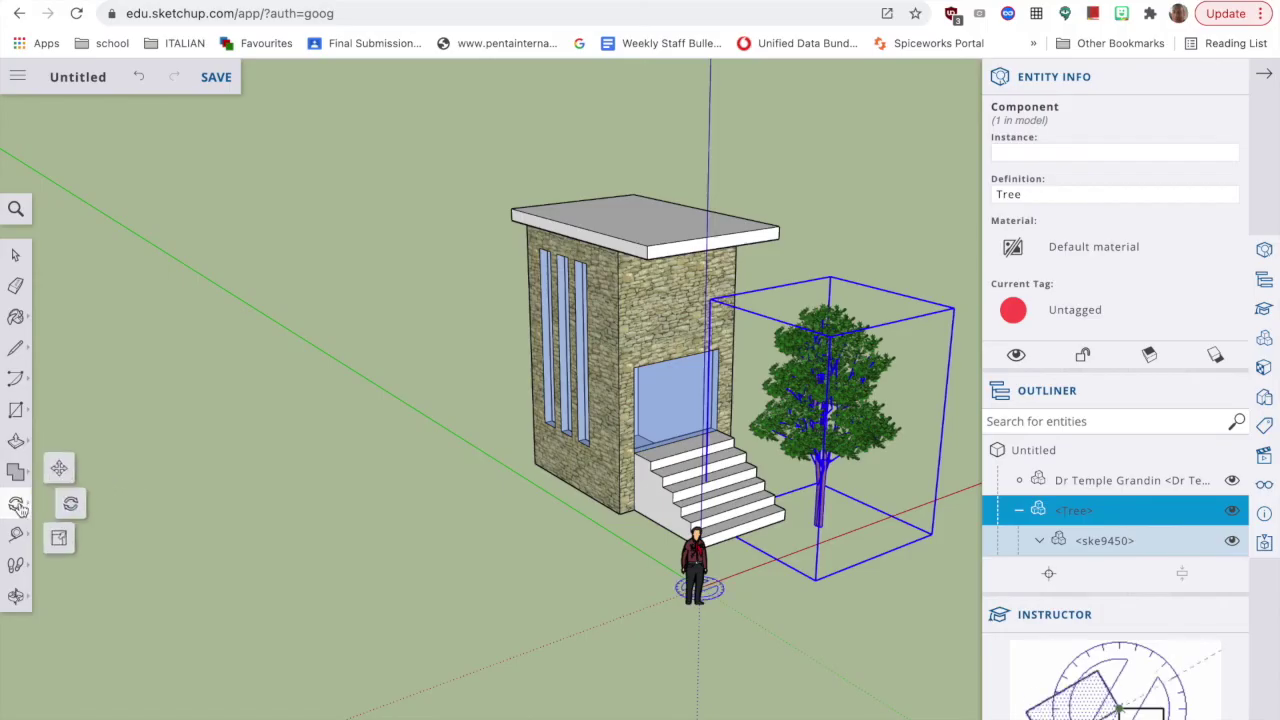
pyautogui.click(60, 541)
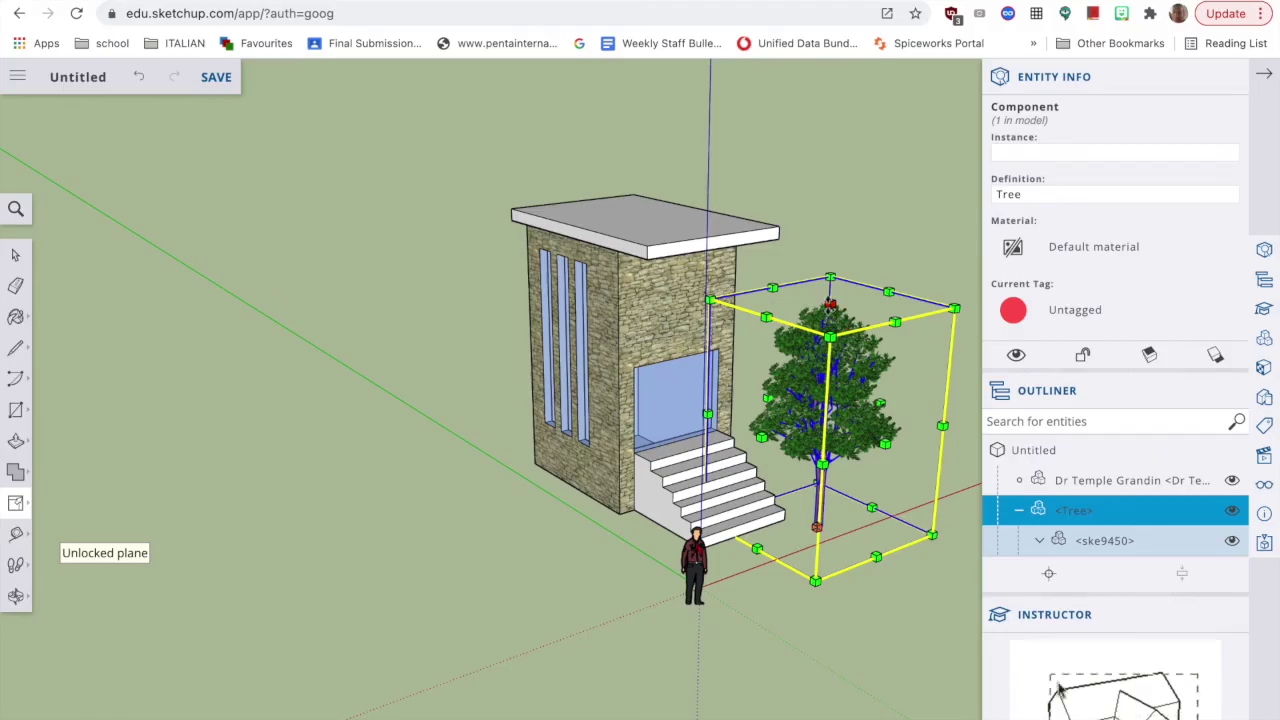
pyautogui.moveTo(830, 303); pyautogui.dragTo(747, 287)
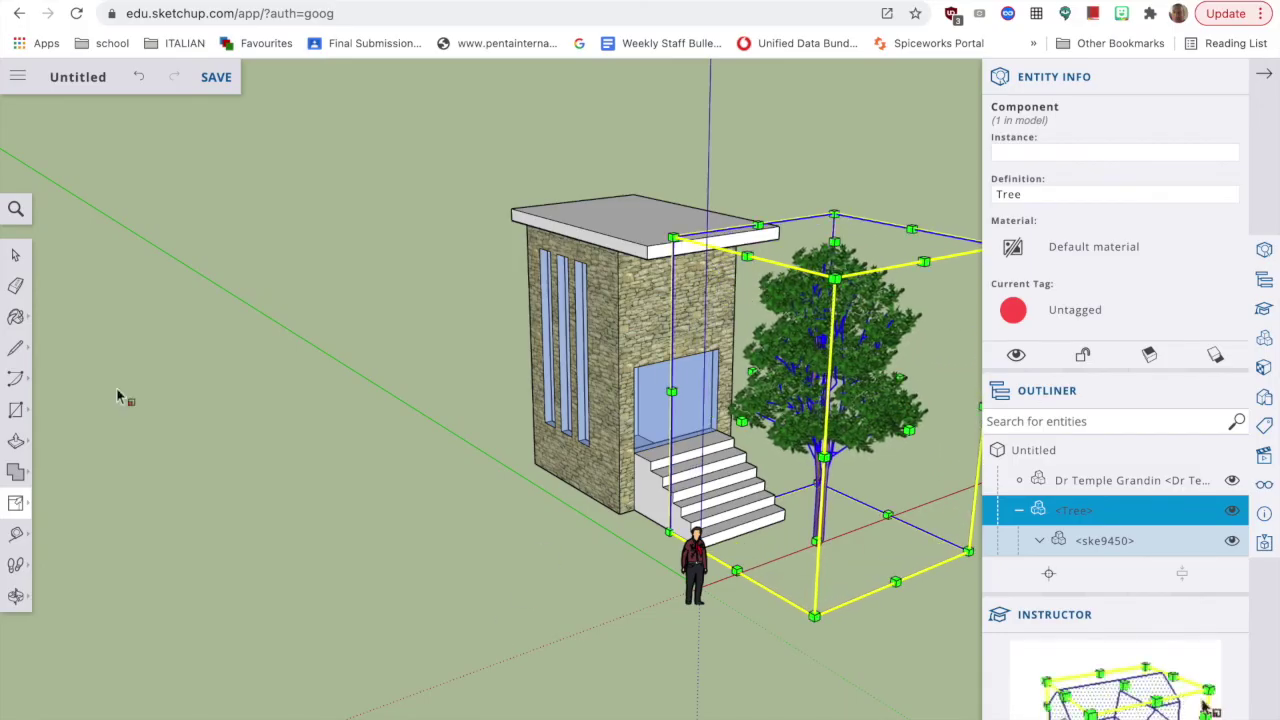
# Check the tree's new size, deselect it and orbit the model slightly
pyautogui.click(15, 255)
pyautogui.click(253, 458)
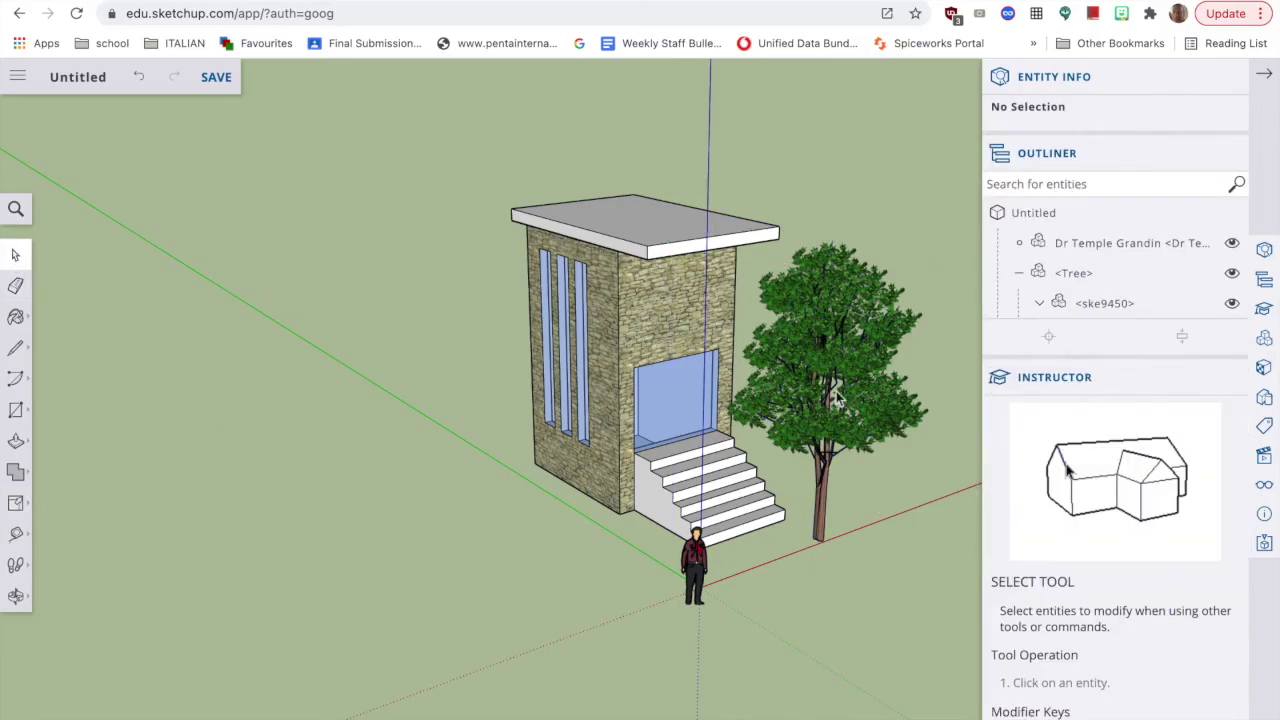
pyautogui.click(834, 400)
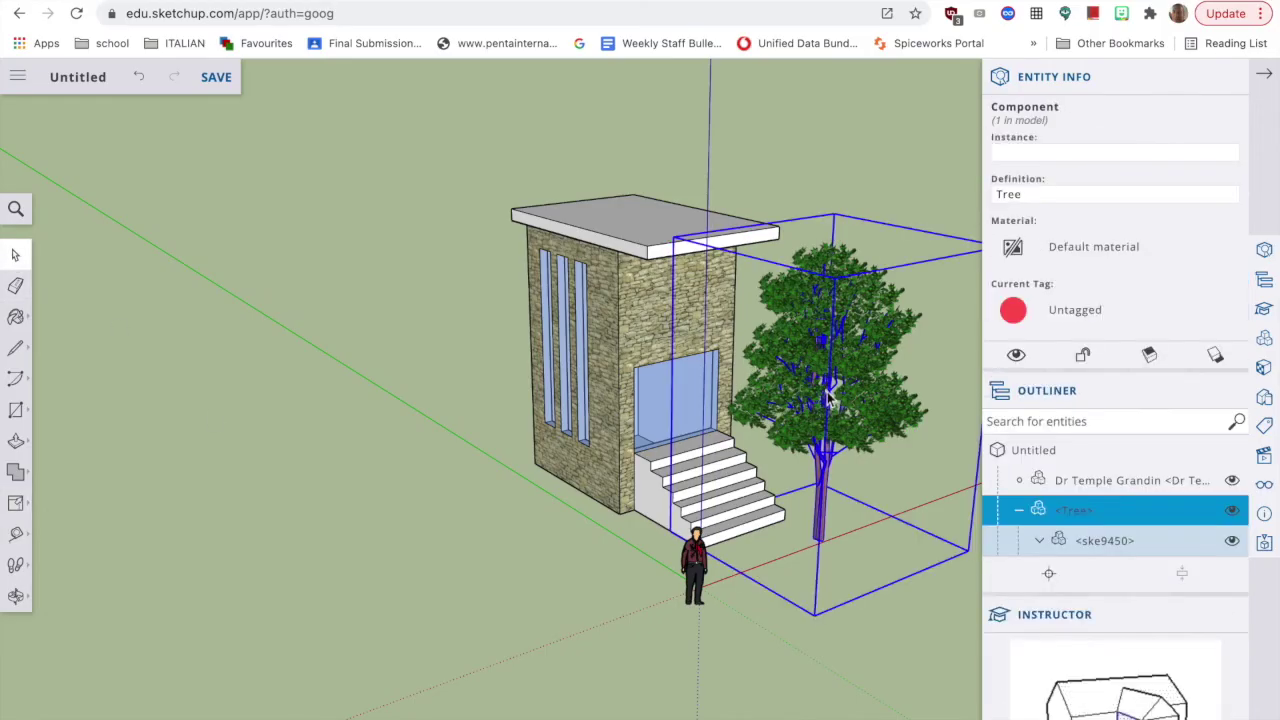
pyautogui.click(322, 529)
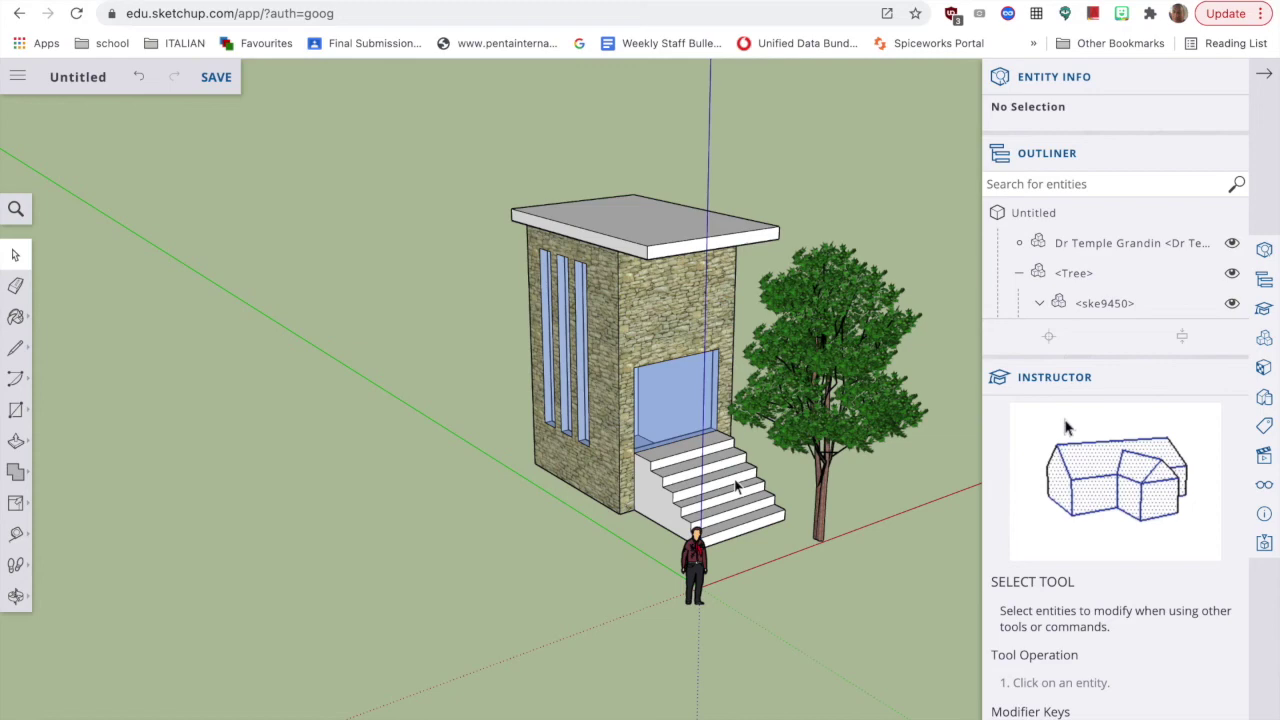
pyautogui.click(16, 596)
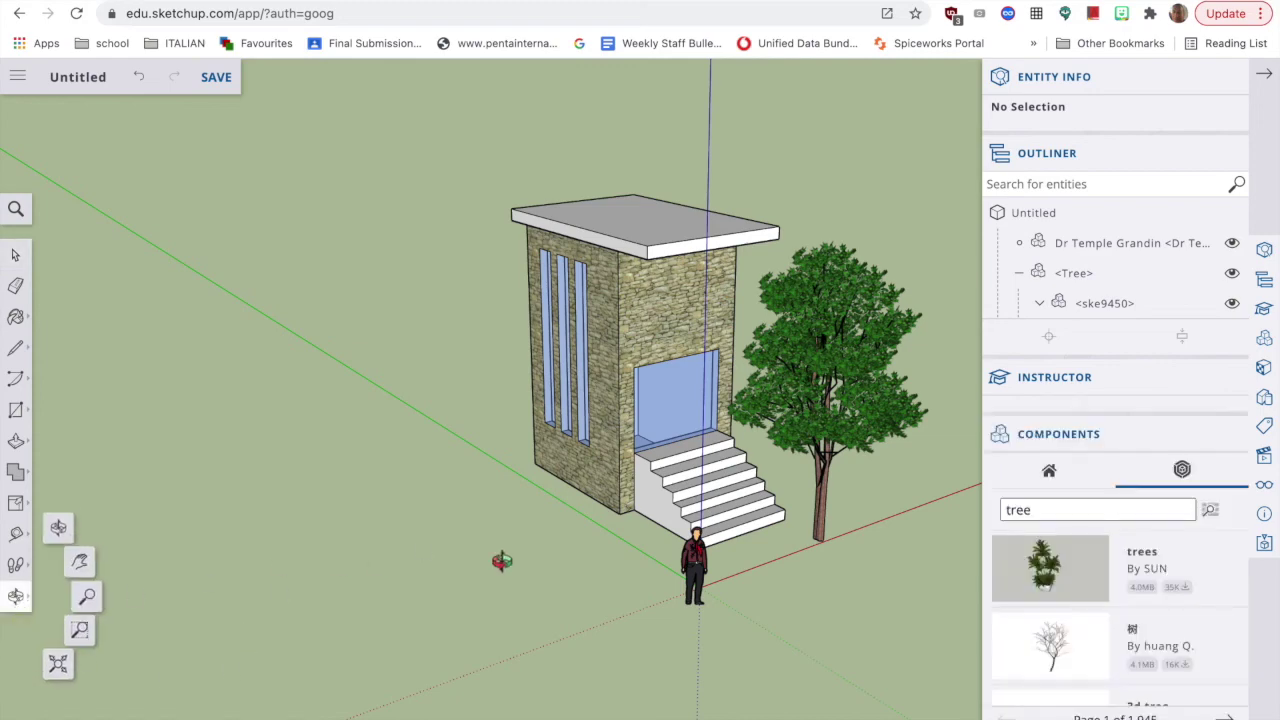
pyautogui.moveTo(500, 557); pyautogui.dragTo(458, 538)
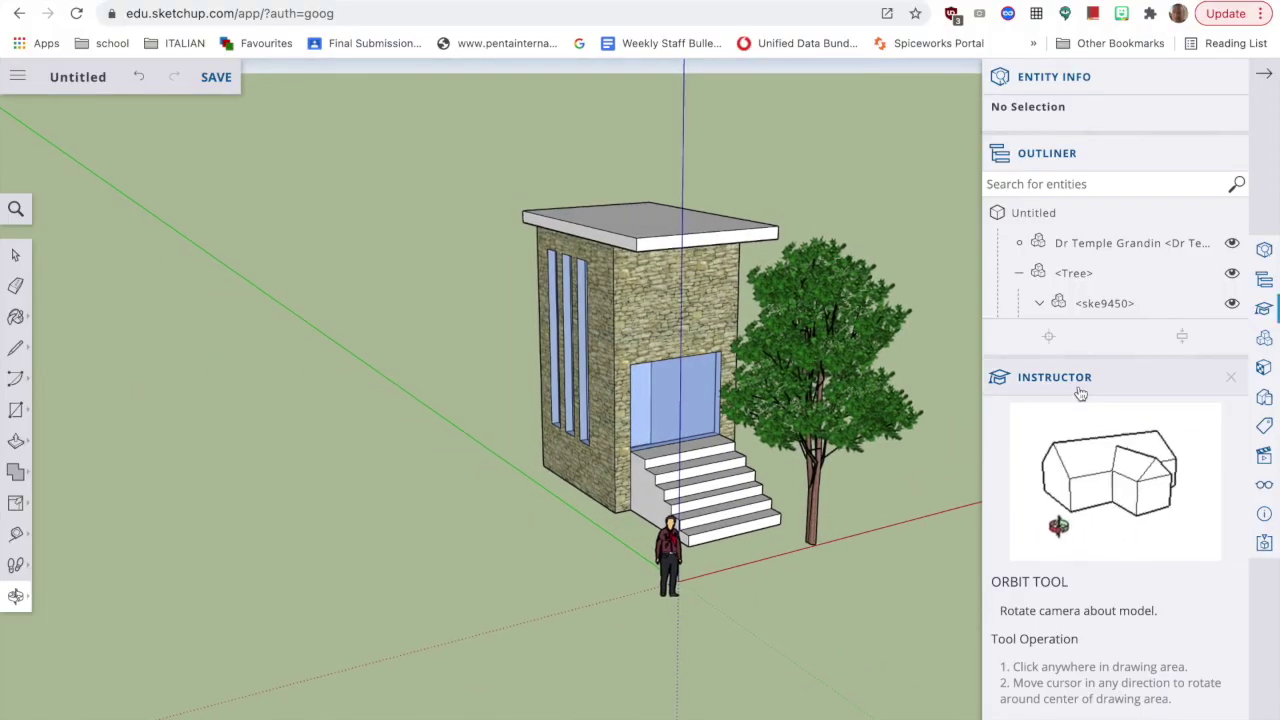
# Enable shadows and set the time to 11:19 am and the date to 09/10
pyautogui.click(17, 257)
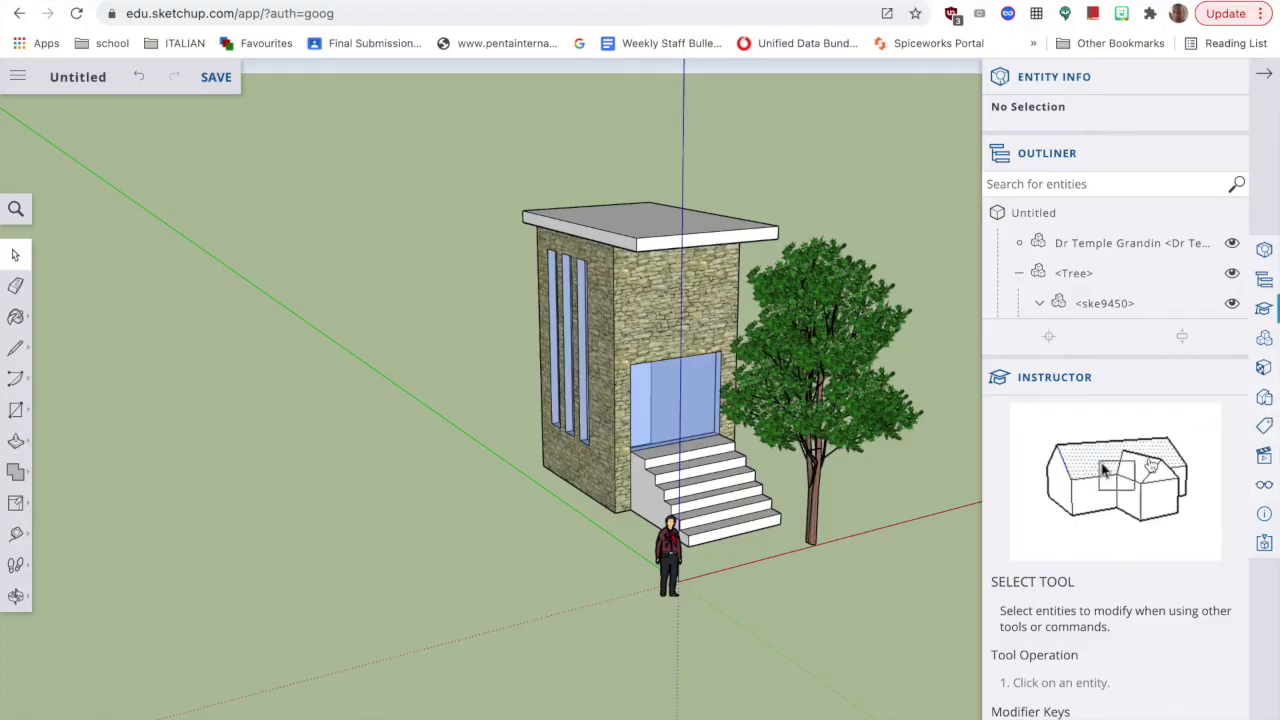
pyautogui.scroll(-10, 1094, 400)
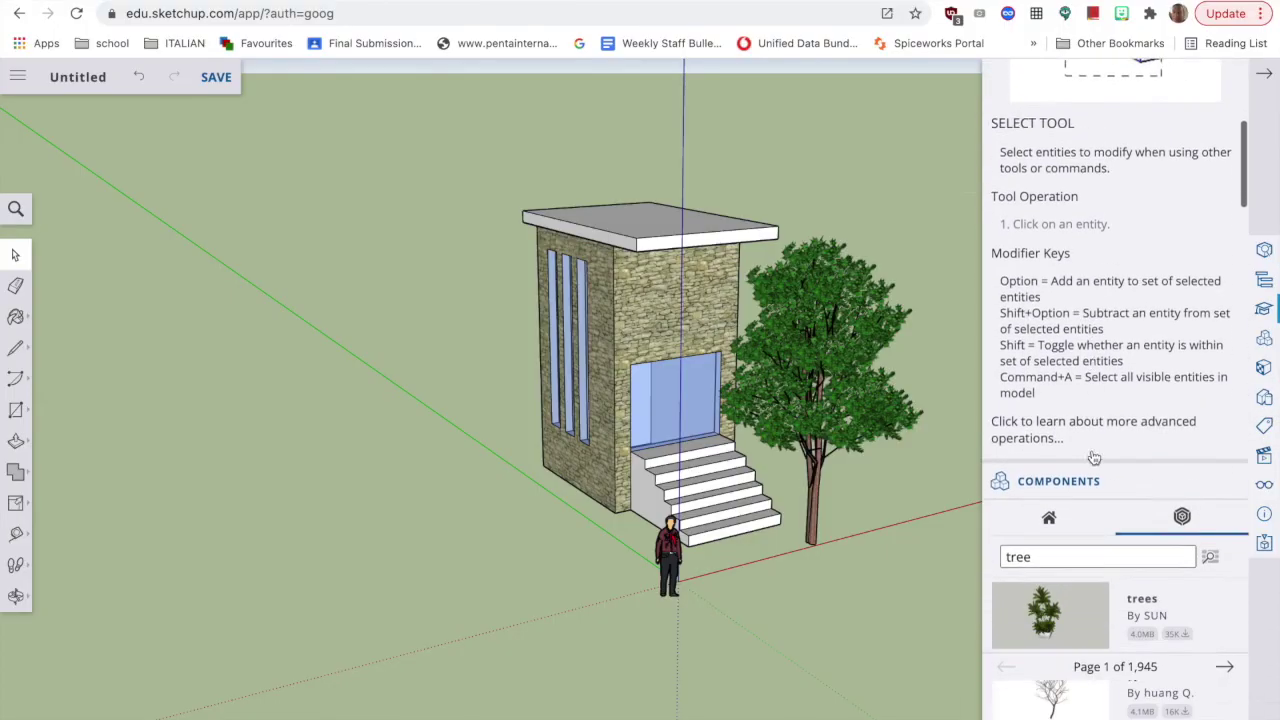
pyautogui.scroll(-10, 1100, 420)
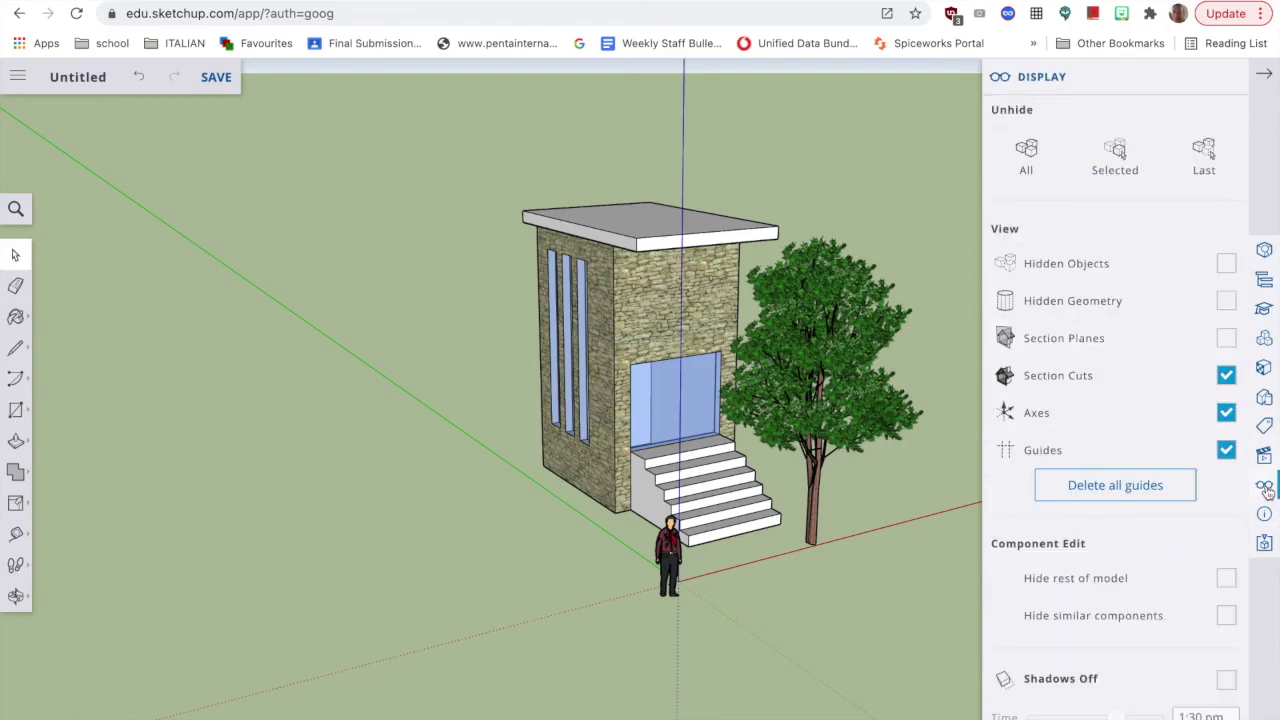
pyautogui.scroll(-3, 1043, 502)
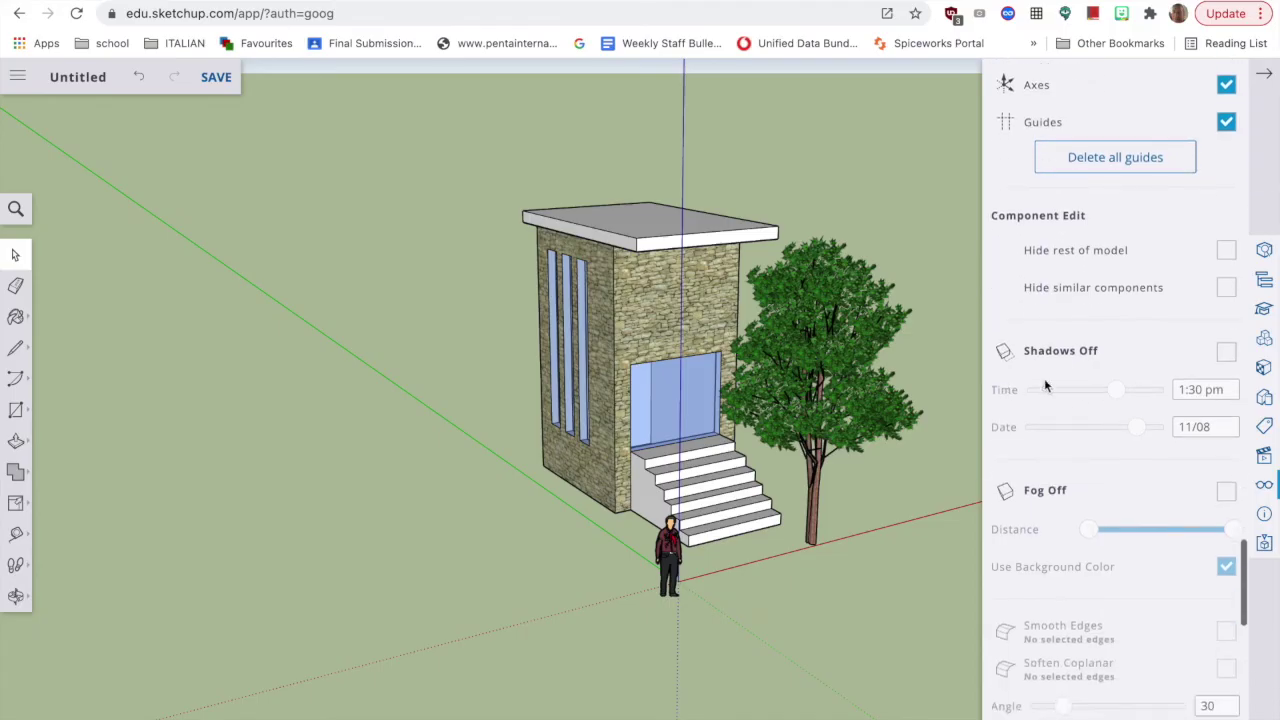
pyautogui.click(1236, 356)
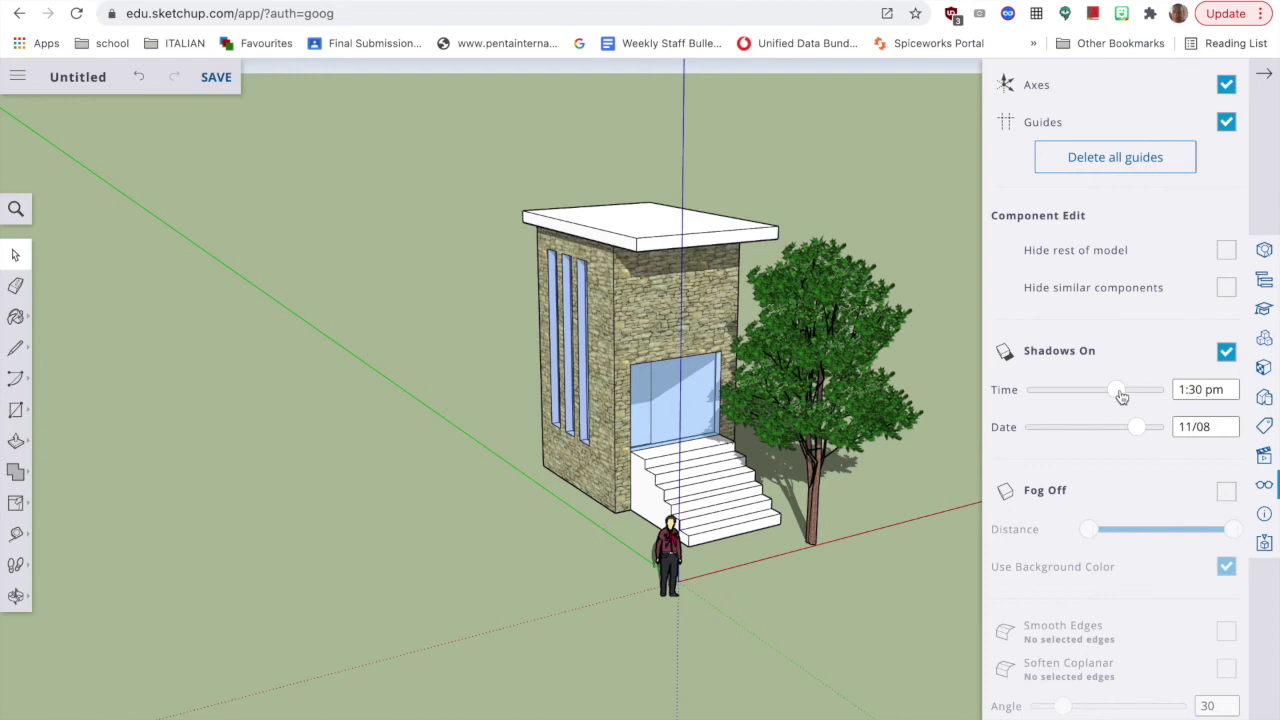
pyautogui.moveTo(1110, 396); pyautogui.dragTo(1076, 440)
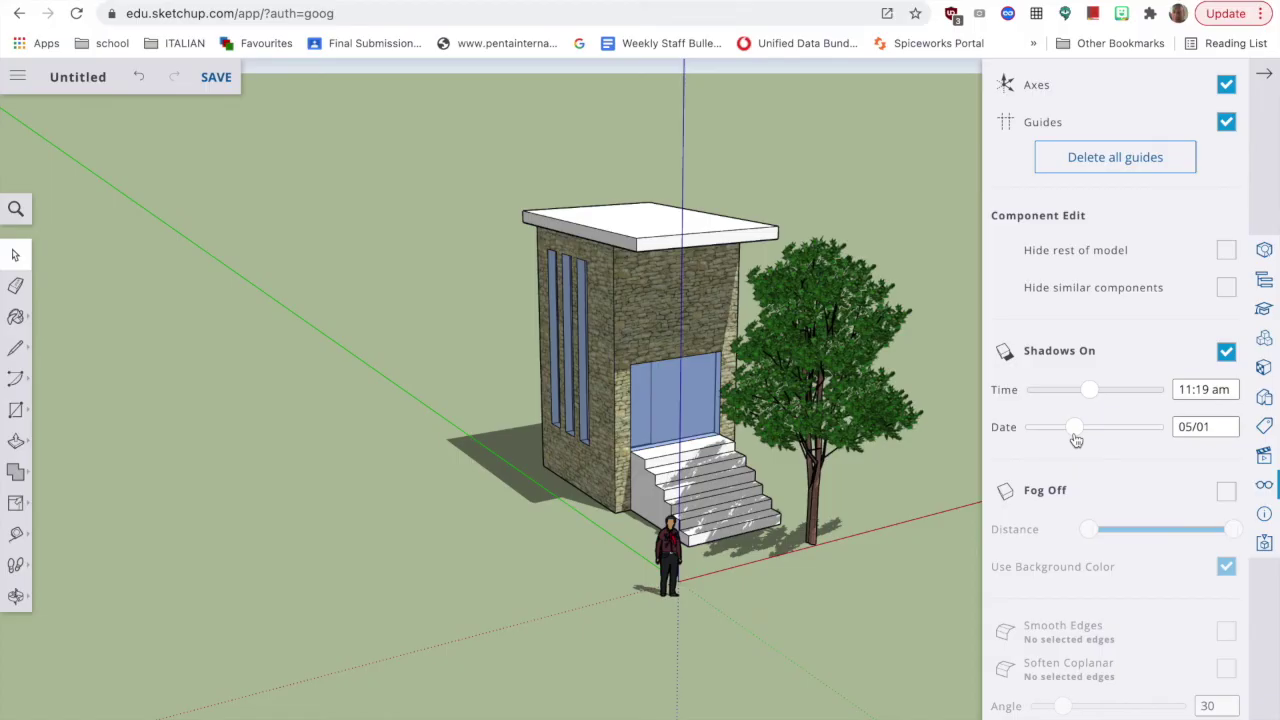
pyautogui.moveTo(1076, 440); pyautogui.dragTo(1119, 430)
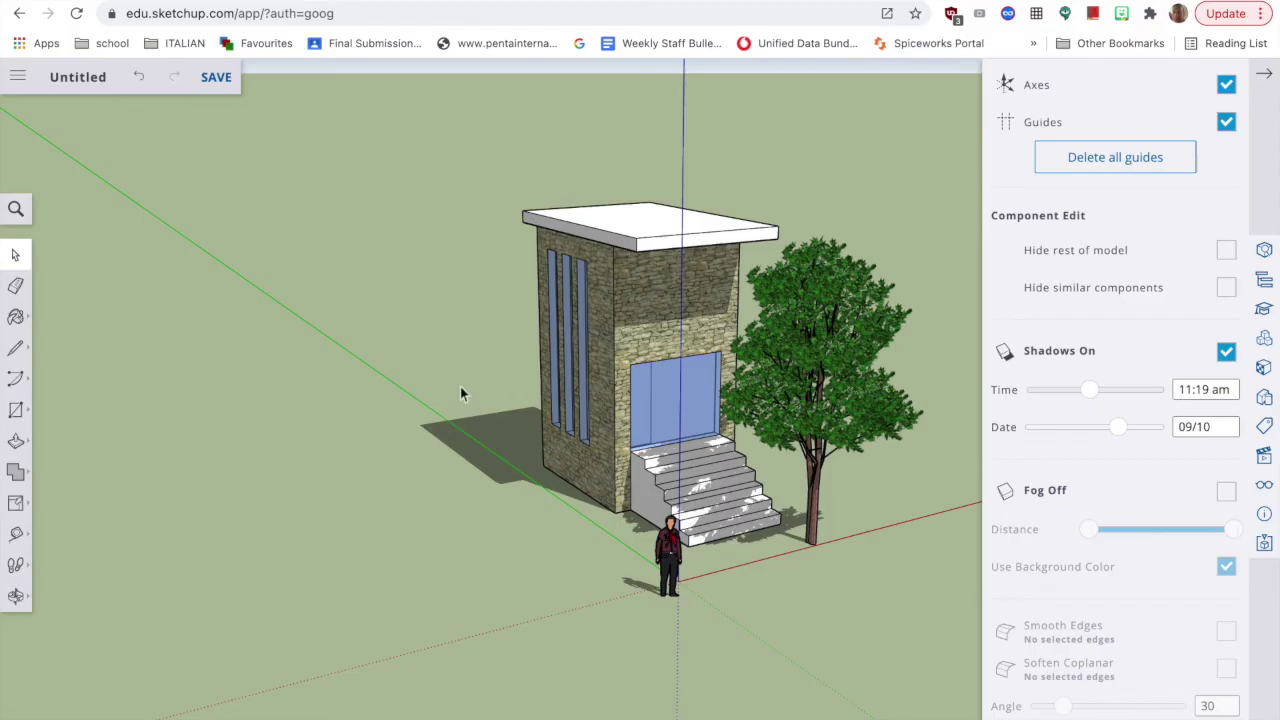
# Pan the model left and zoom extents so it fills the view, then start saving
pyautogui.click(16, 598)
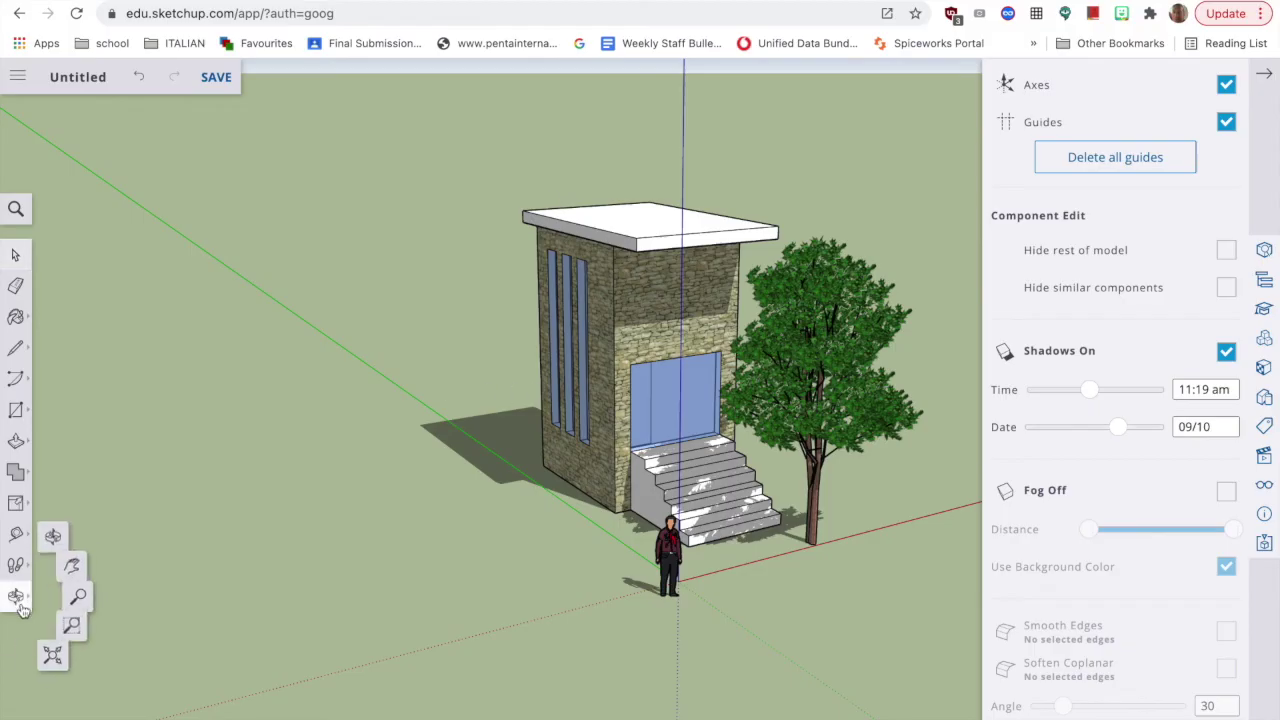
pyautogui.click(82, 561)
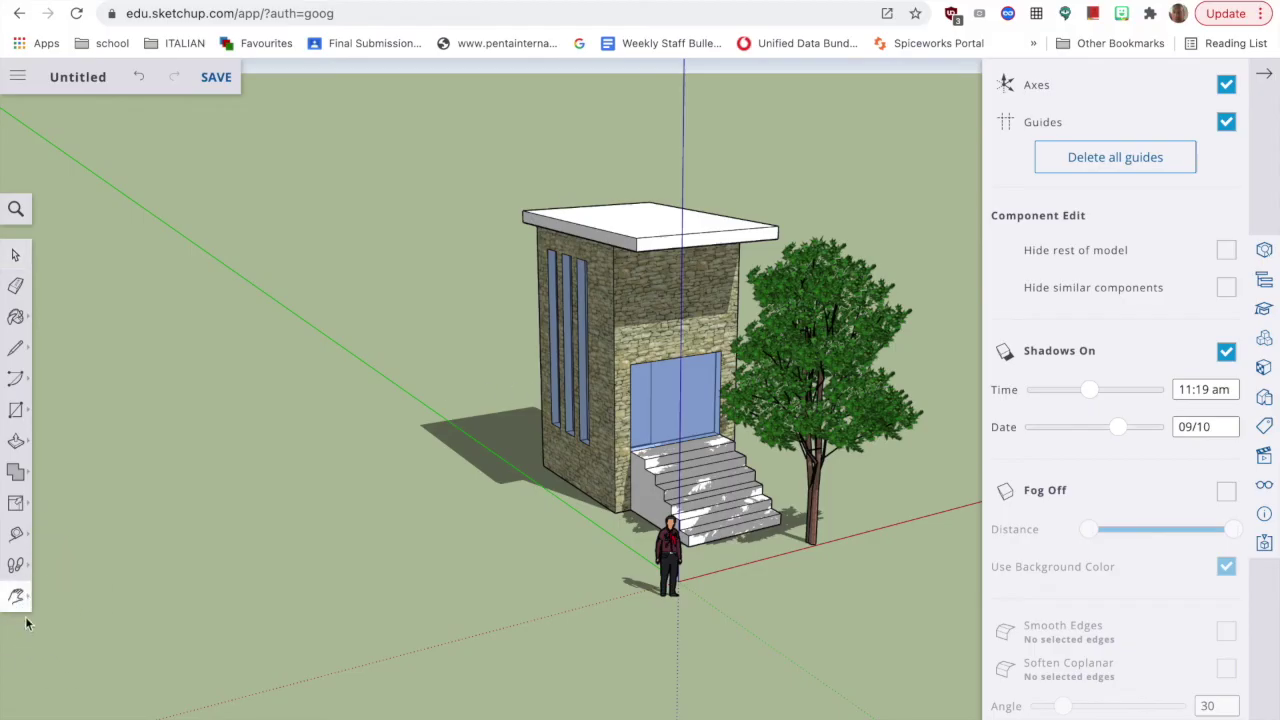
pyautogui.moveTo(600, 398); pyautogui.dragTo(489, 417)
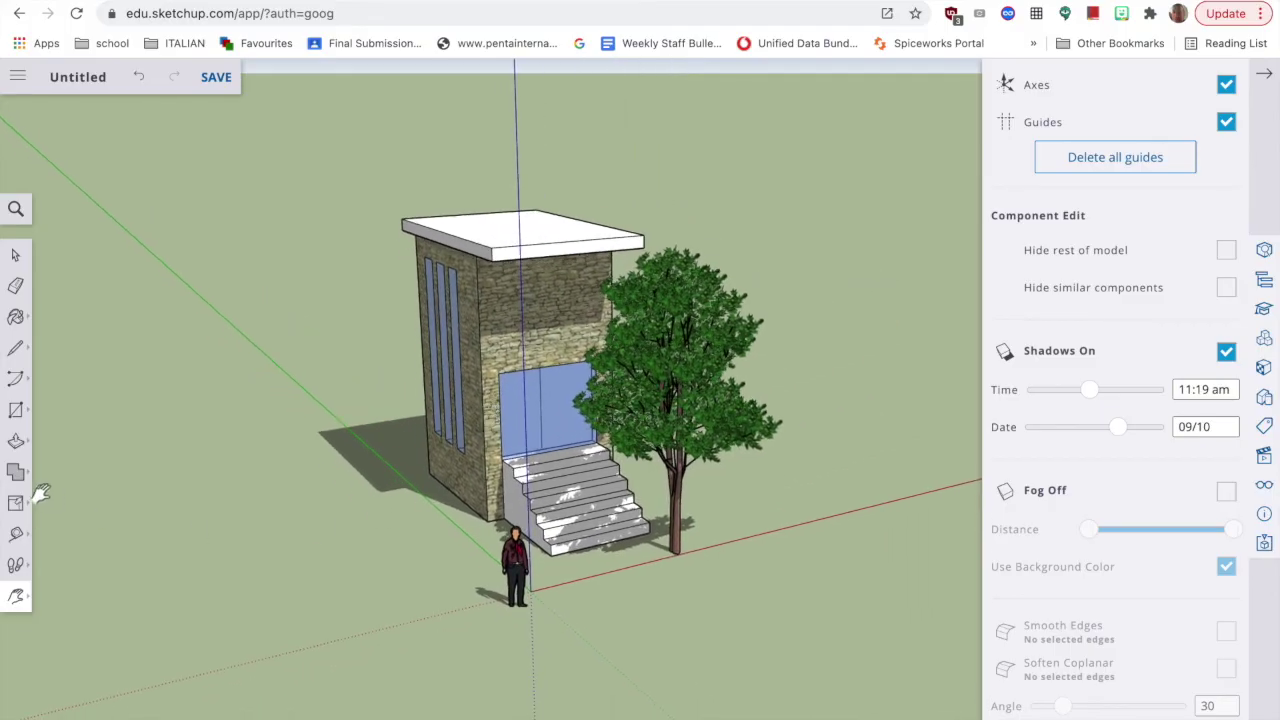
pyautogui.click(14, 600)
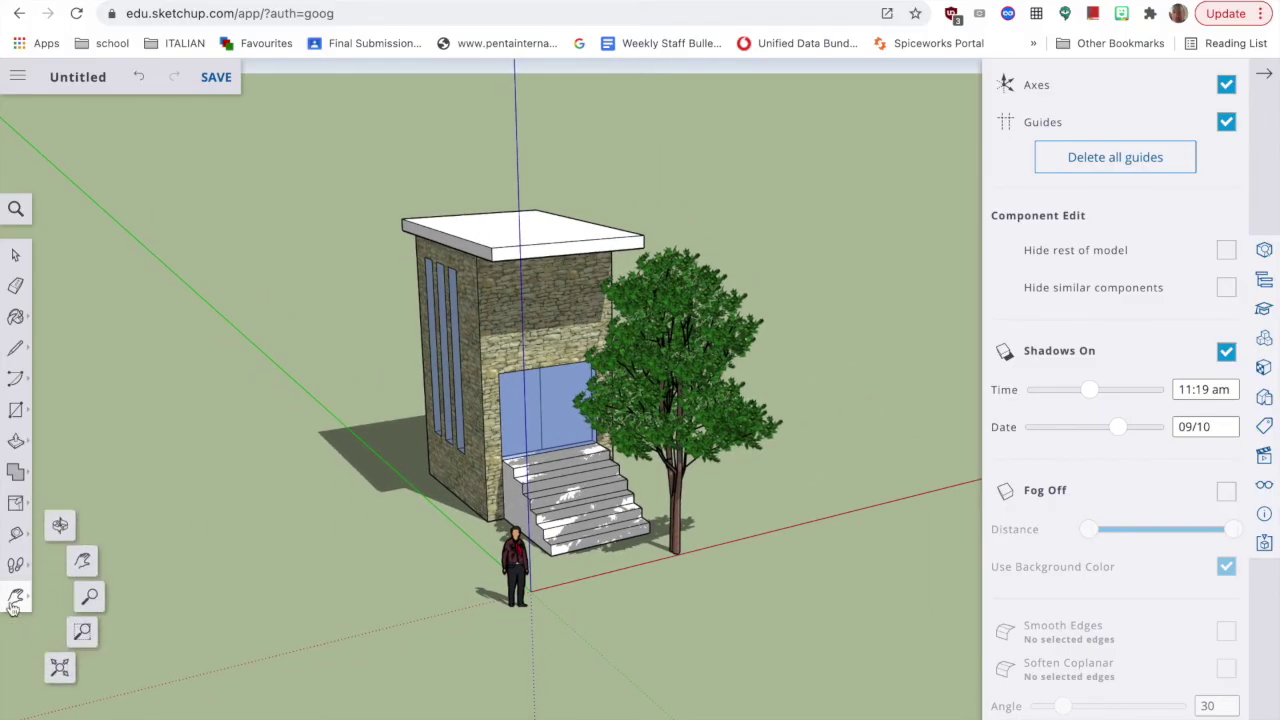
pyautogui.click(59, 666)
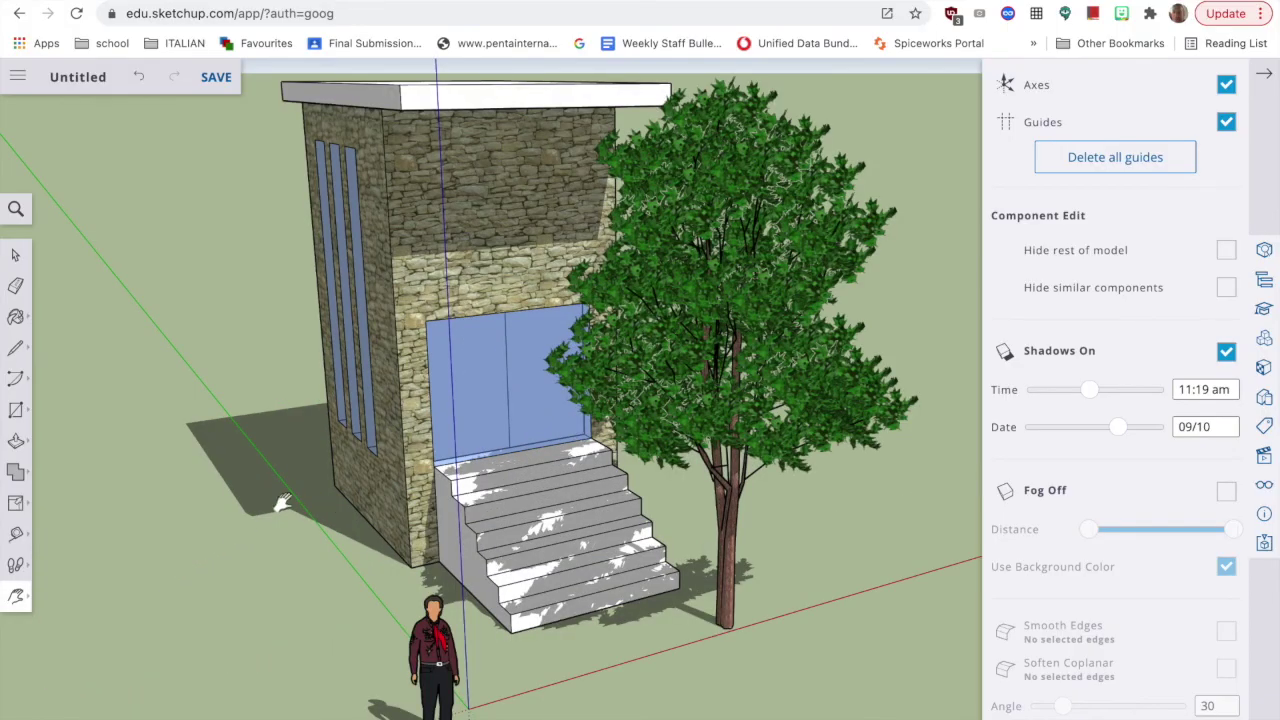
pyautogui.click(97, 92)
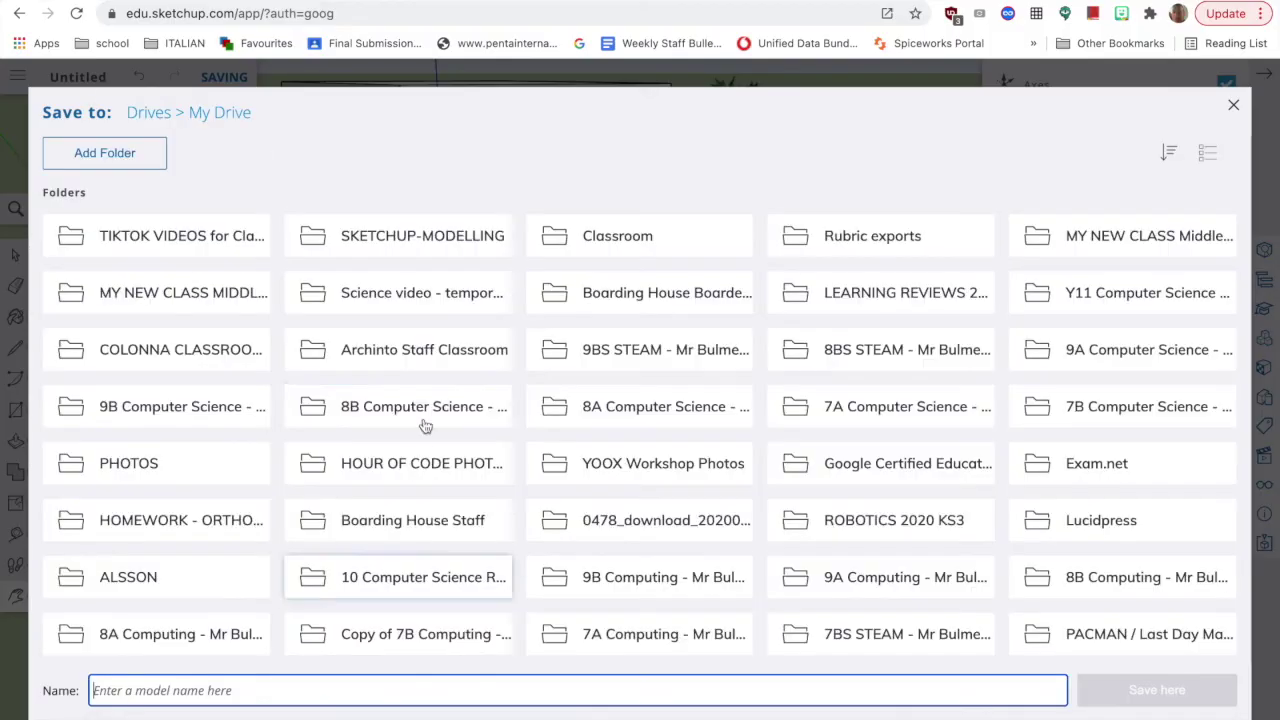
# In the SKETCHUP-MODELLING folder, name the model NICE-HOUSE-Version2 and save it
pyautogui.click(425, 231)
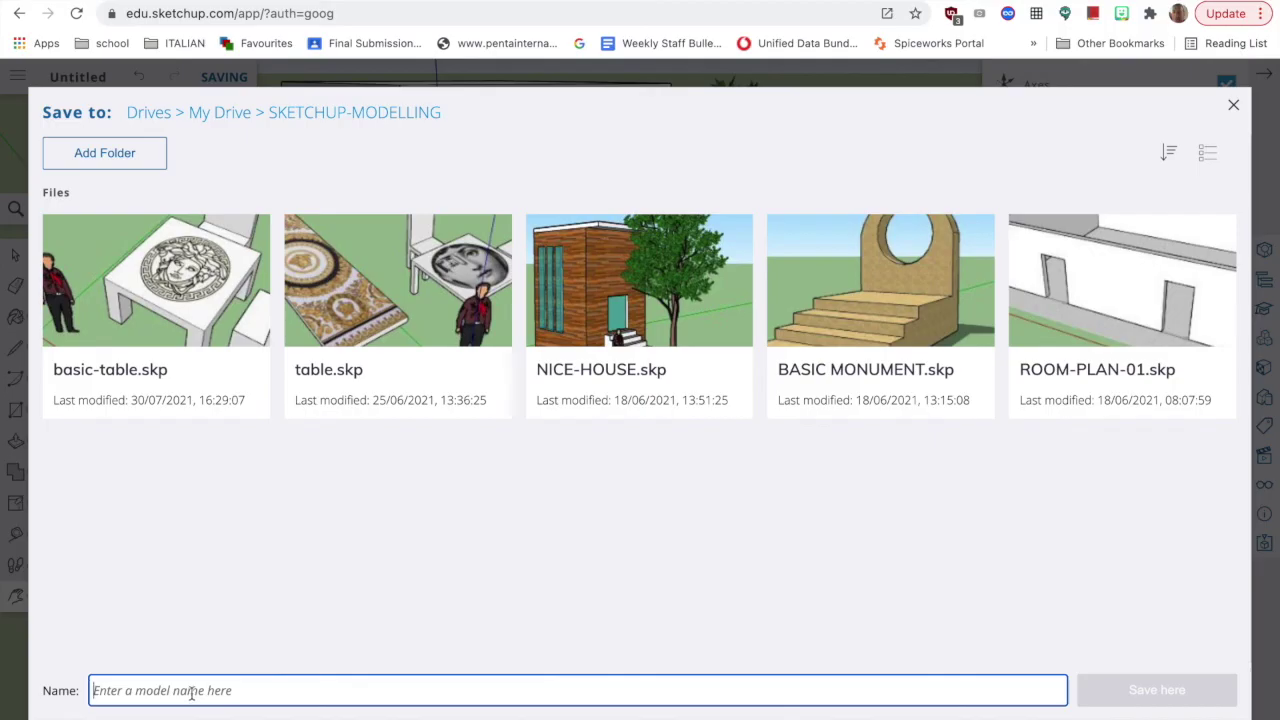
pyautogui.write('NICE-HO')
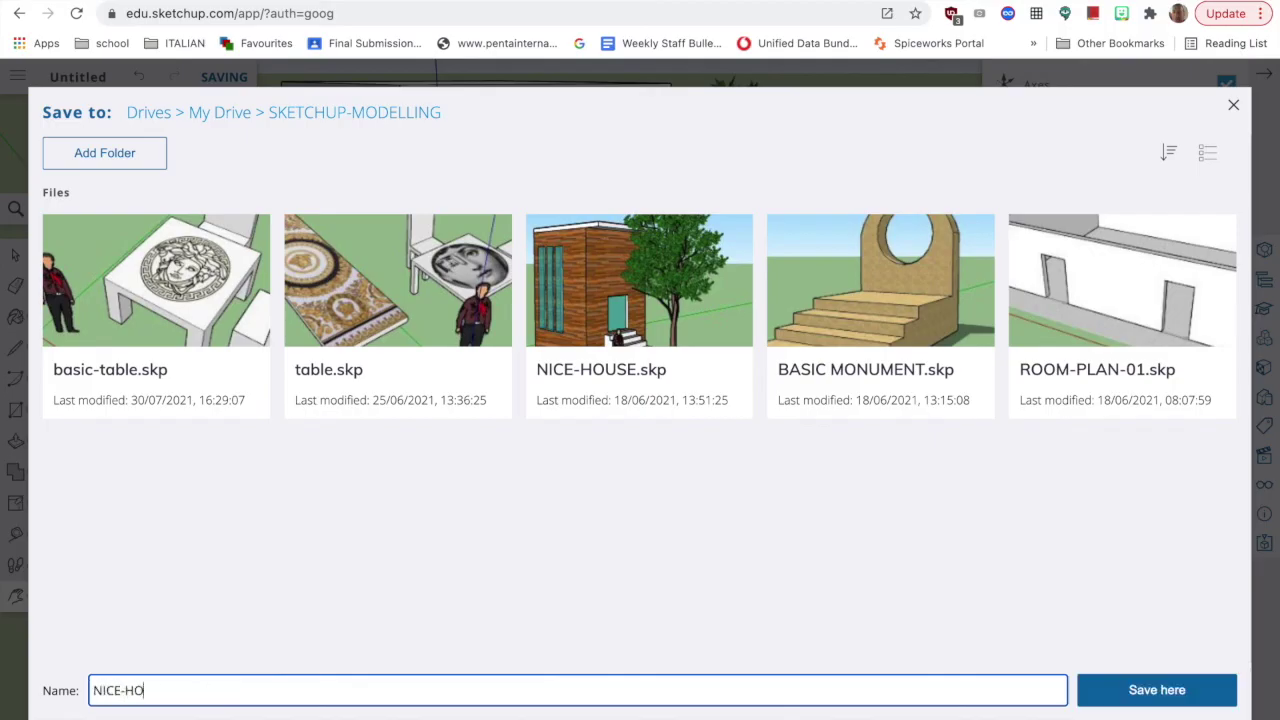
pyautogui.write('USE-VE')
pyautogui.write('er')
pyautogui.write('sion2')
pyautogui.click(1160, 700)
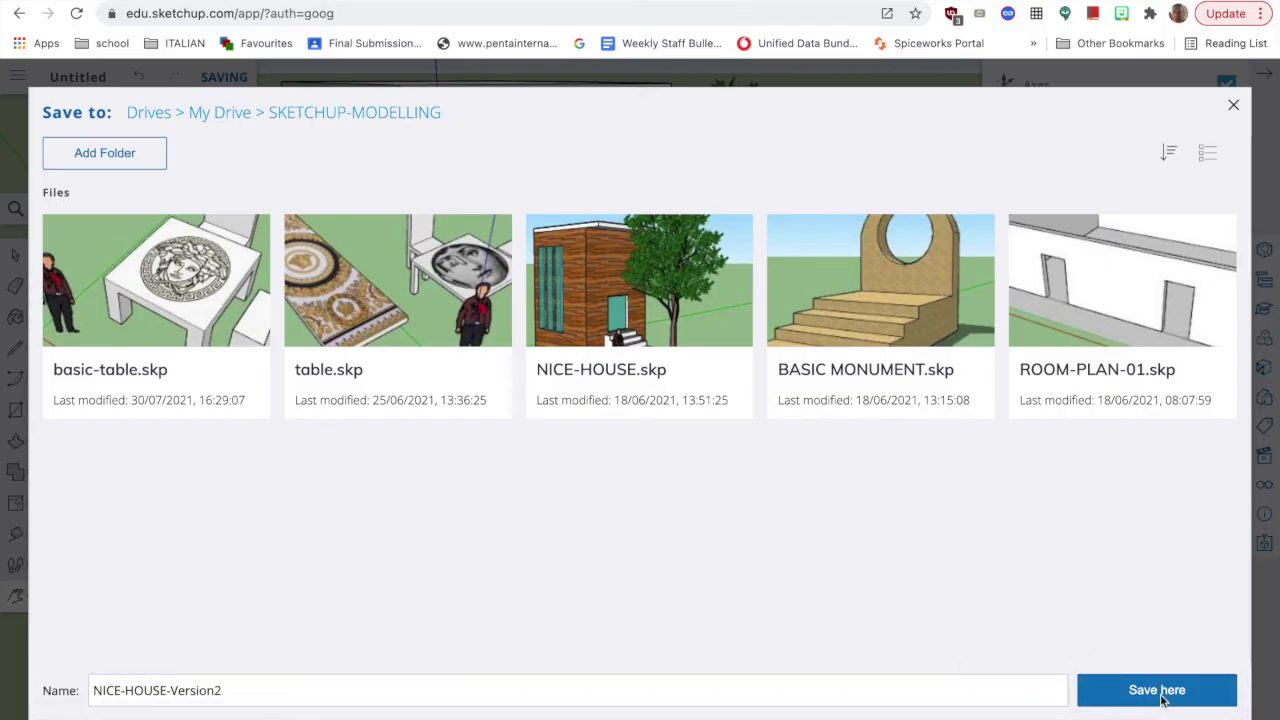